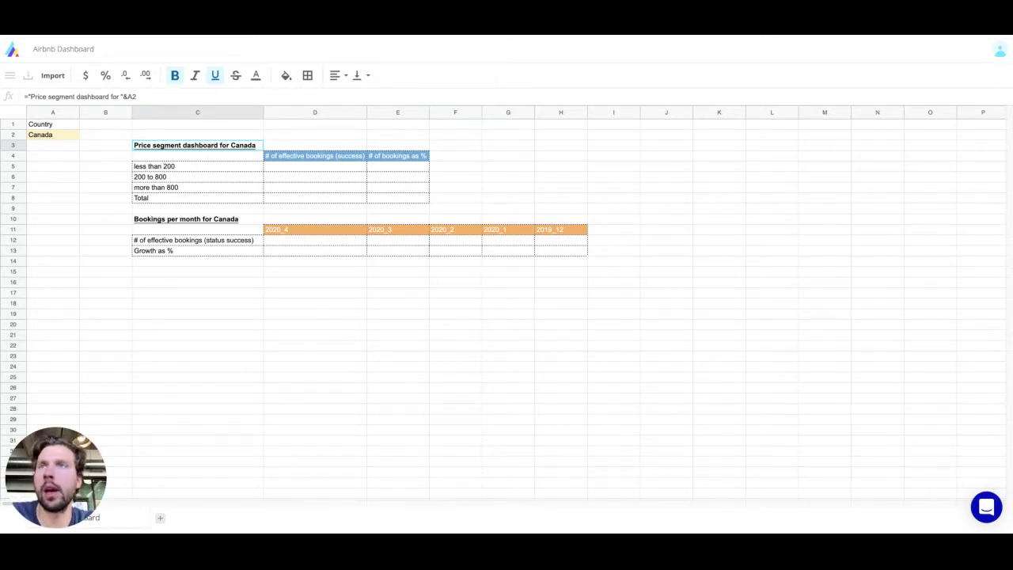
- Examine the price segment table and the bookings per month table on the Airbnb Dashboard sheet
click(233, 165)
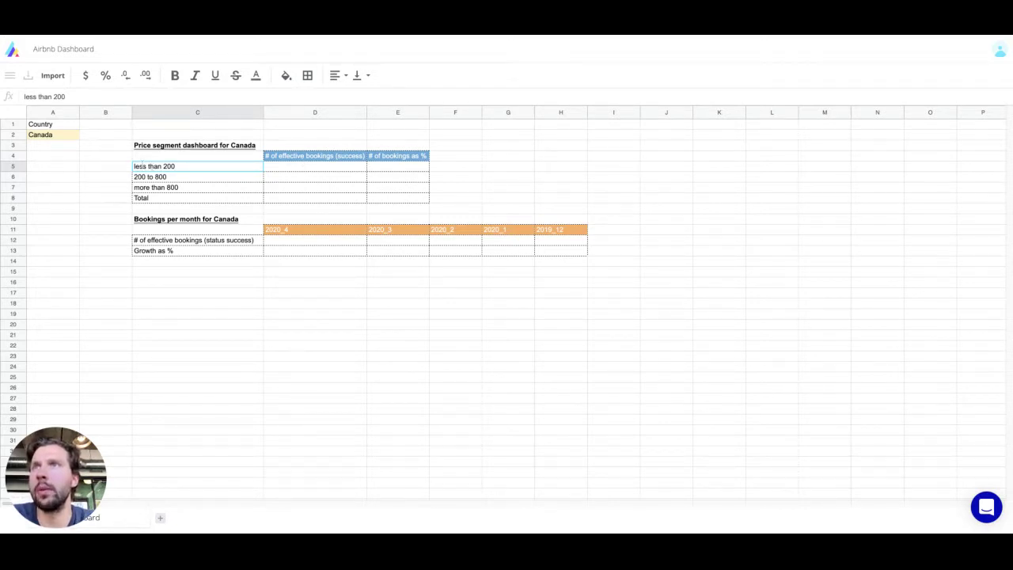
click(175, 188)
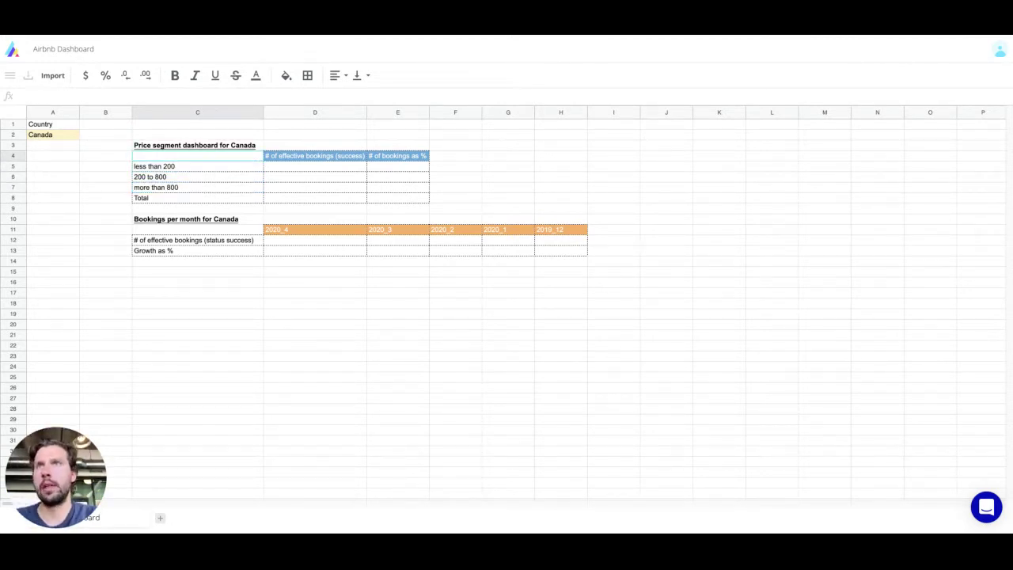
click(315, 230)
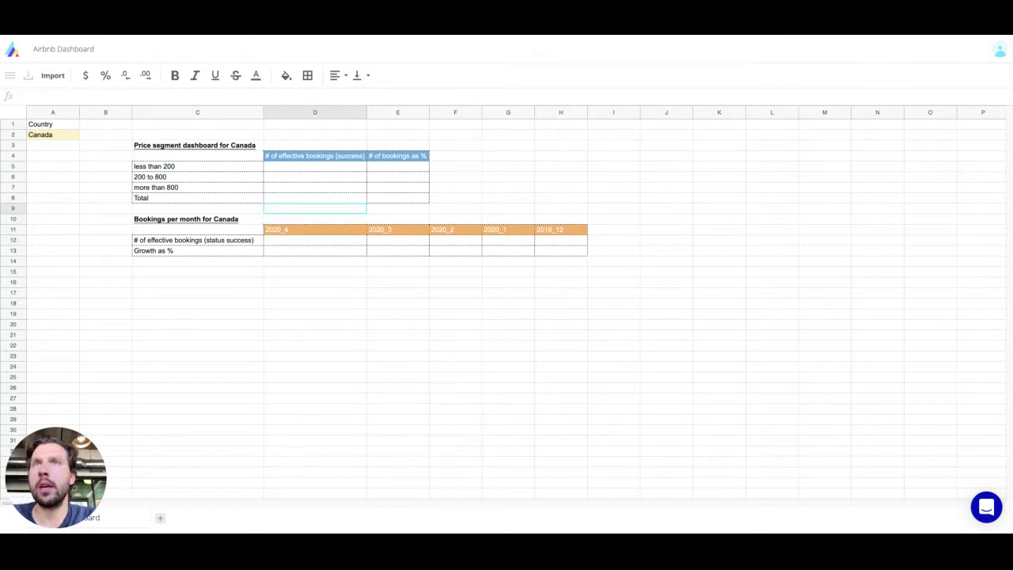
click(398, 176)
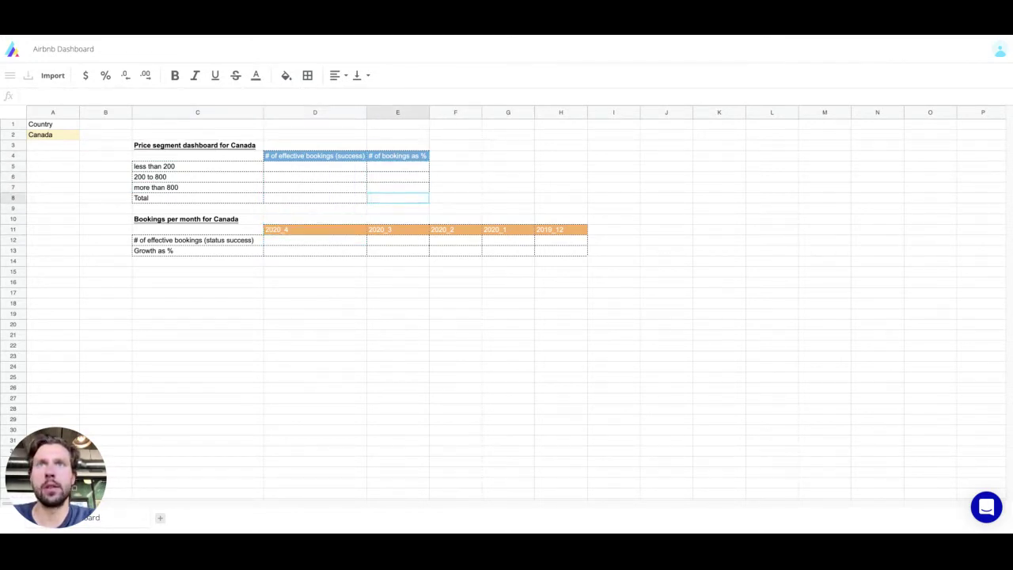
click(105, 240)
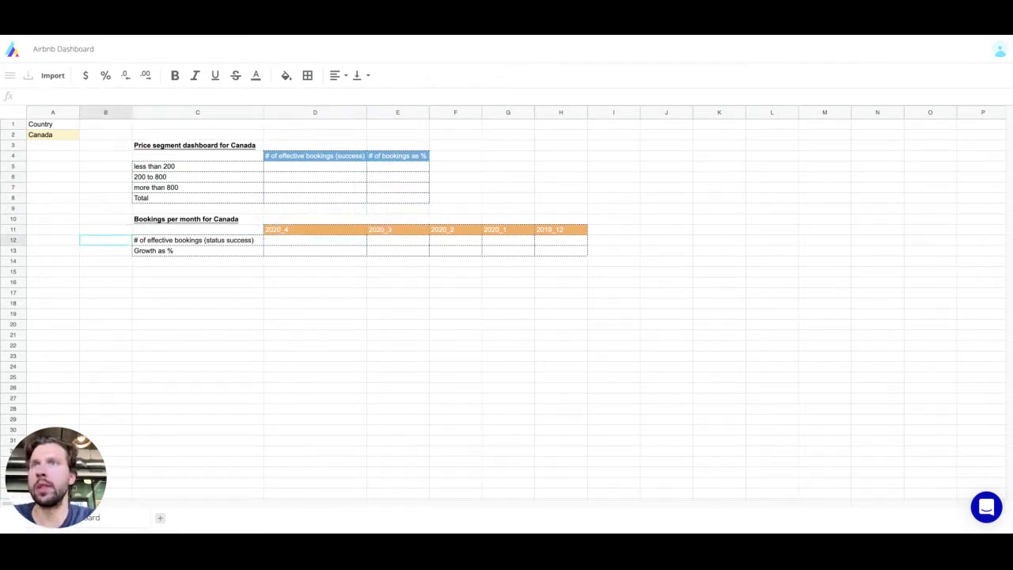
click(198, 239)
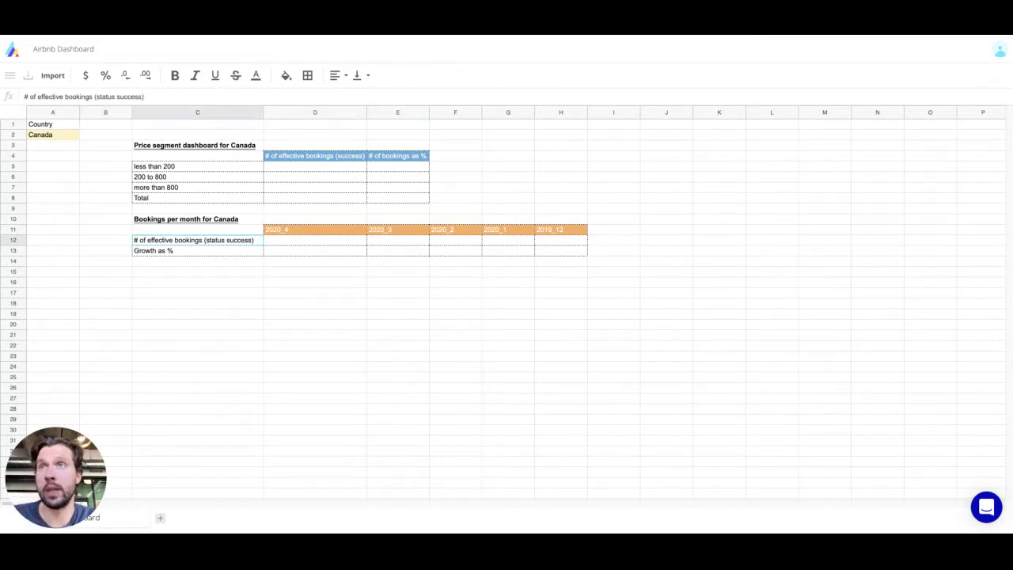
click(315, 240)
click(315, 250)
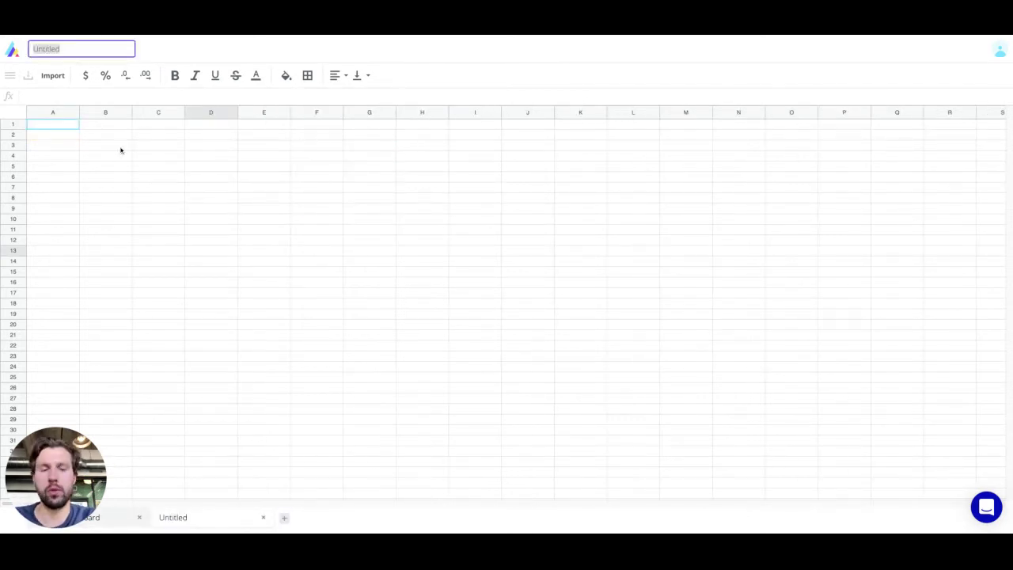
- Name the new sheet Bookings and open the data import for cell A1
text(Bookings)
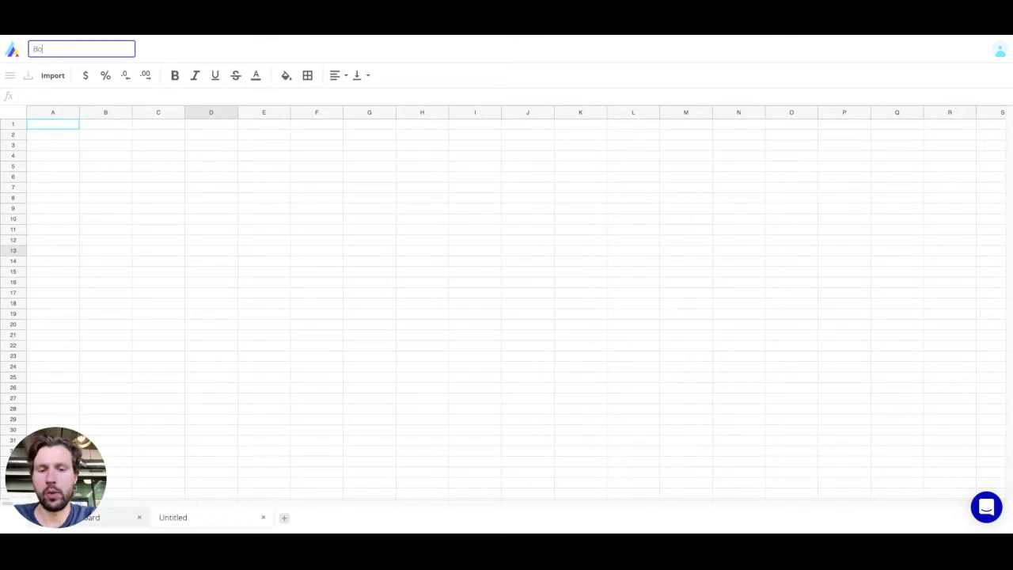
key(Return)
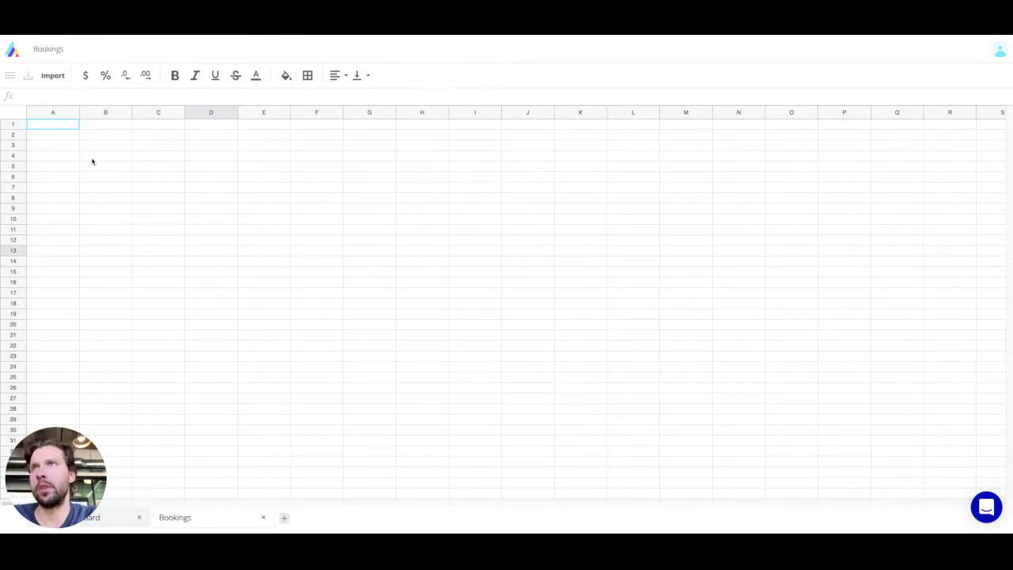
key(Right)
key(Left)
click(53, 76)
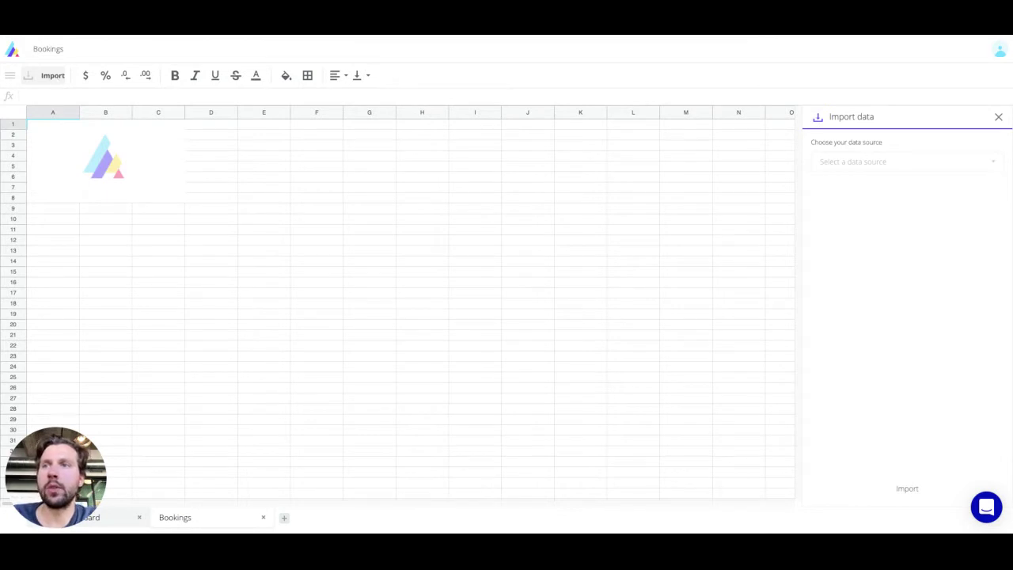
- Check which applications can be connected as a new data source, and return to the import options
click(913, 159)
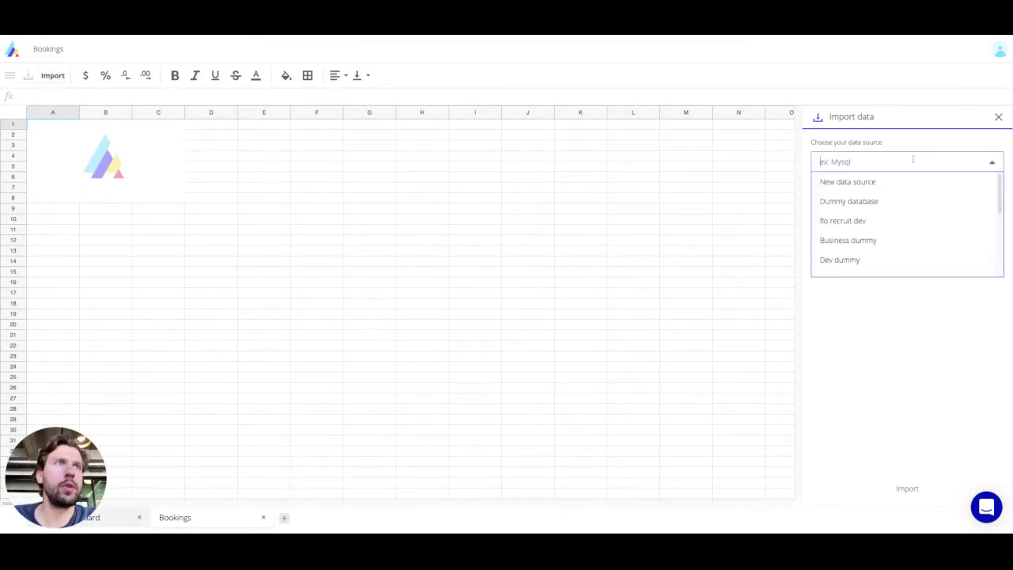
click(875, 185)
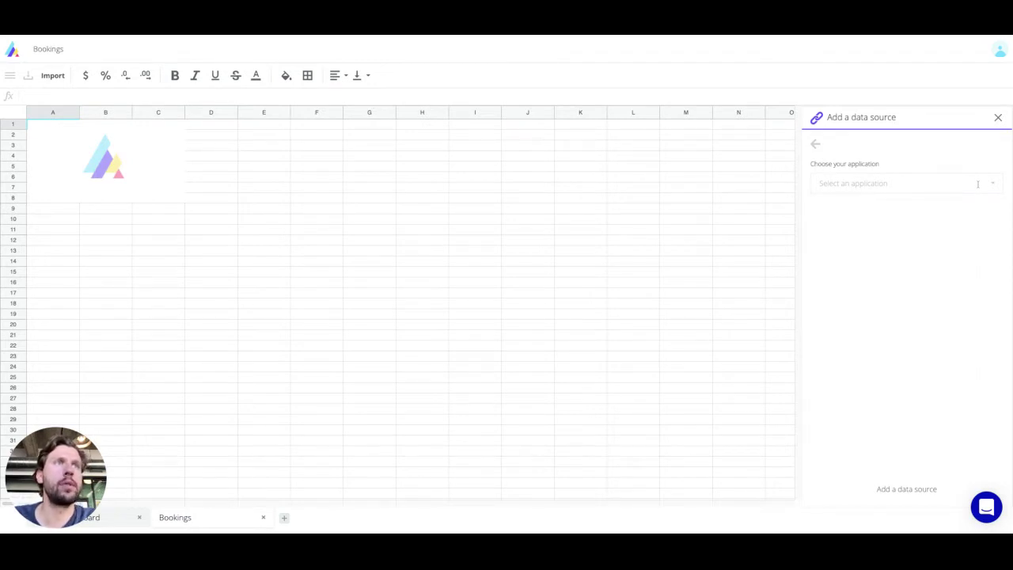
click(978, 184)
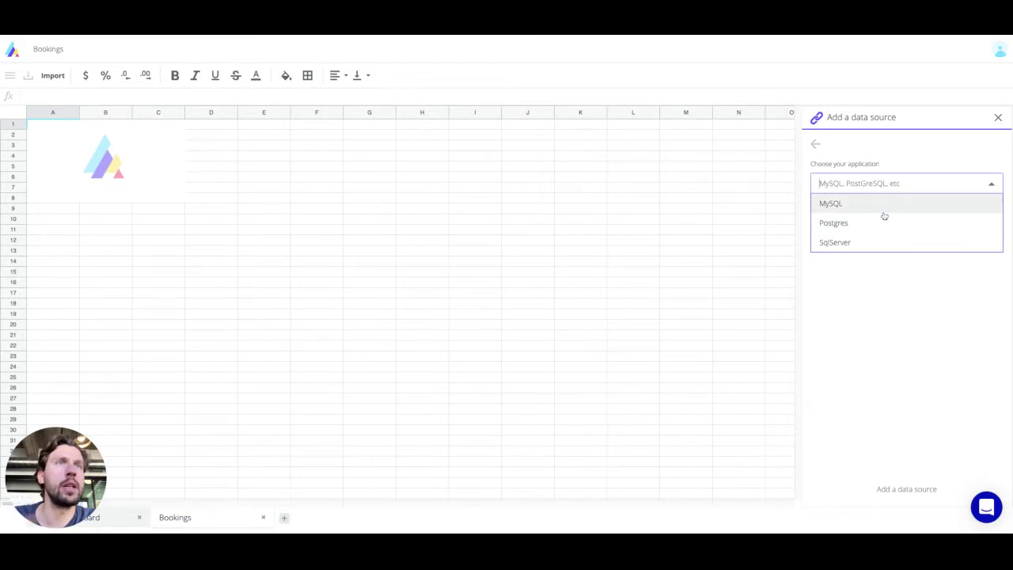
click(815, 144)
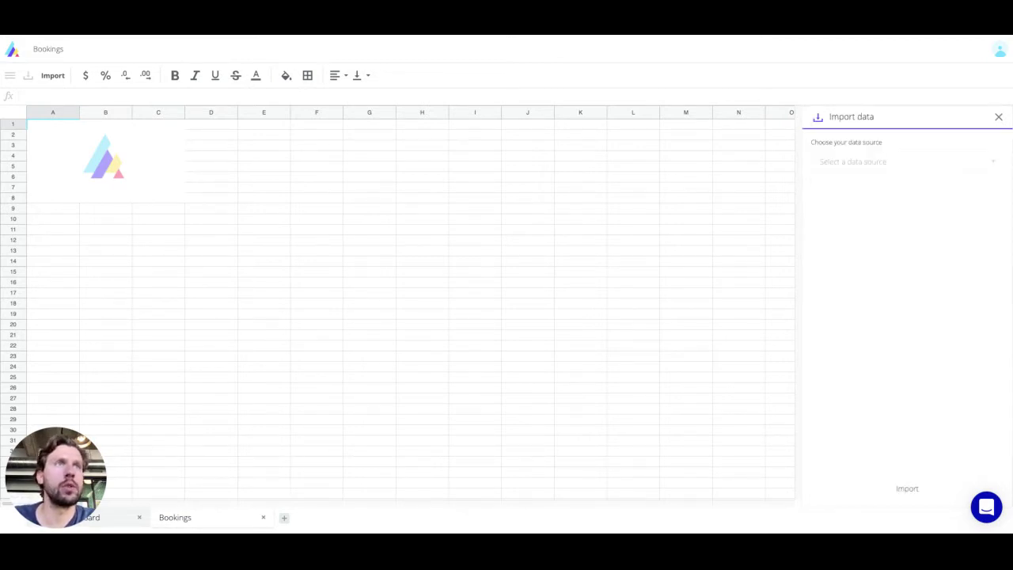
- Choose May Business db as the data source and airbnb_bookings as the table to import
click(954, 163)
scroll(925, 213, down, 3)
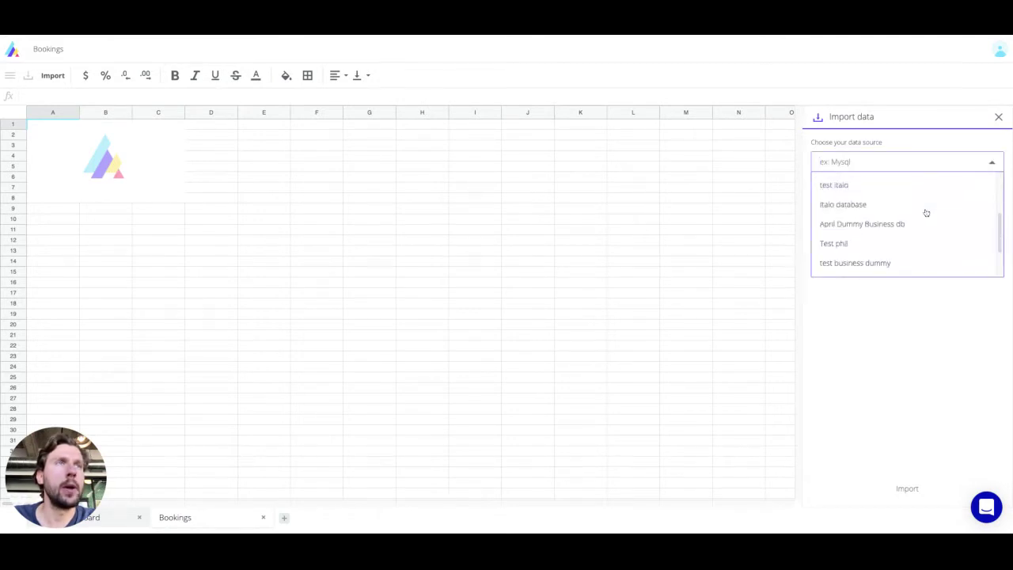
click(890, 253)
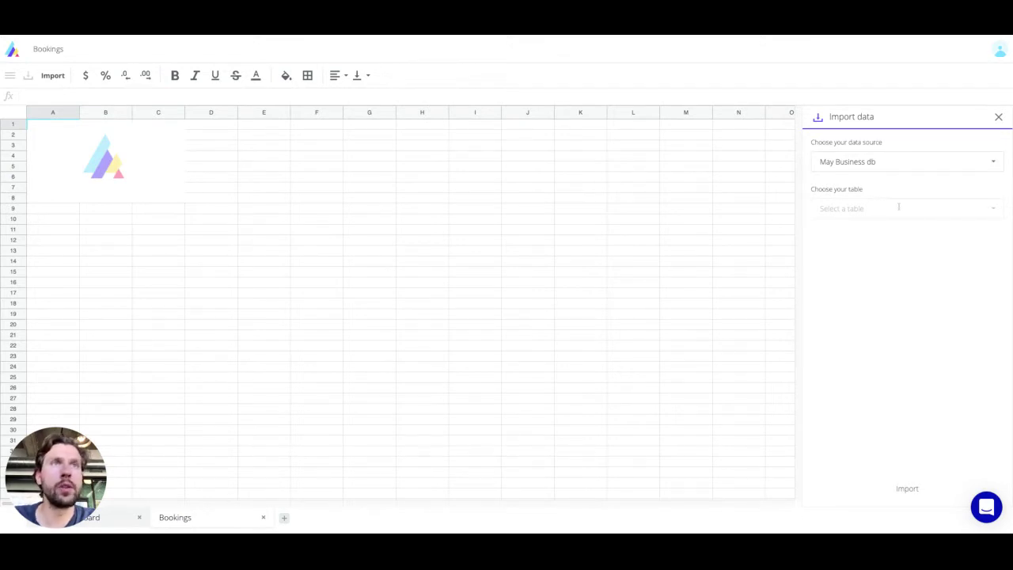
click(820, 208)
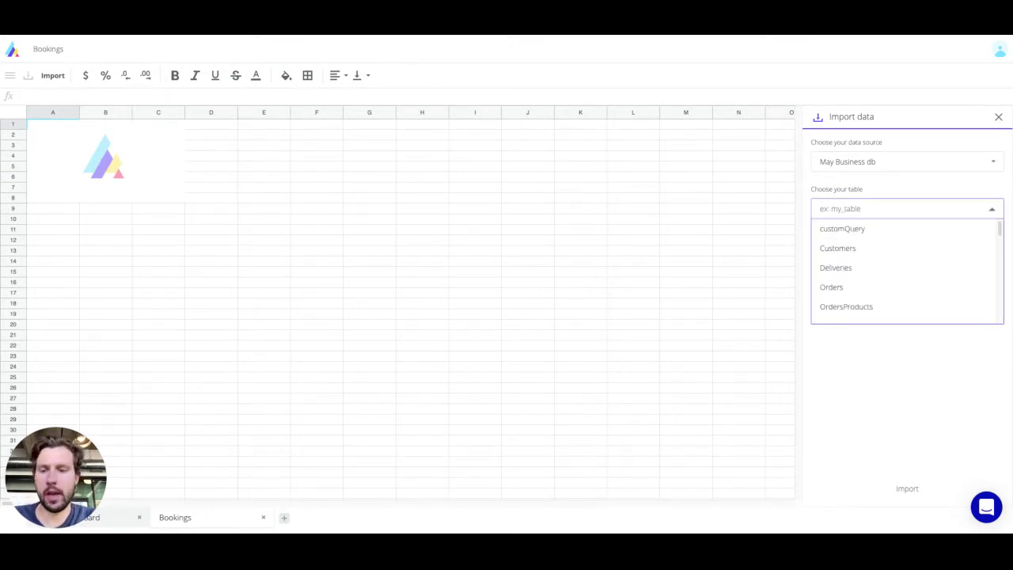
text(book)
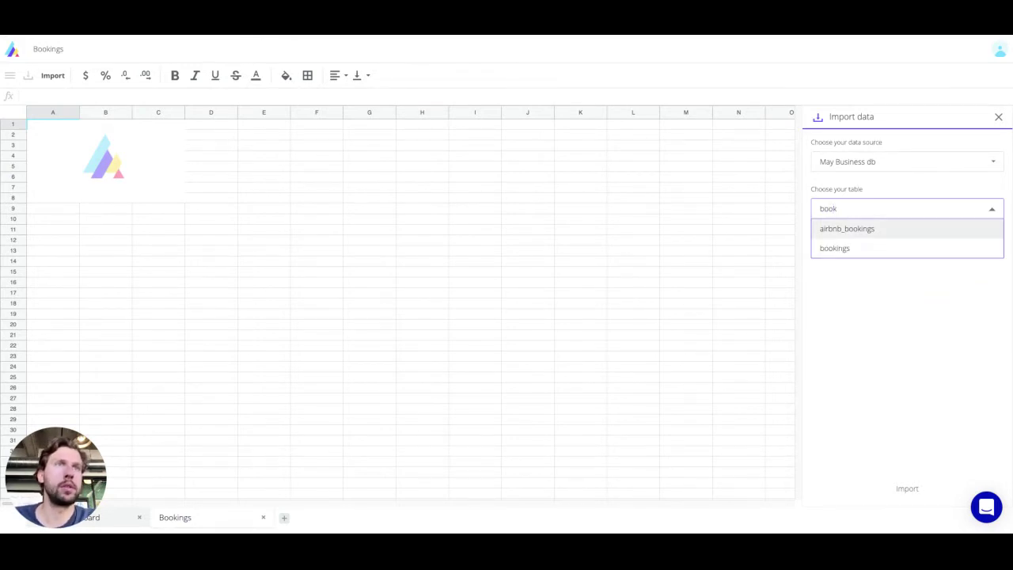
key(Return)
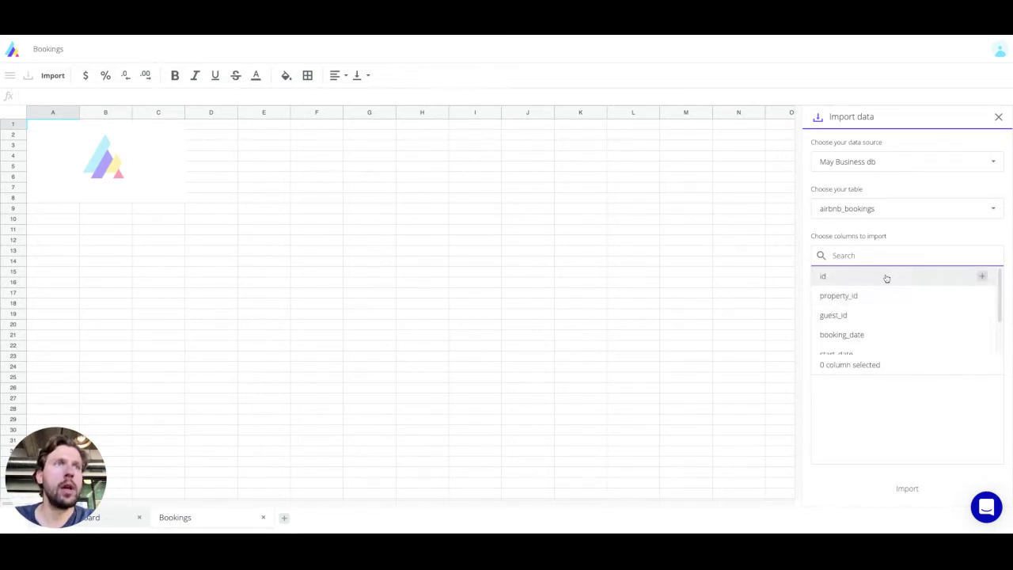
- Import the id, property_id, booking_date and status columns into the Bookings sheet
scroll(882, 309, down, 2)
scroll(883, 308, up, 2)
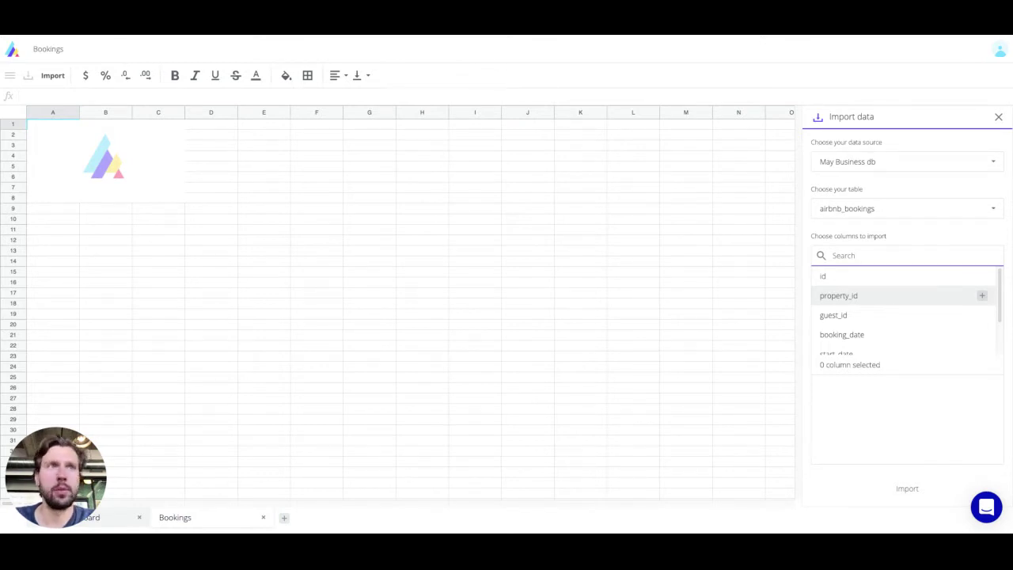
click(885, 277)
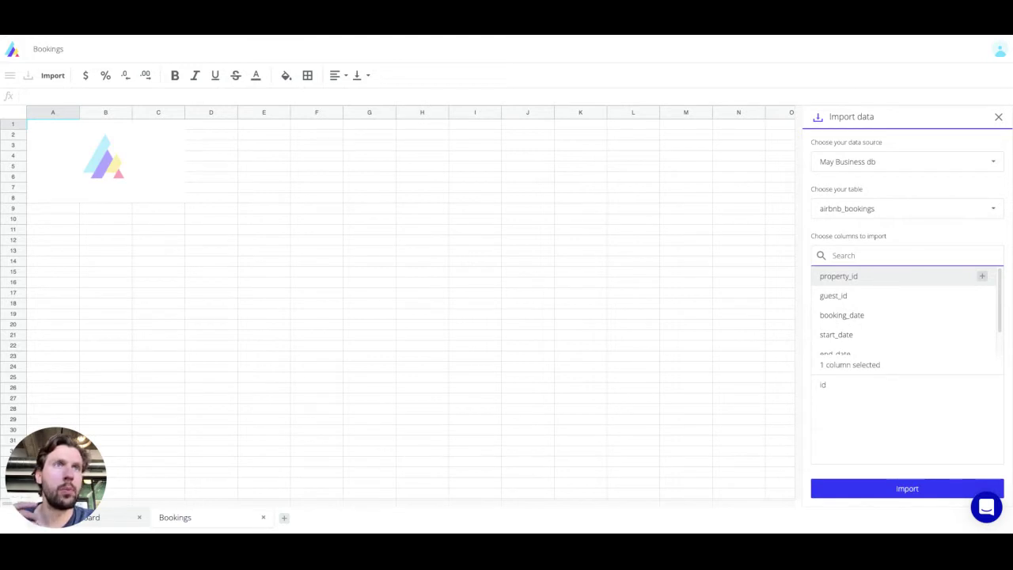
click(885, 276)
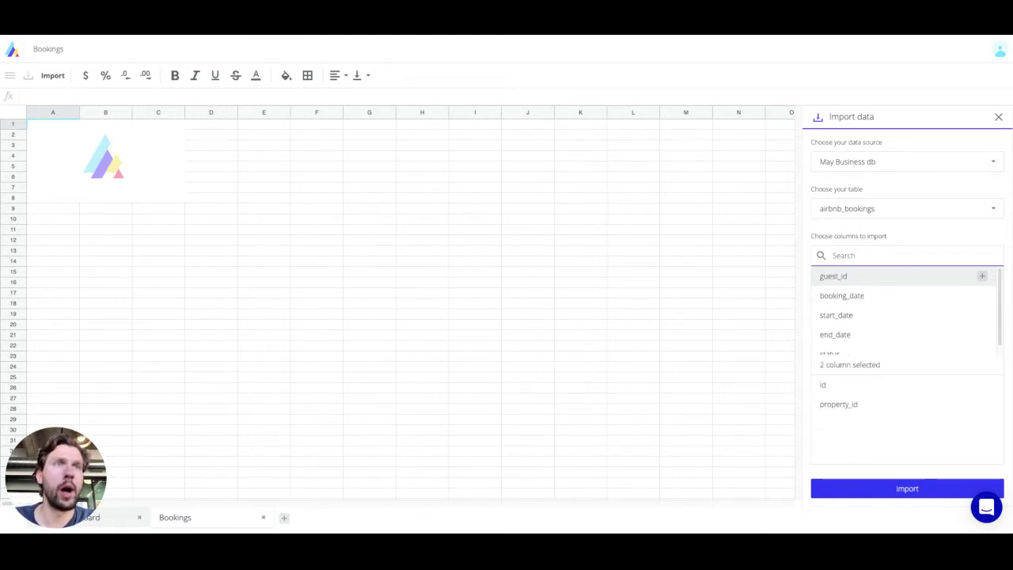
click(888, 298)
click(877, 335)
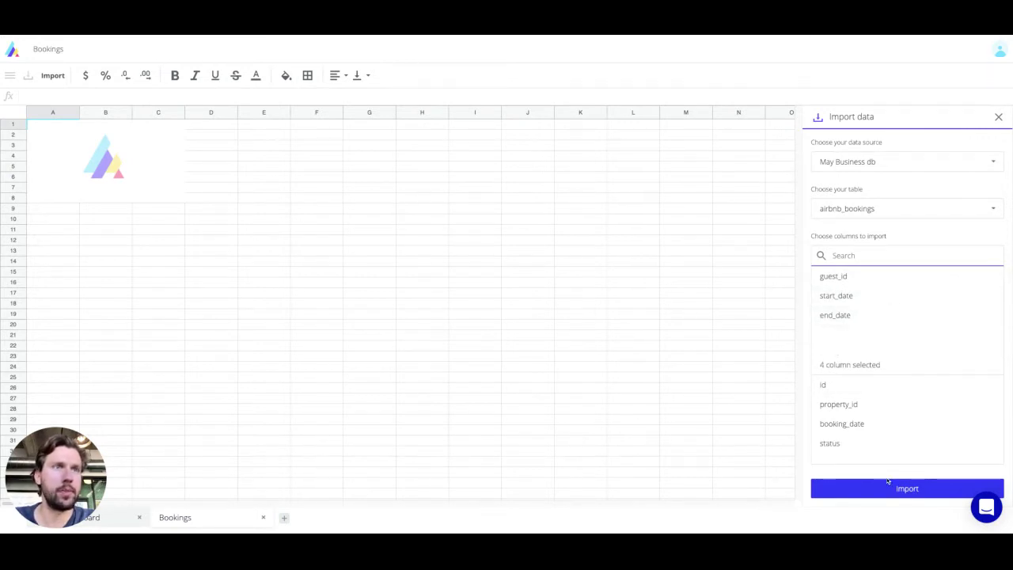
click(886, 491)
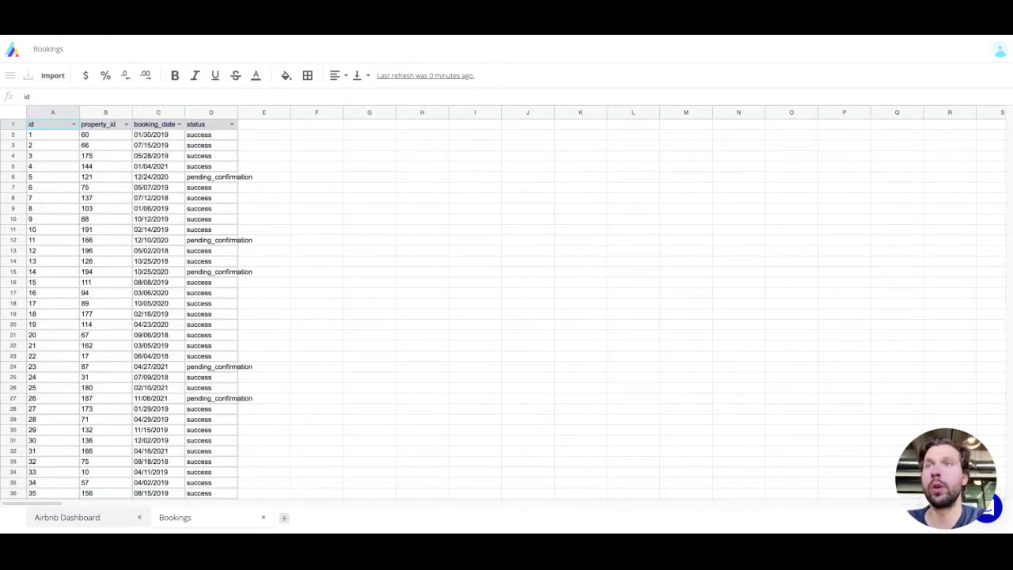
- Fit the width of the status column to its contents on the Bookings sheet
double_click(238, 112)
click(221, 240)
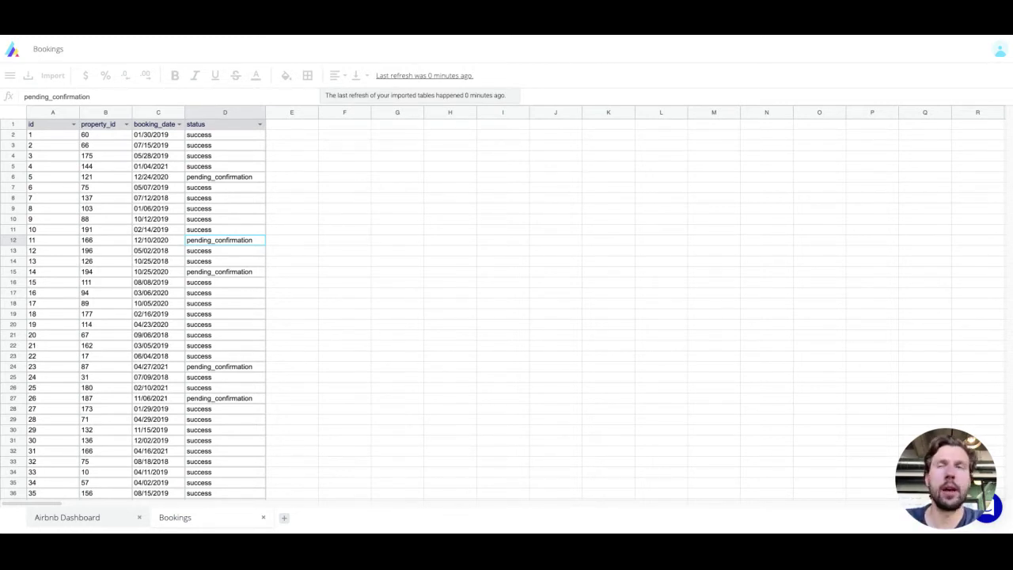
click(219, 219)
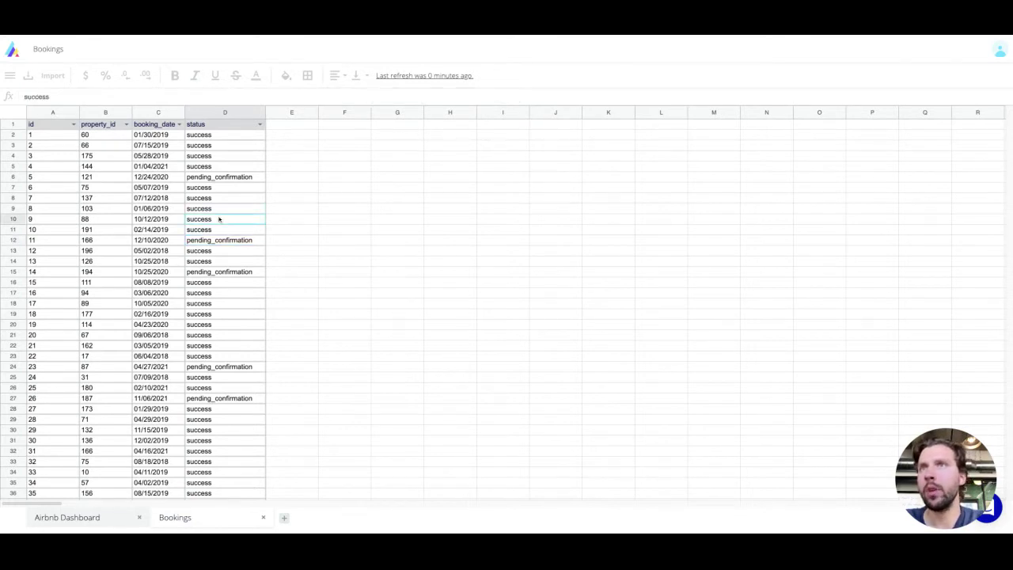
- Compare the dashboard's price segments and country cell with the columns available on the Bookings sheet
click(79, 519)
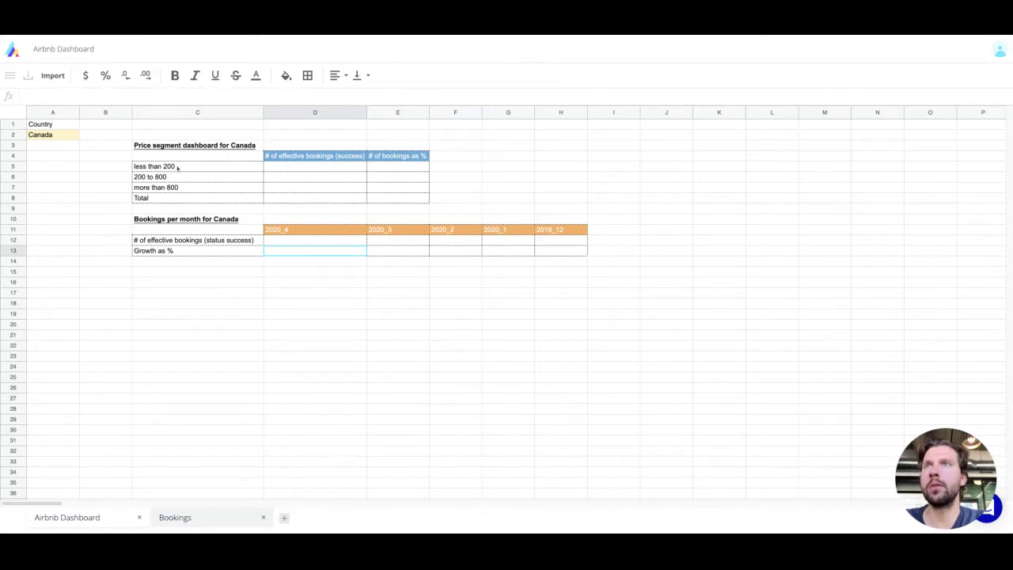
click(199, 517)
click(166, 166)
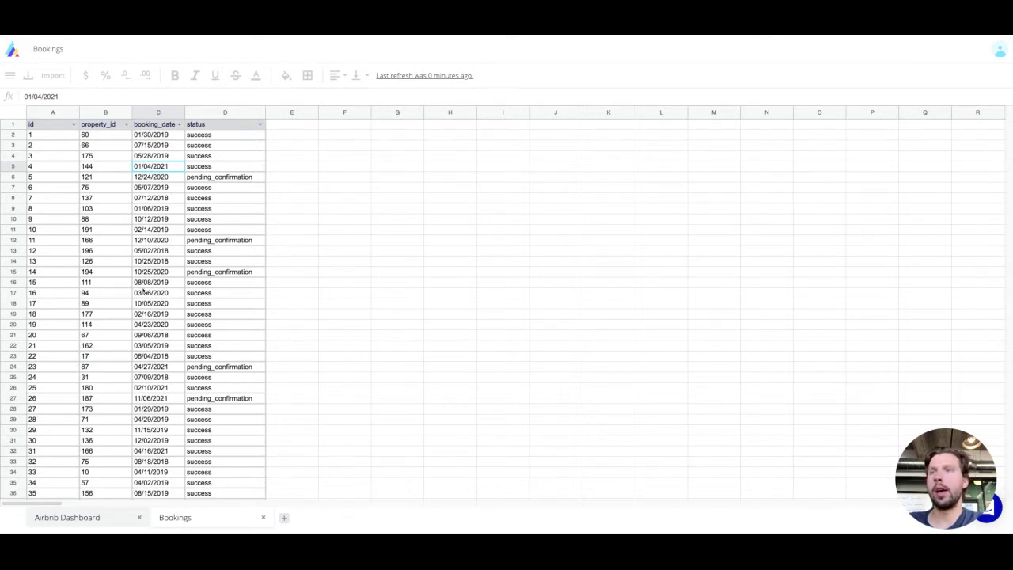
click(101, 516)
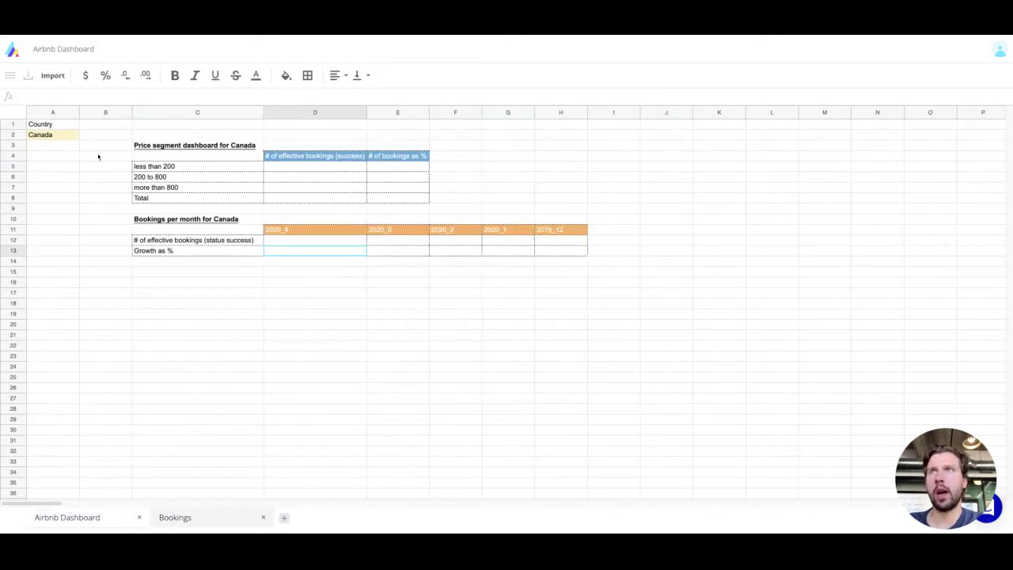
click(56, 135)
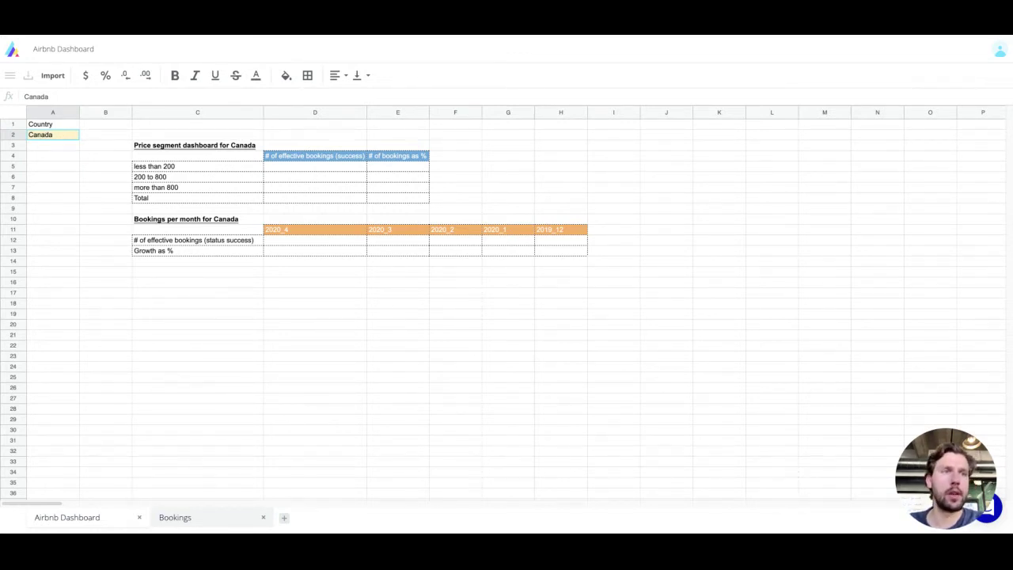
click(187, 520)
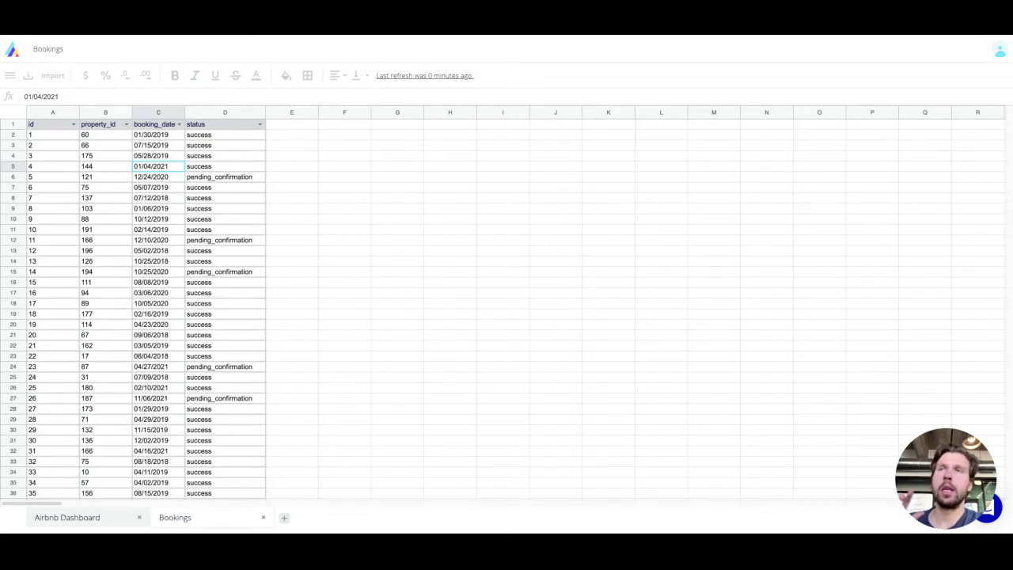
- Add a new sheet named Properties
click(285, 517)
text(P)
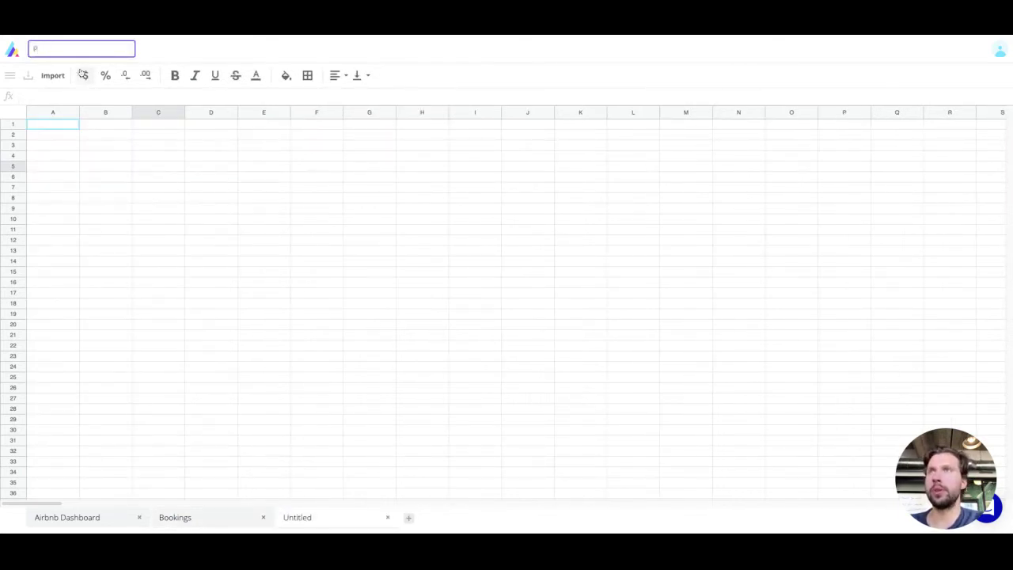
text(ooperties)
key(Return)
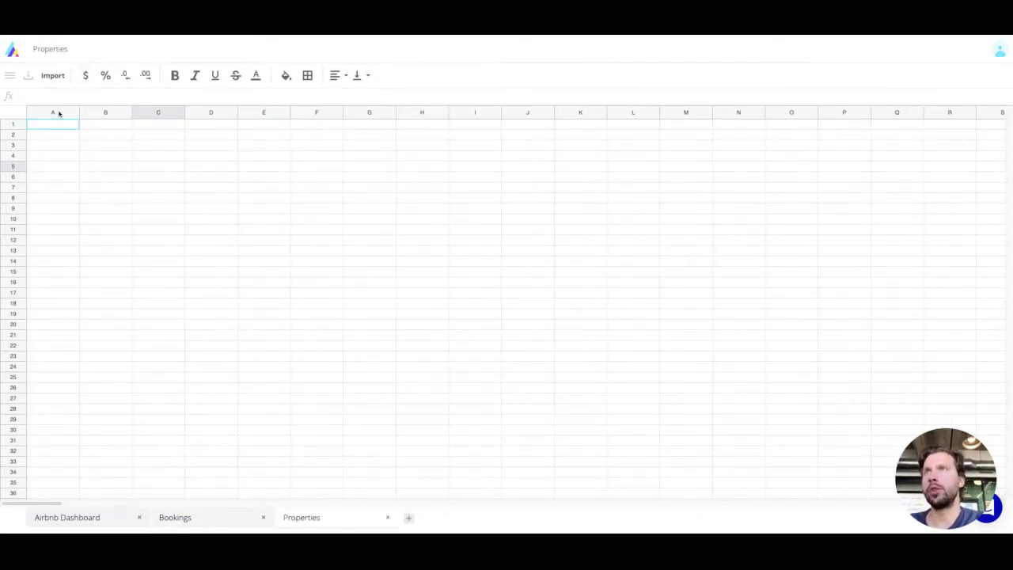
- Start a data import at cell A1 of the Properties sheet from May Business db, using the airbnb_properties table
click(55, 146)
key(Up)
key(Up)
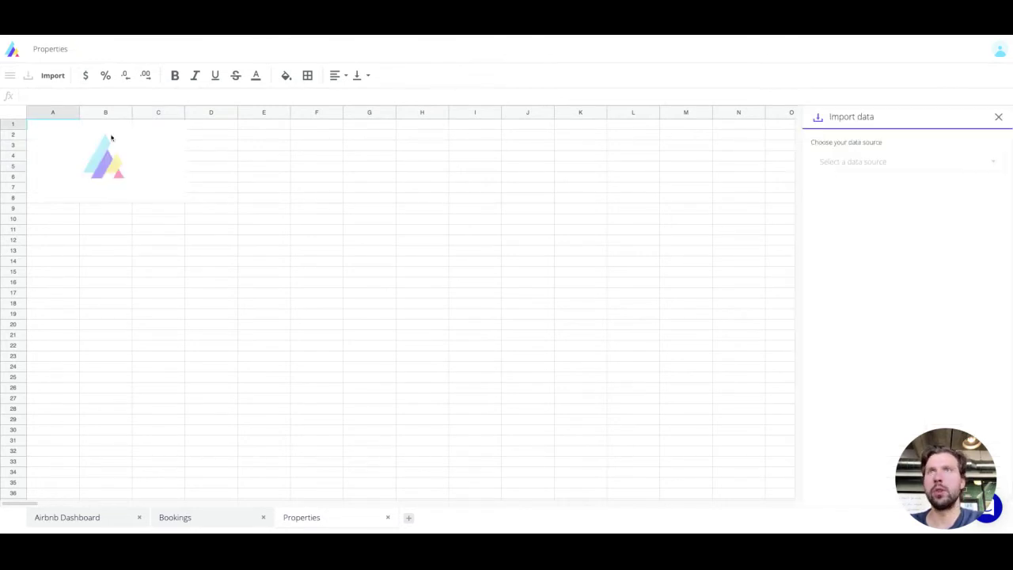
click(897, 160)
scroll(887, 230, down, 2)
click(867, 247)
click(900, 209)
text(properties)
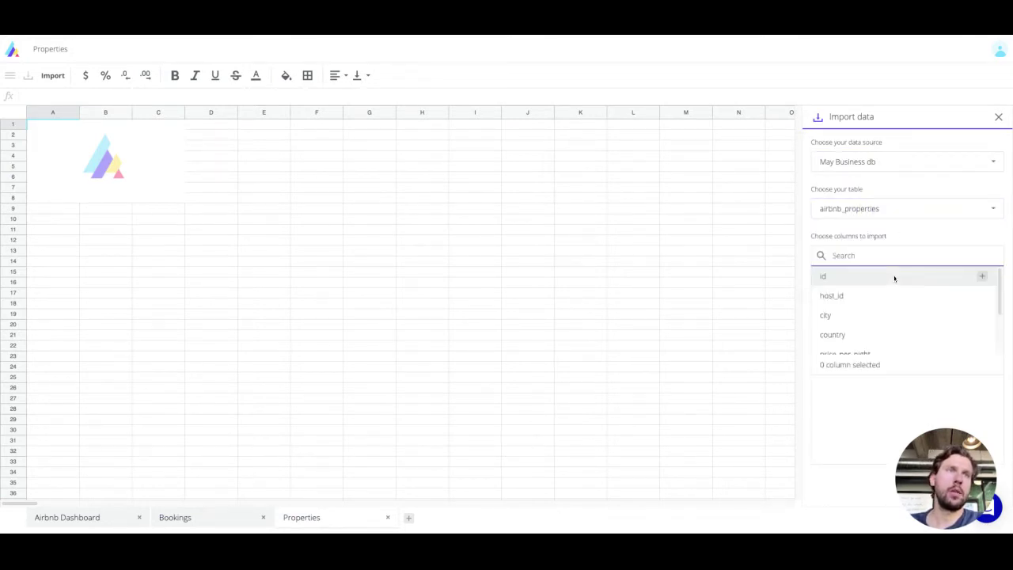
- Import the id, country and price_per_night columns of airbnb_properties into the Properties sheet
click(876, 325)
click(875, 326)
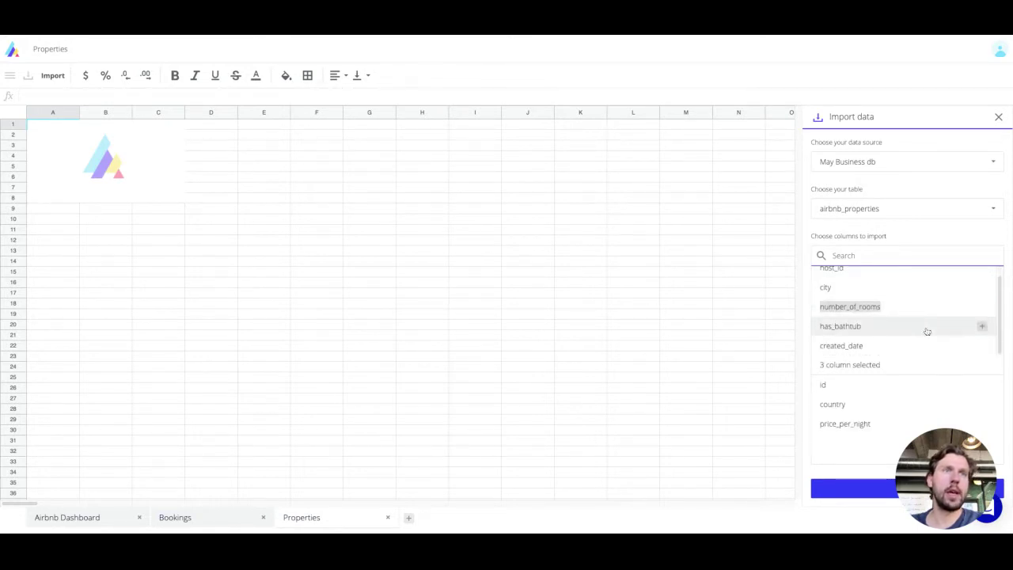
click(871, 490)
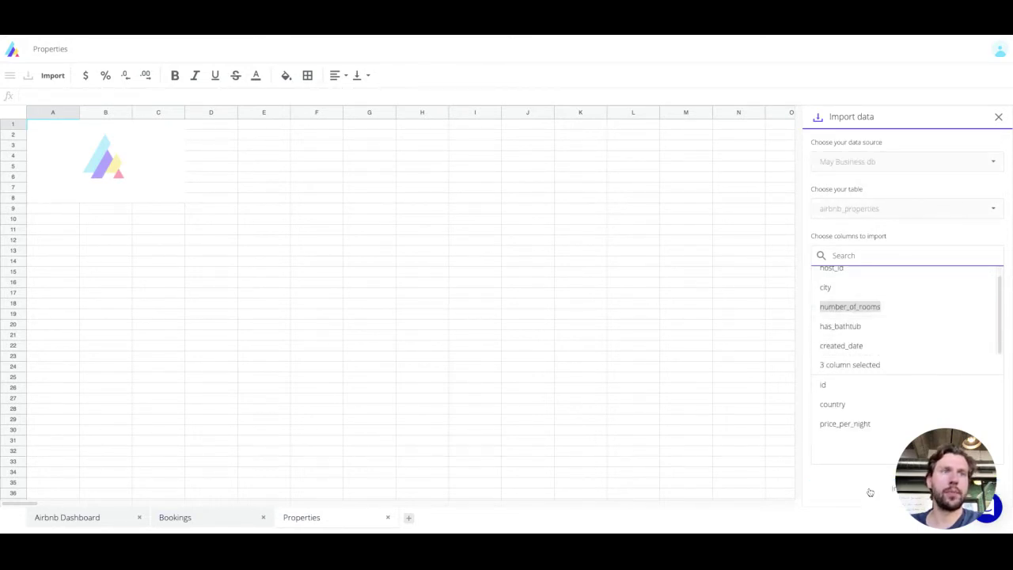
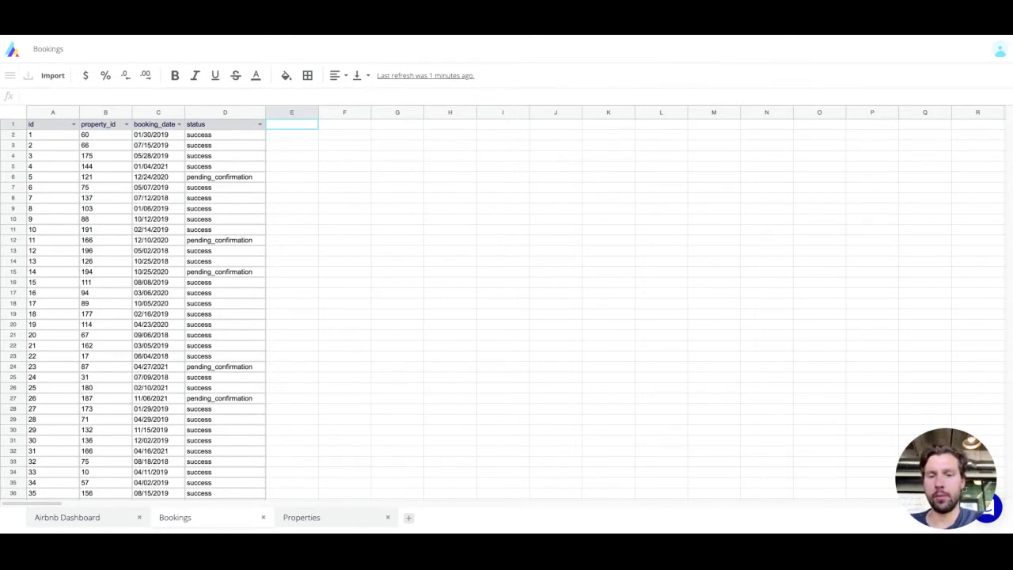
- Add a country column in E on the Bookings sheet with the formula =LOOKUP(#property_id,Properties!#id,Properties!#country)
text(country)
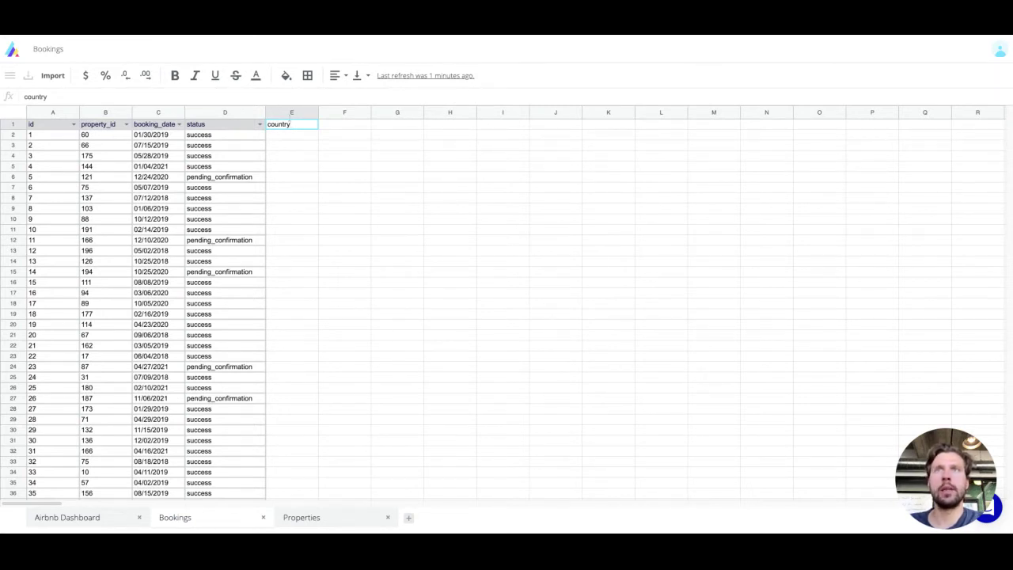
key(Return)
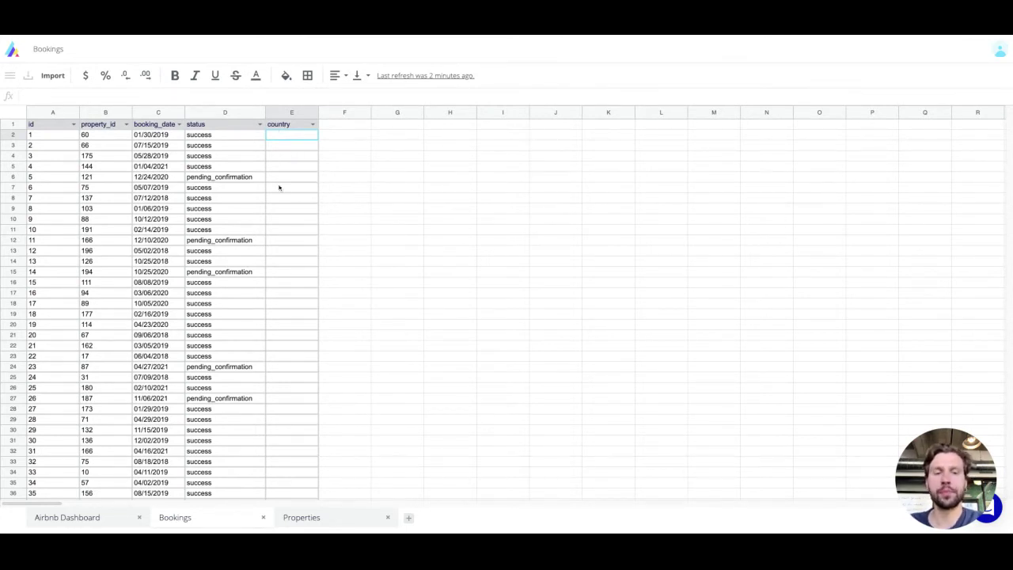
text(=)
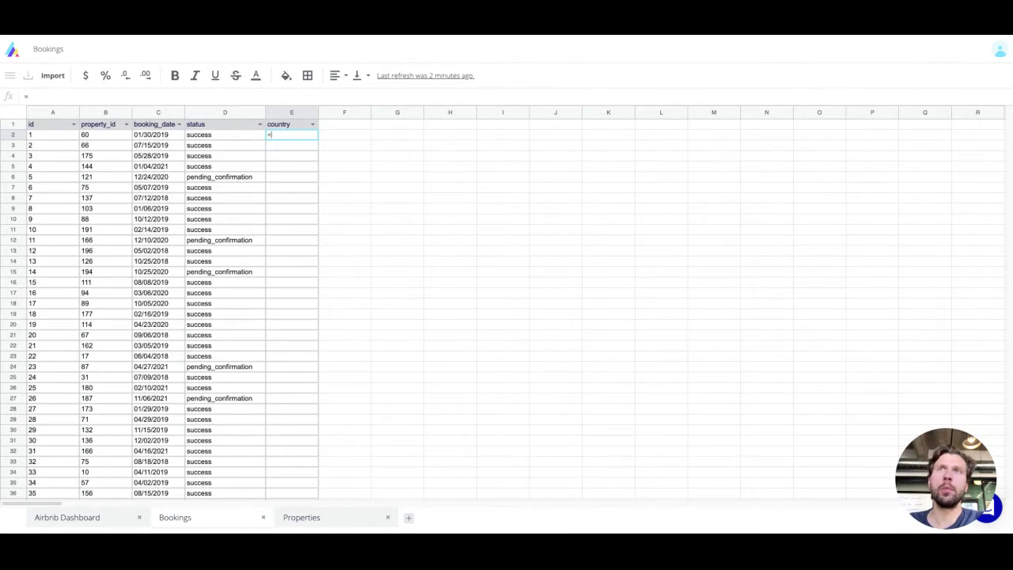
text(loo)
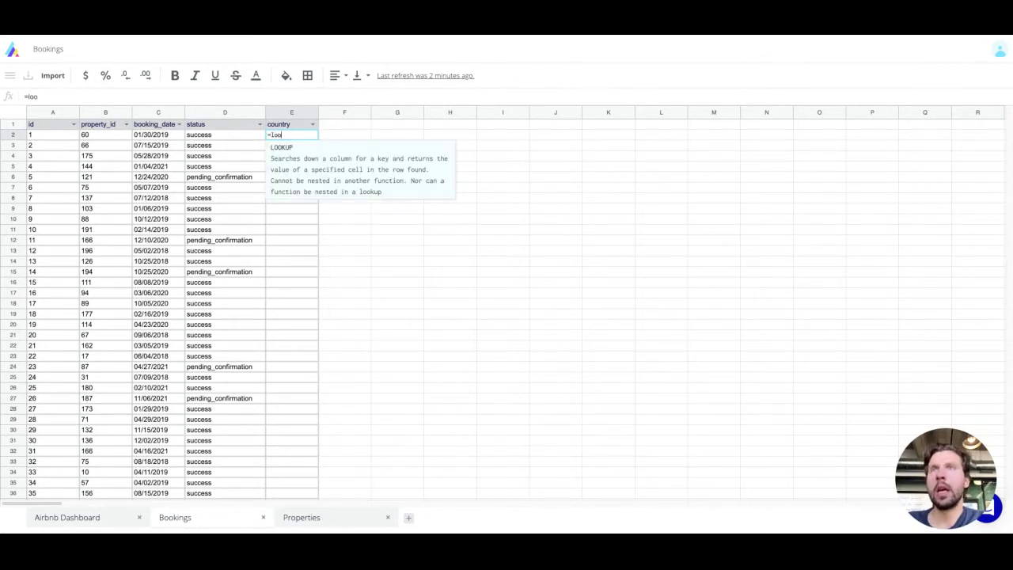
key(Tab)
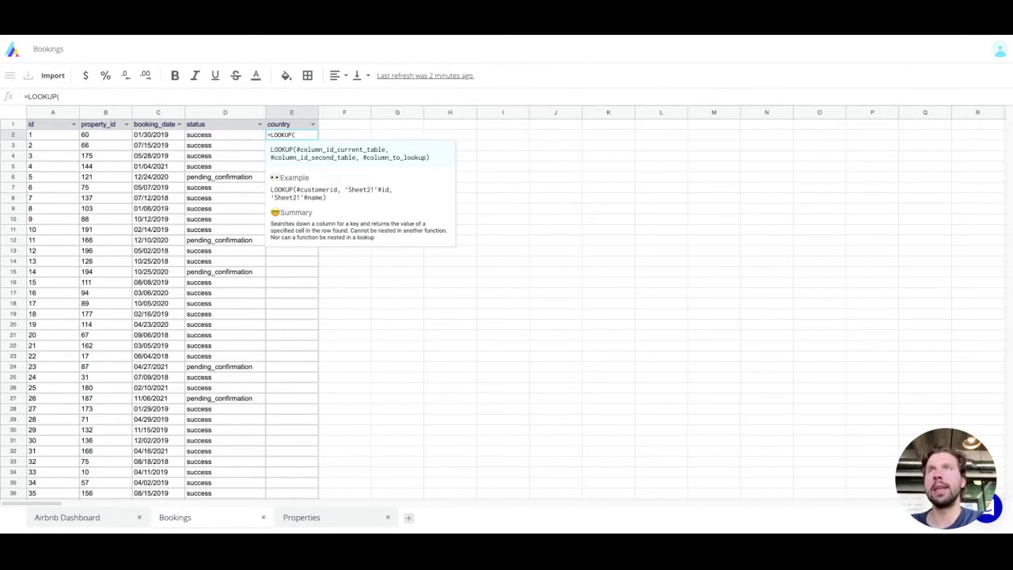
click(115, 135)
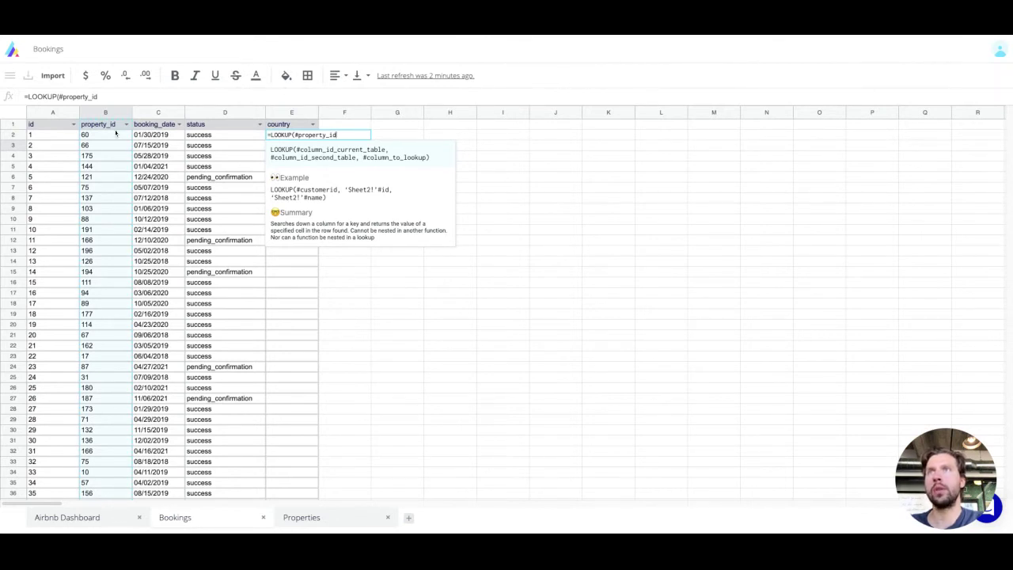
text(,)
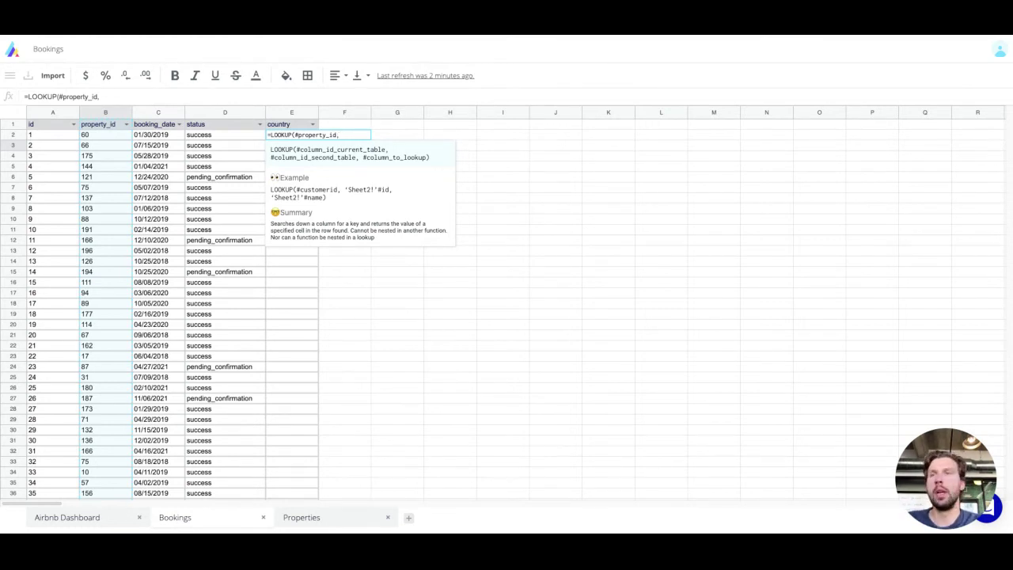
click(305, 517)
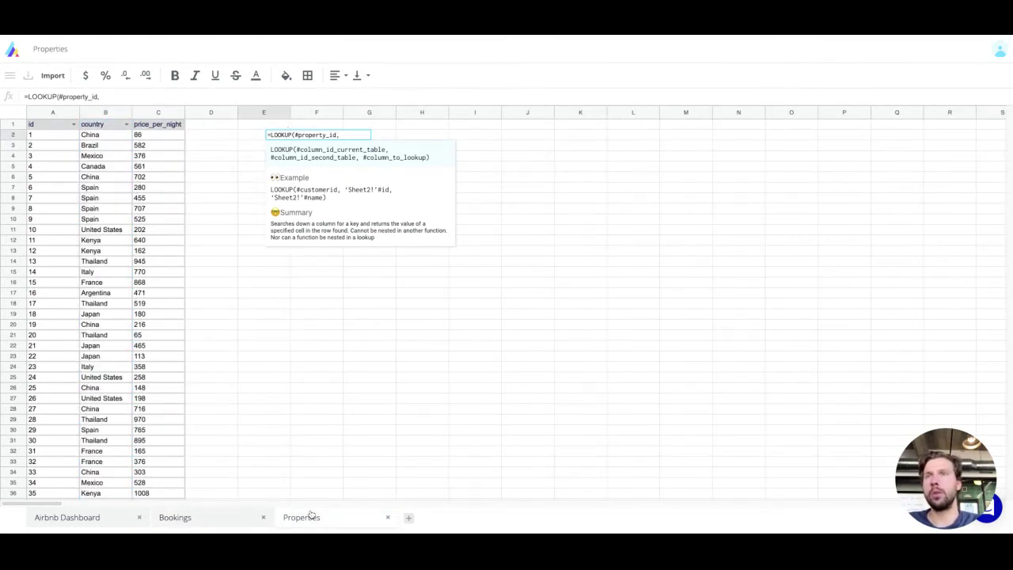
click(57, 139)
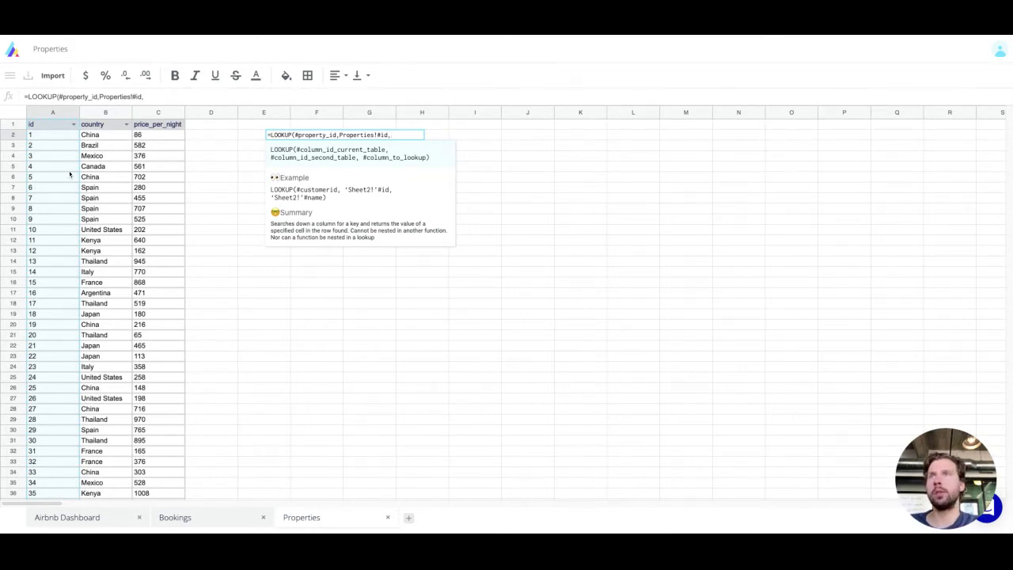
click(99, 157)
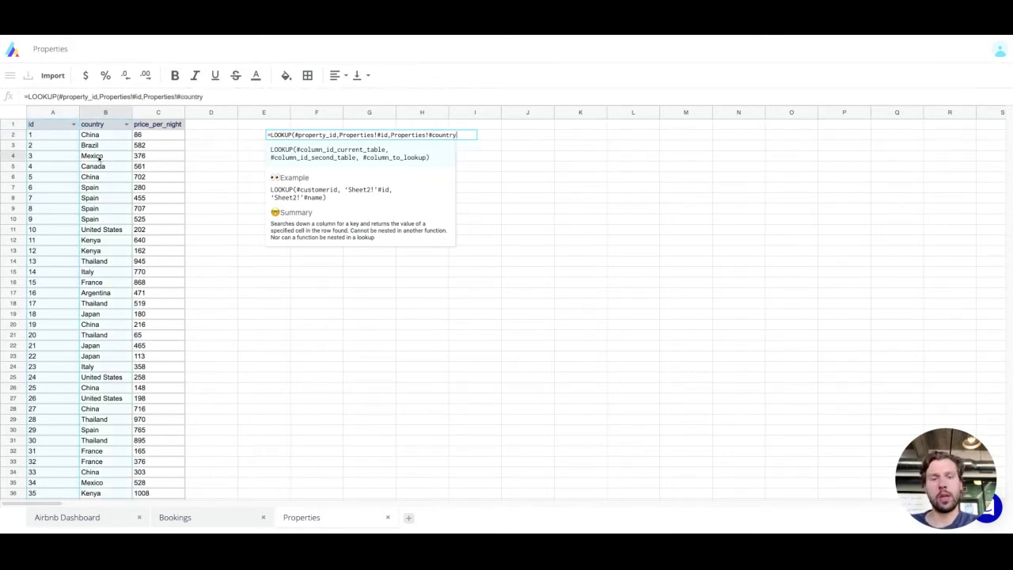
text())
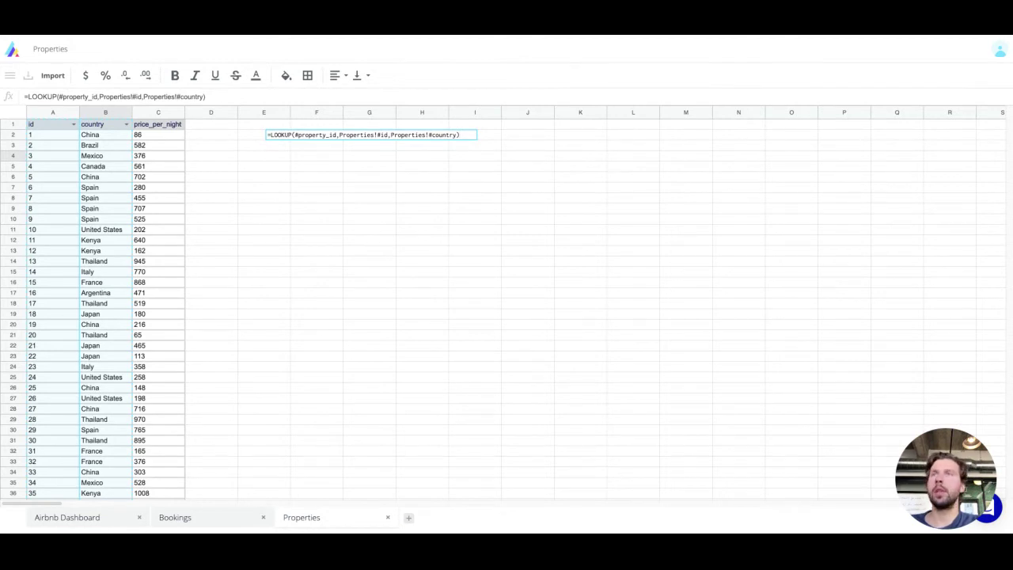
key(Return)
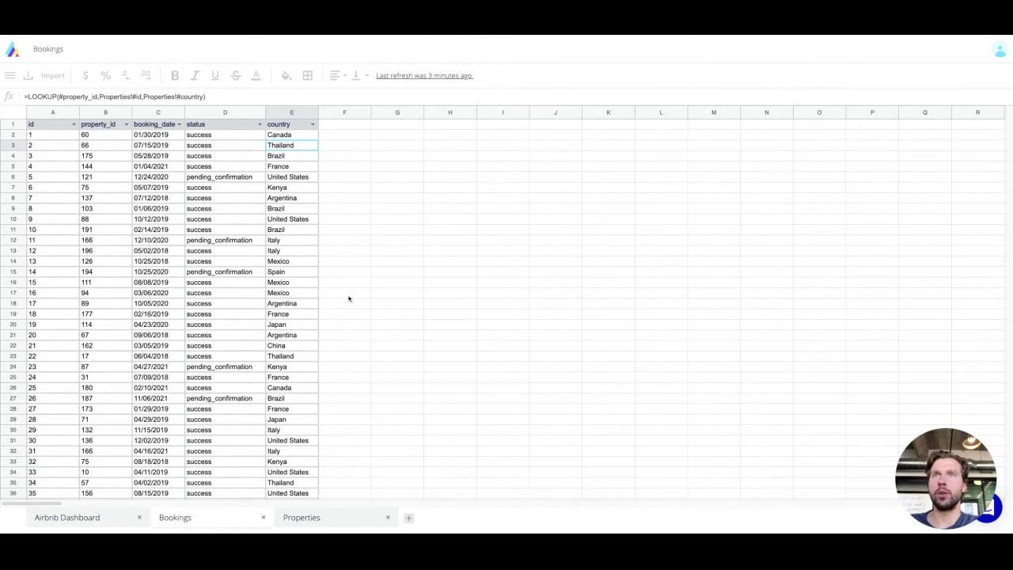
- Add a price column header in F1 beside the country column on the Bookings sheet
key(Up)
key(Up)
key(Right)
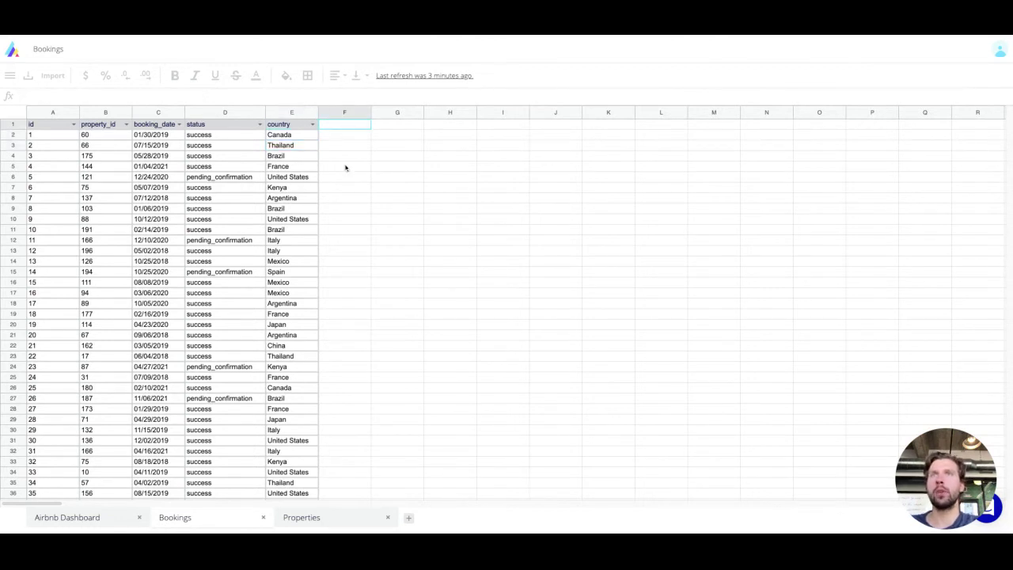
text(pro)
key(Return)
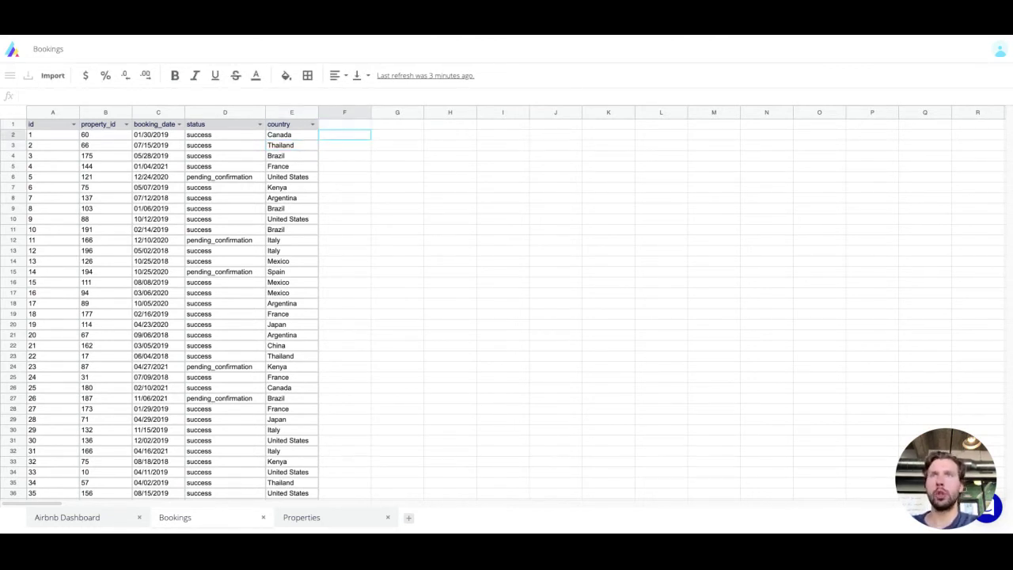
- Fill the price column with the formula =LOOKUP(#property_id,Properties!#id,Properties!#price_per_night)
text(=LOOKUP()
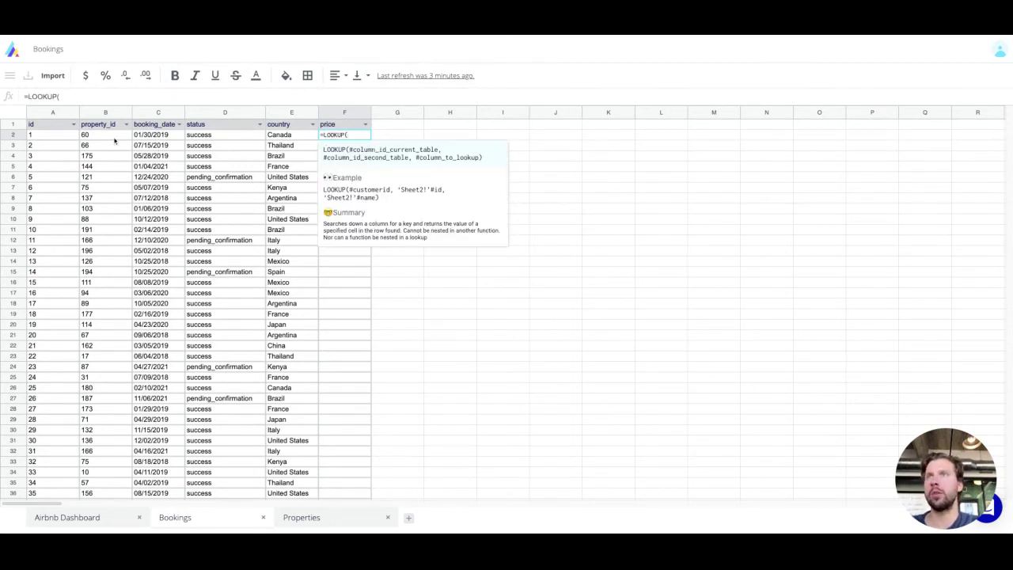
text(#property_id)
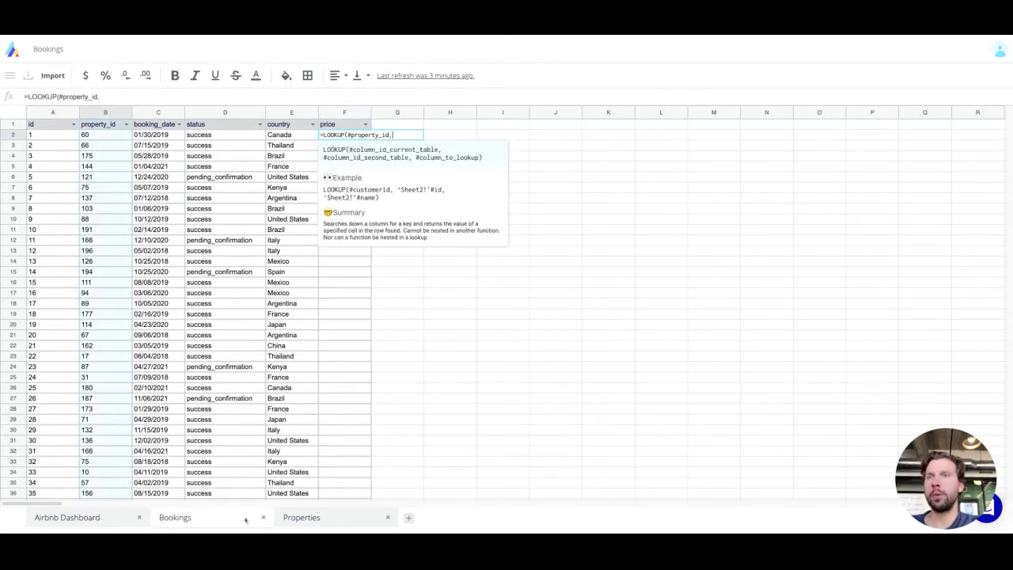
text(,)
click(301, 517)
click(50, 188)
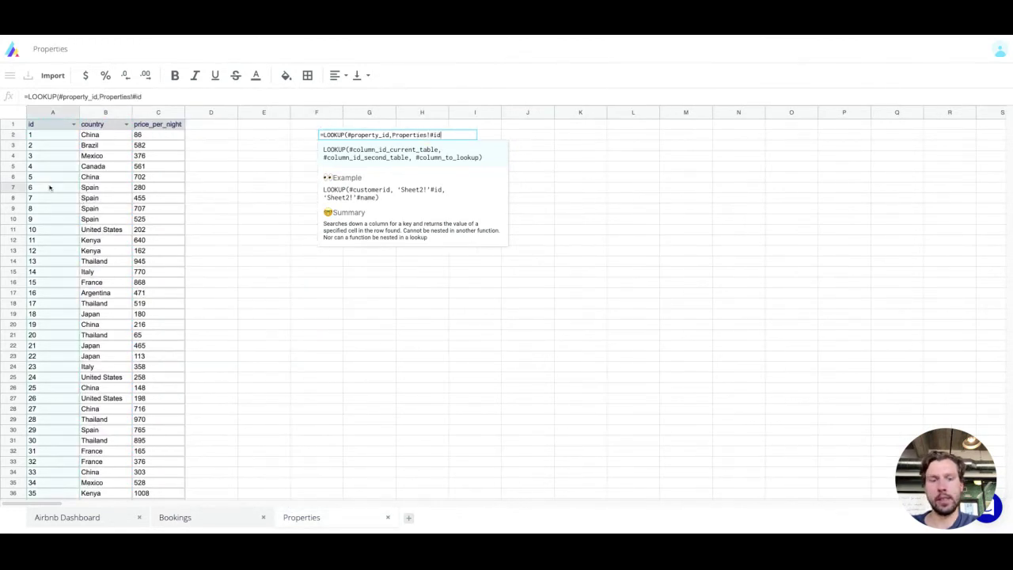
text(,)
click(145, 185)
text())
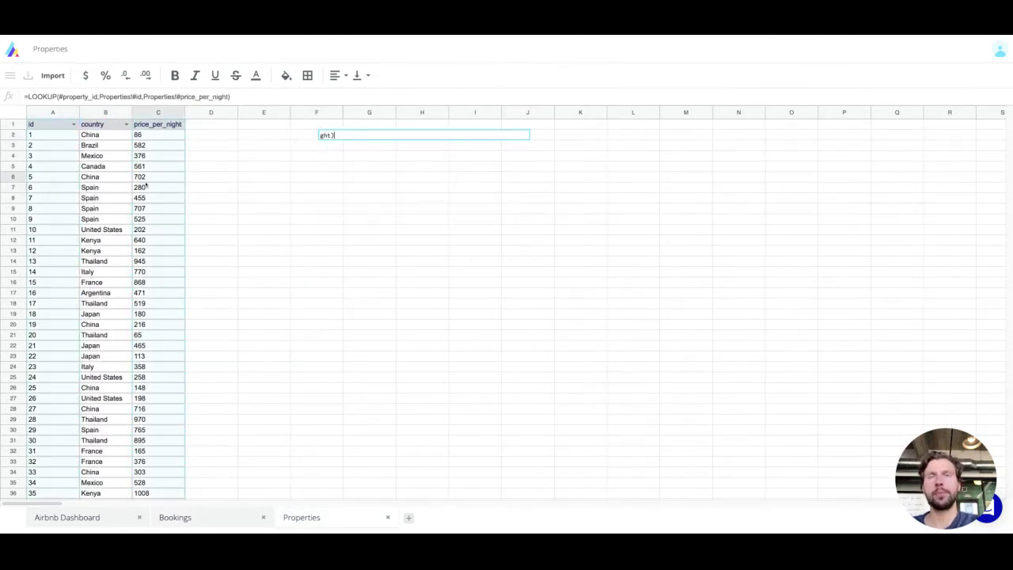
key(Return)
- Check the price segments on the Airbnb Dashboard sheet and add a price_segment column header in G1 of the Bookings sheet
click(397, 124)
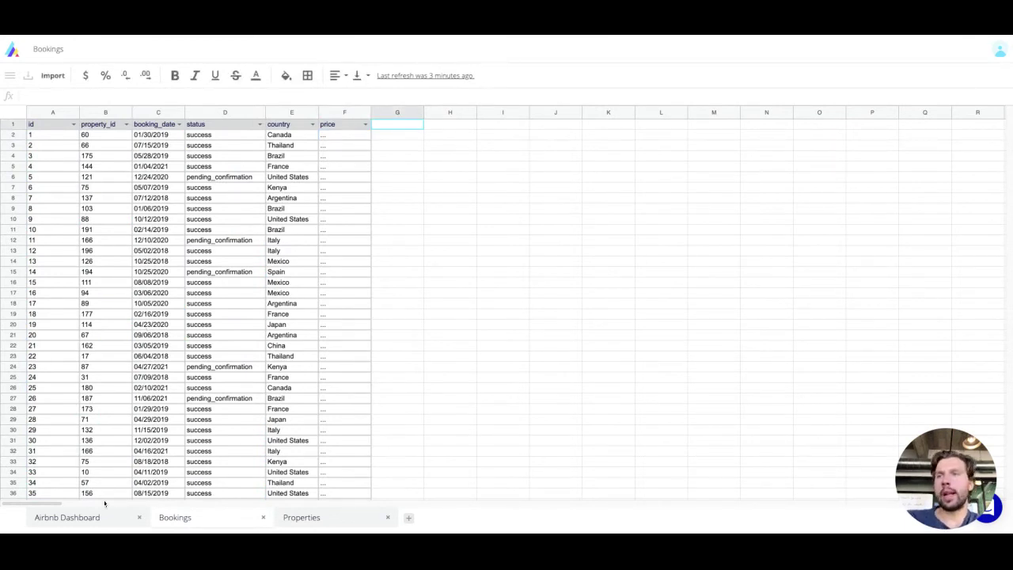
click(79, 517)
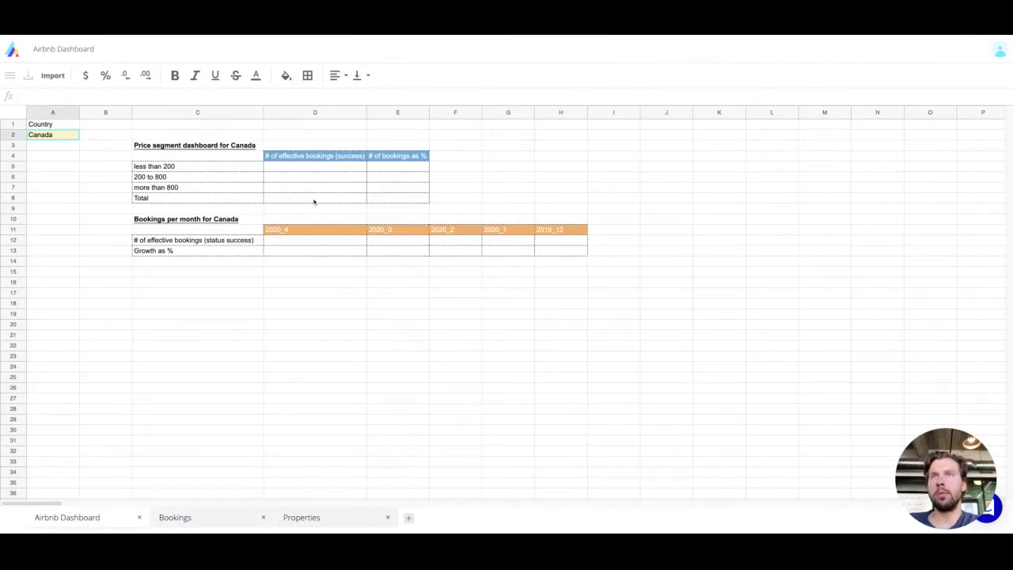
drag(146, 168, 159, 188)
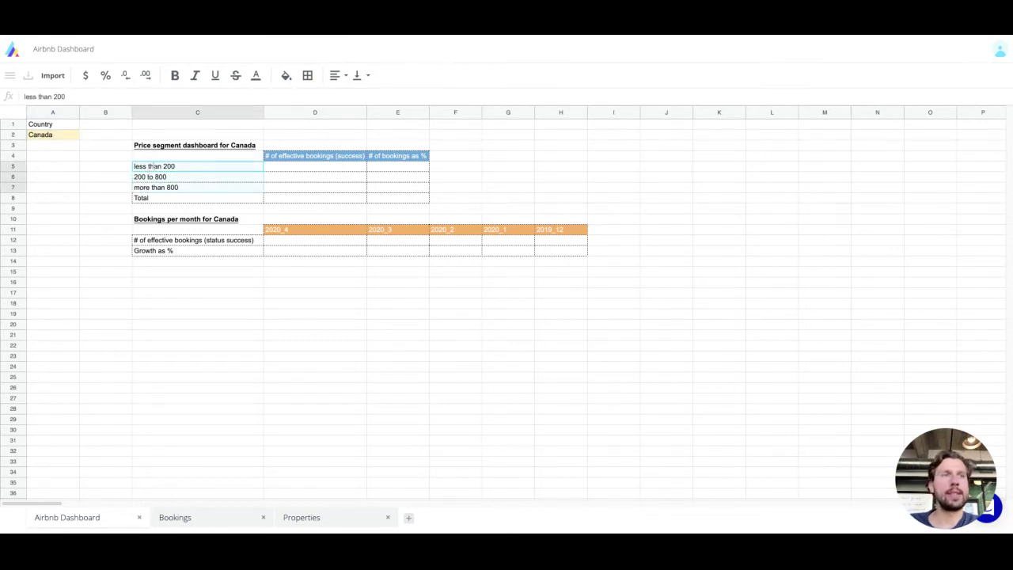
click(193, 517)
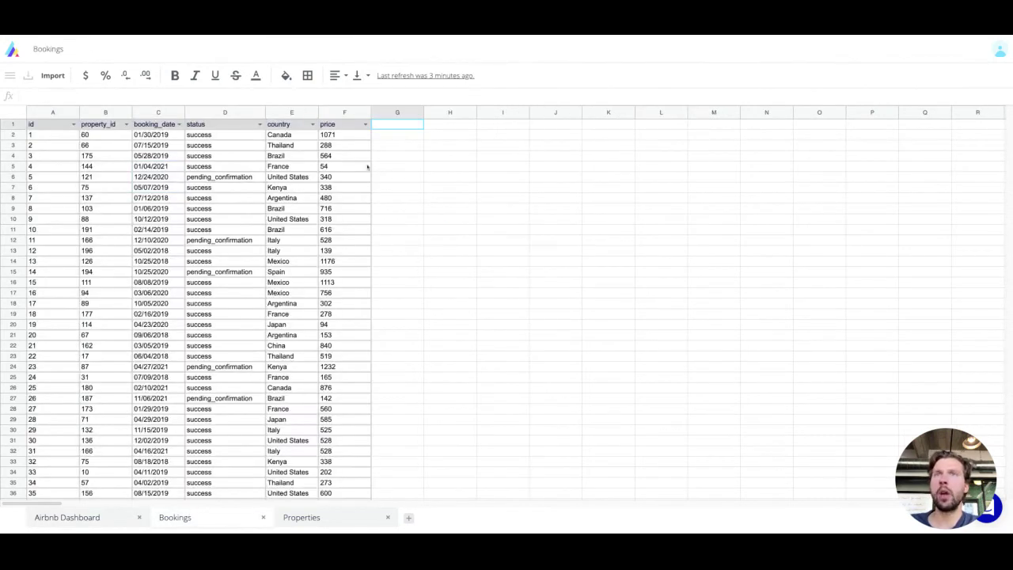
click(349, 139)
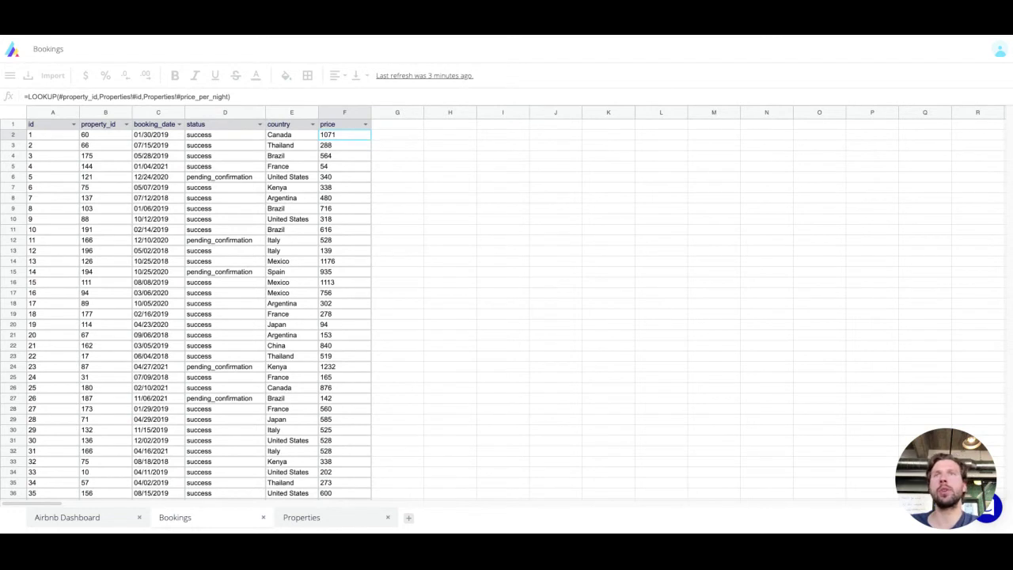
click(398, 124)
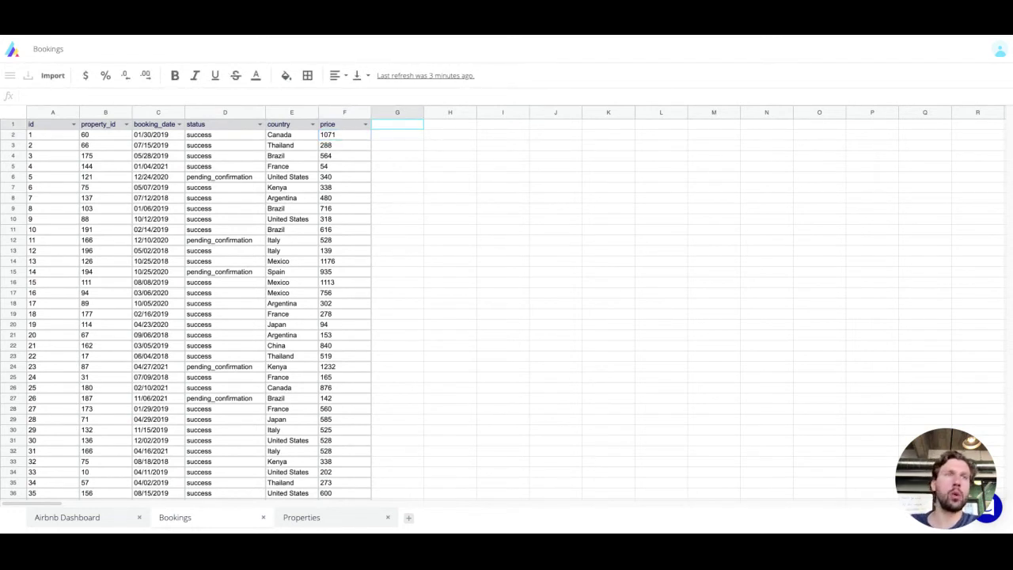
text(p)
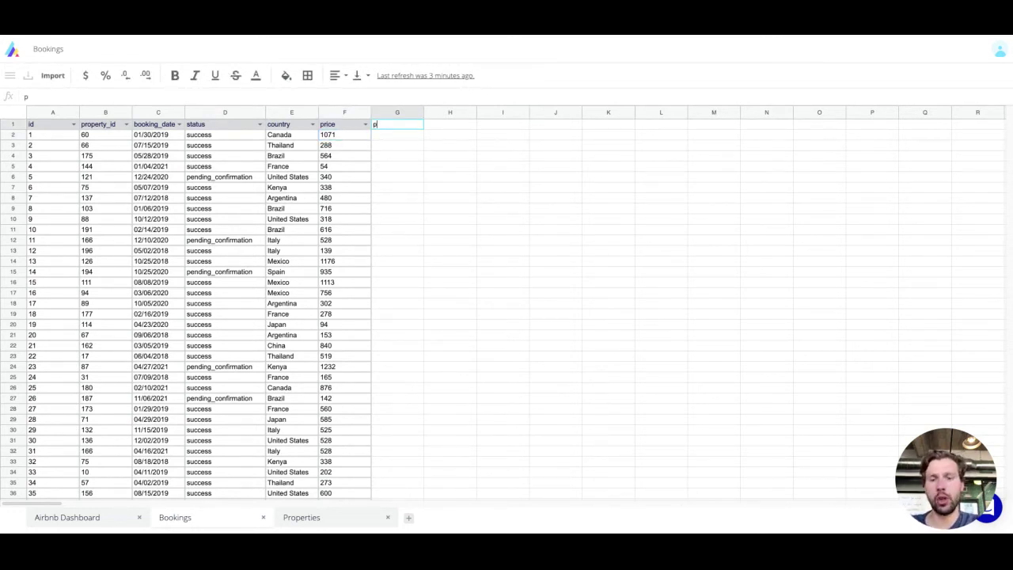
text(rice_seg)
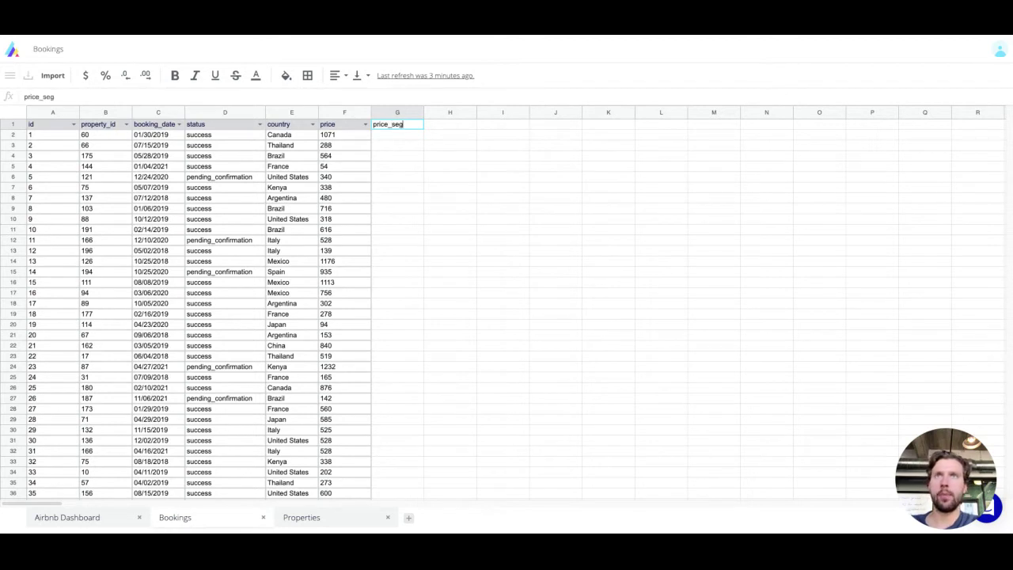
text(ment)
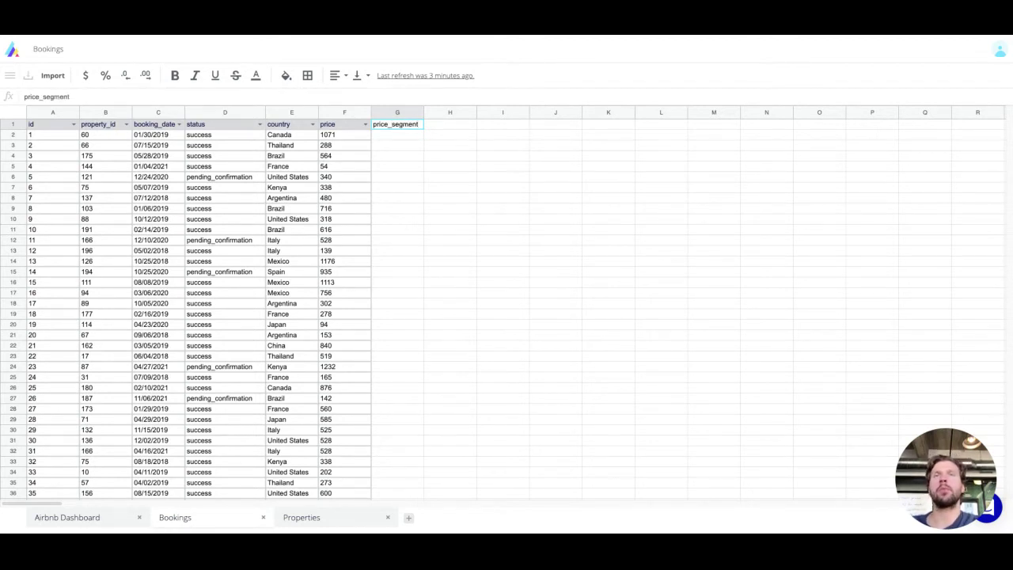
key(Return)
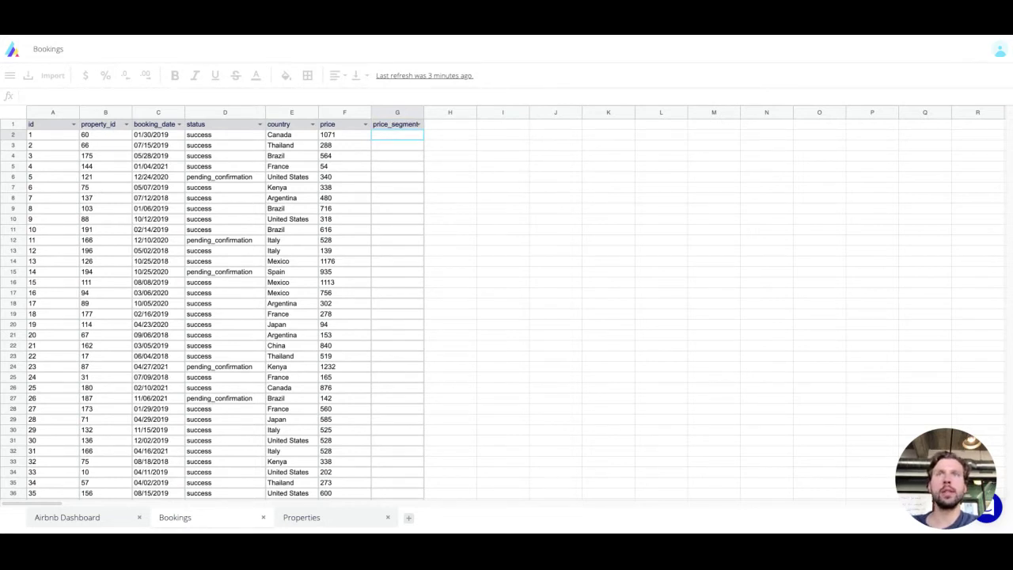
- Fill the price_segment column on the Bookings sheet with the formula =IF(#price<200,"less than 200",IF(#price<800,"200 to 800","more than 800"))
key(Left)
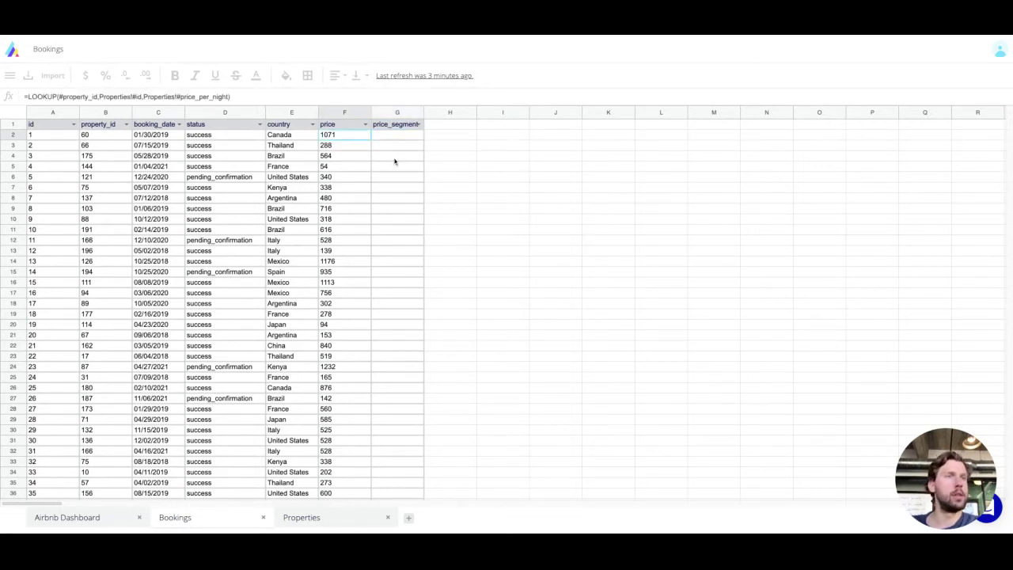
key(Right)
text(=)
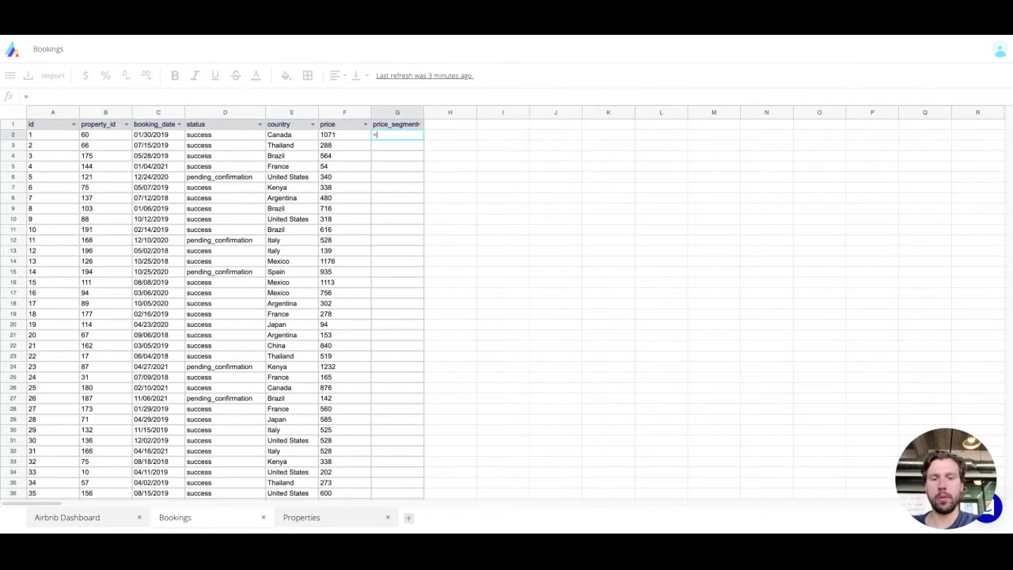
text(IF()
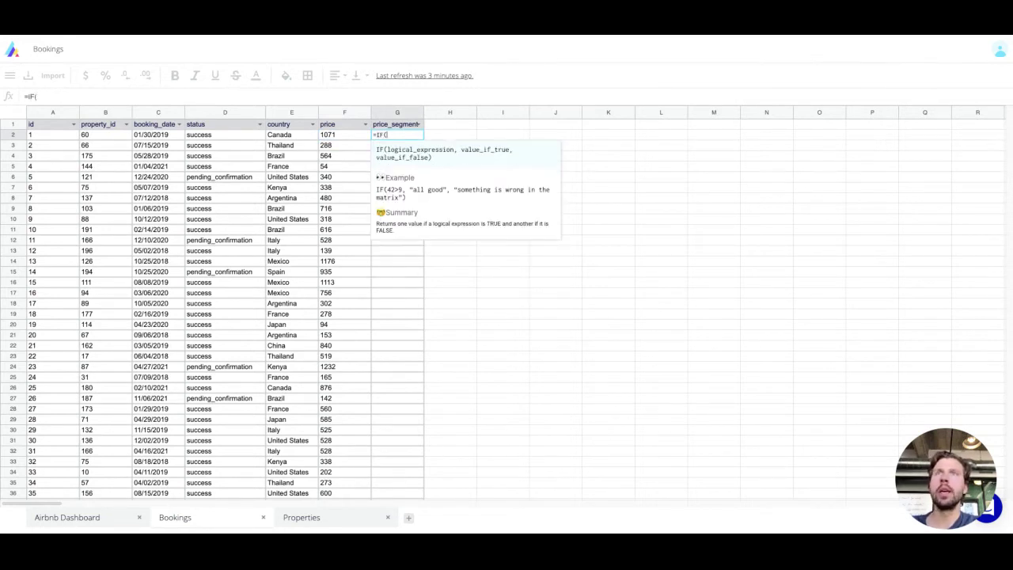
text(#price<)
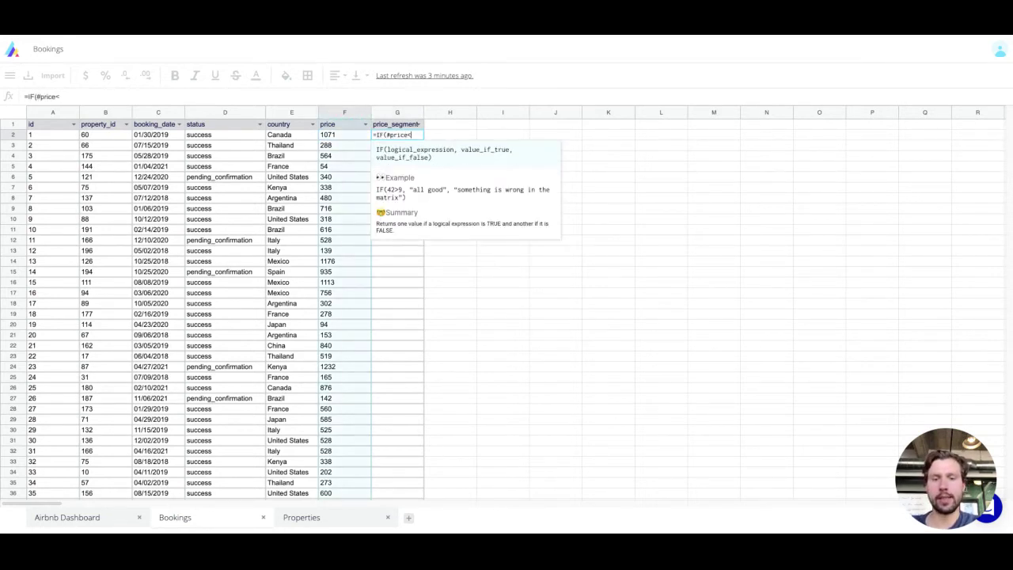
text(200,)
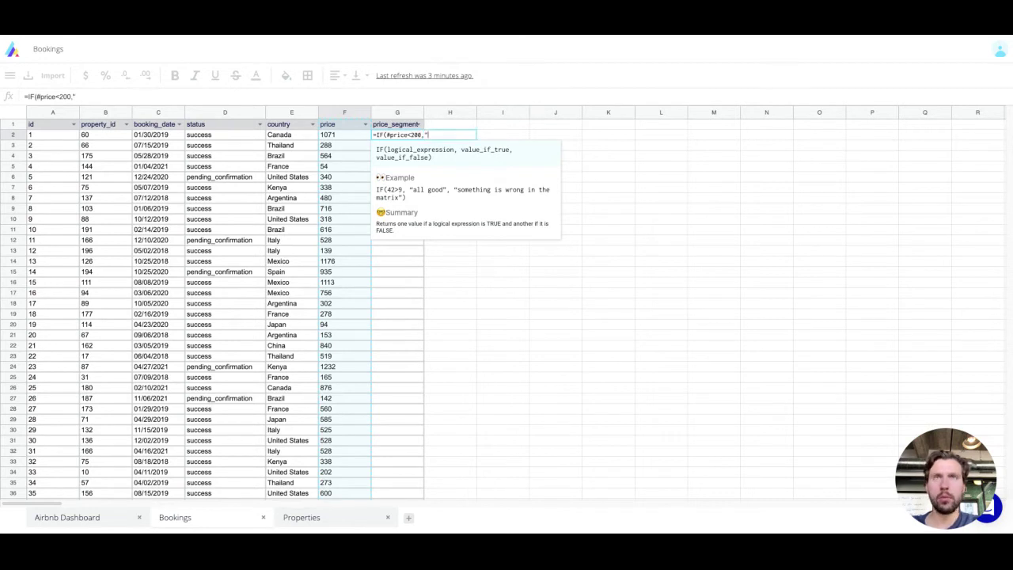
text("less th)
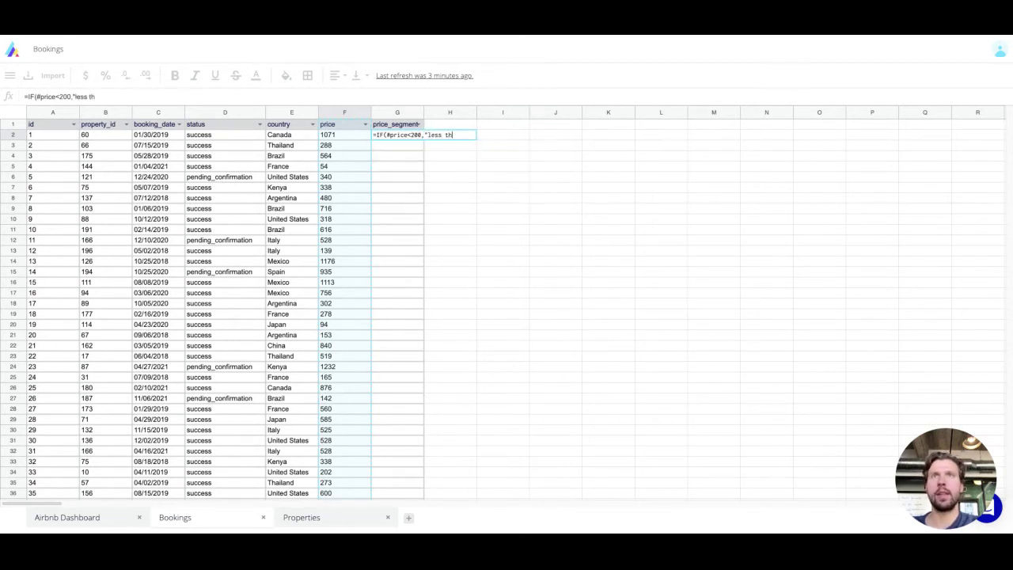
text(an 200",)
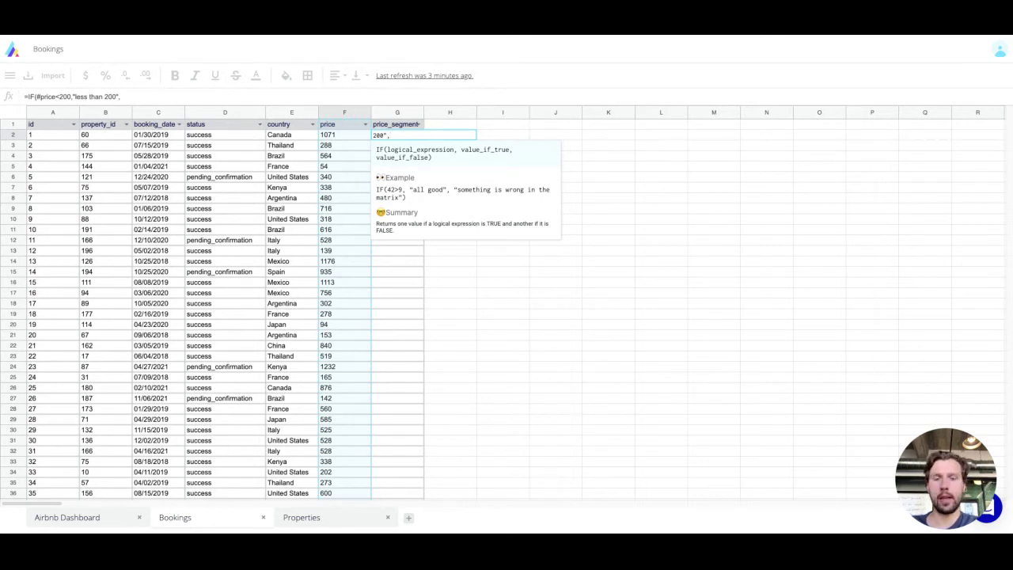
text(if)
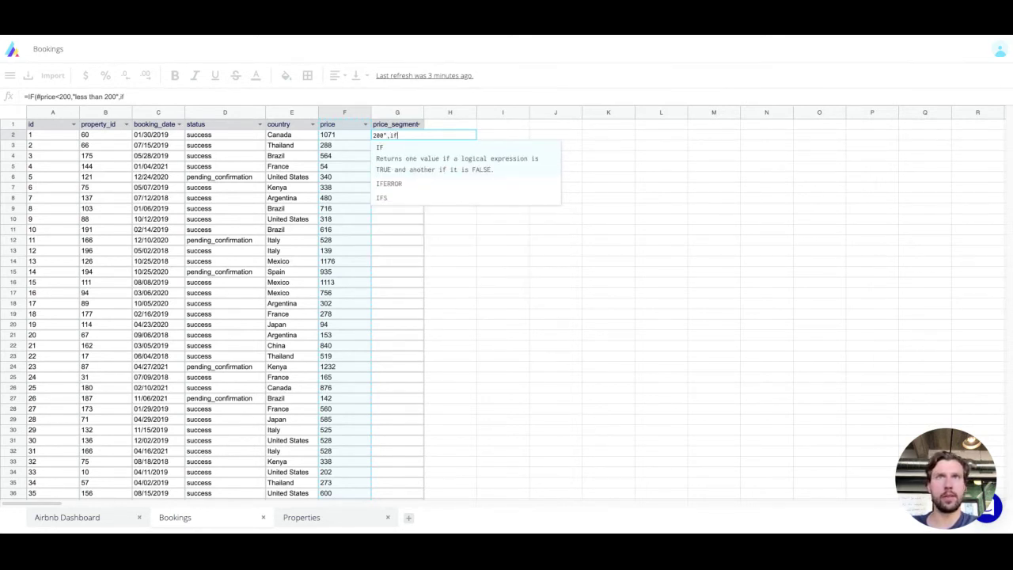
text((#price)
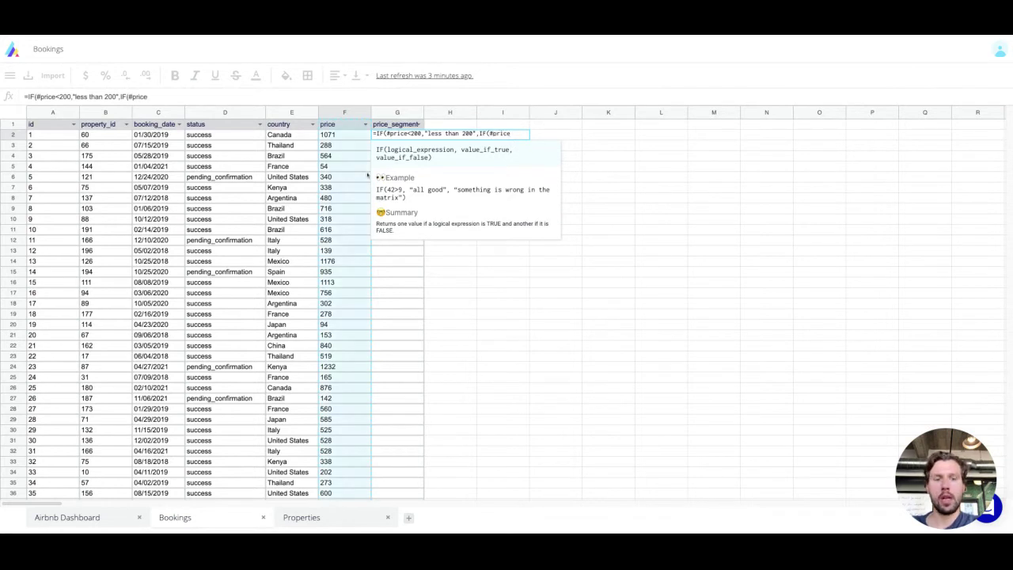
text(<)
text(8)
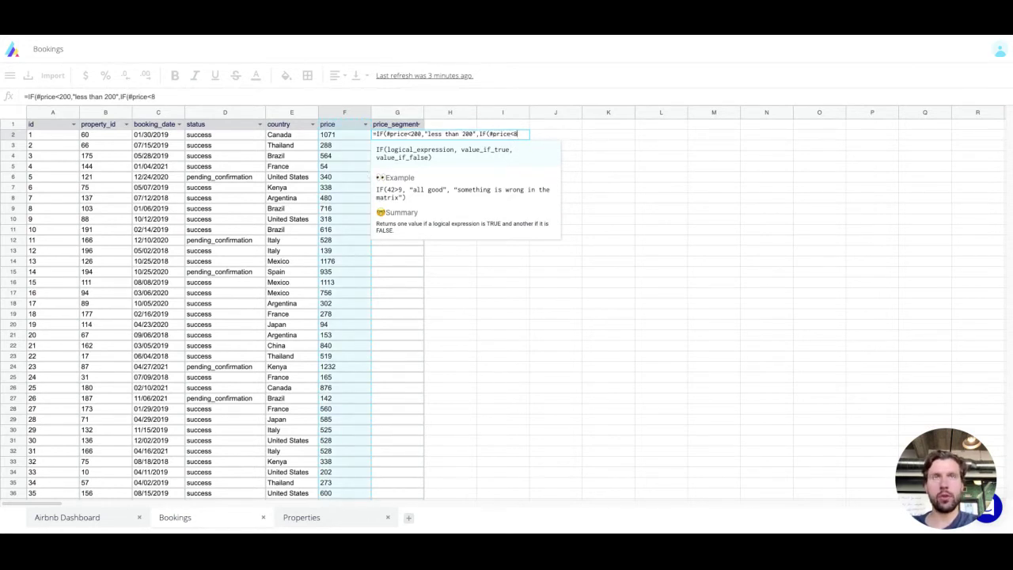
text(00,")
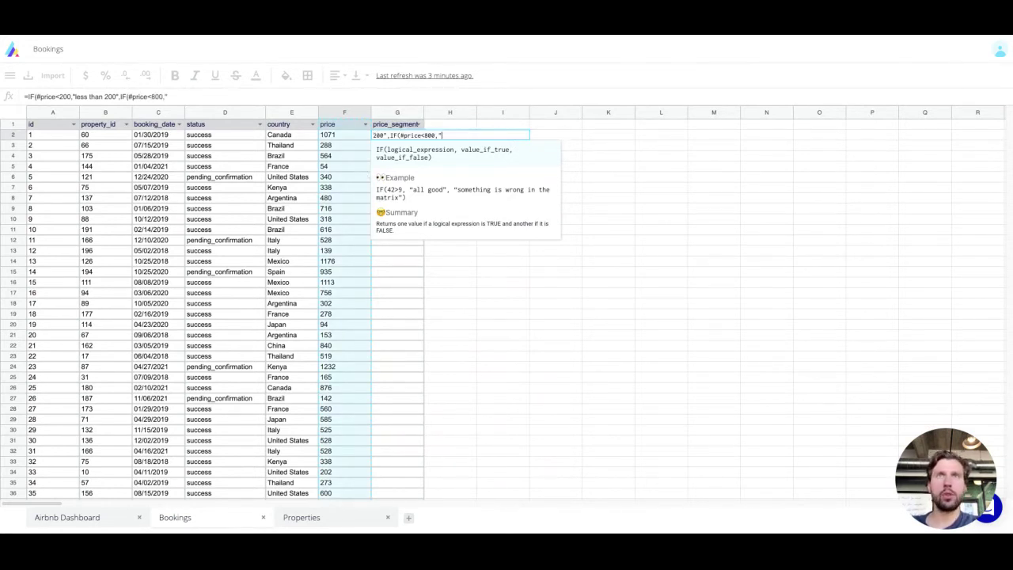
text(200 )
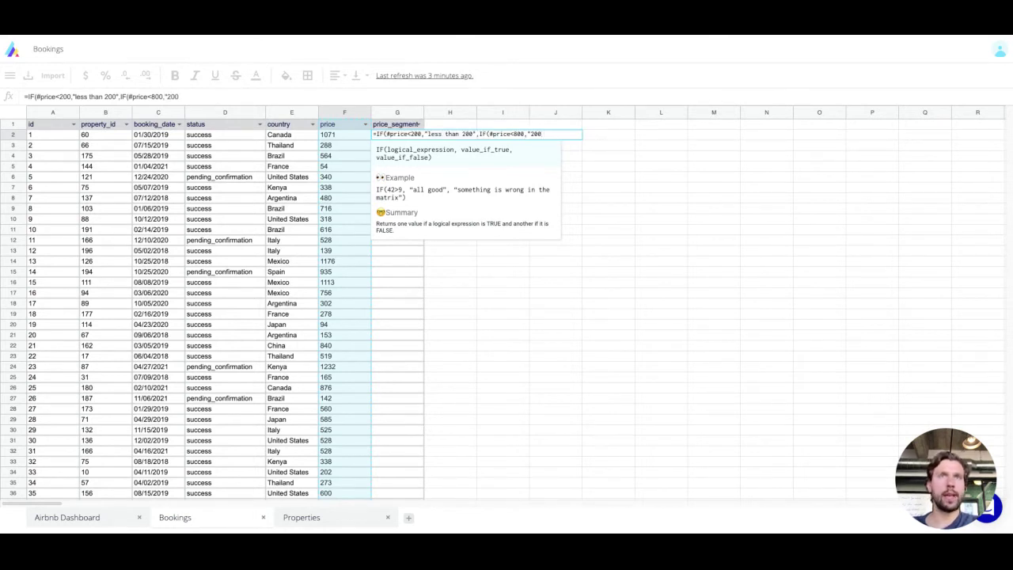
text(to 800)
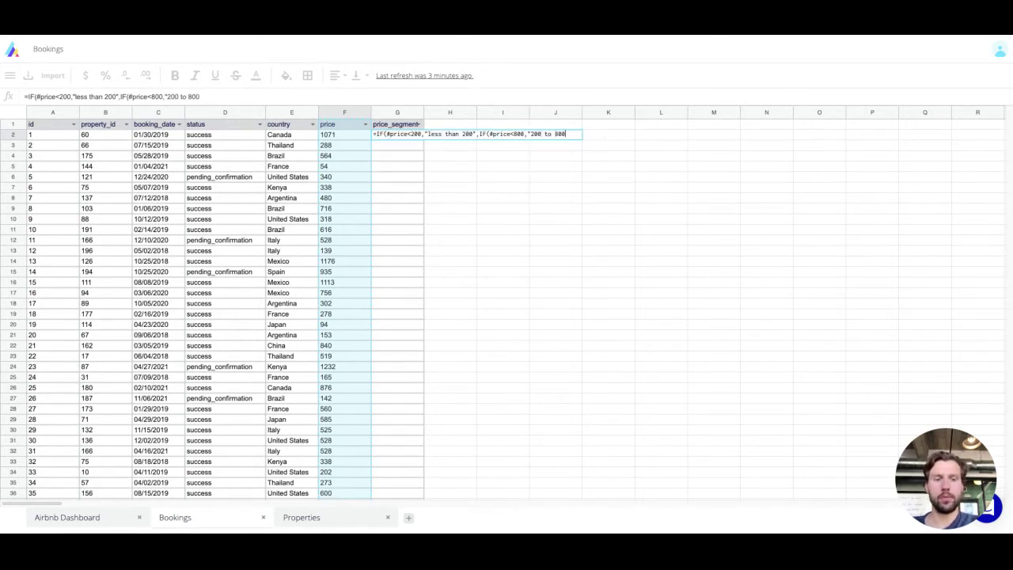
text(",)
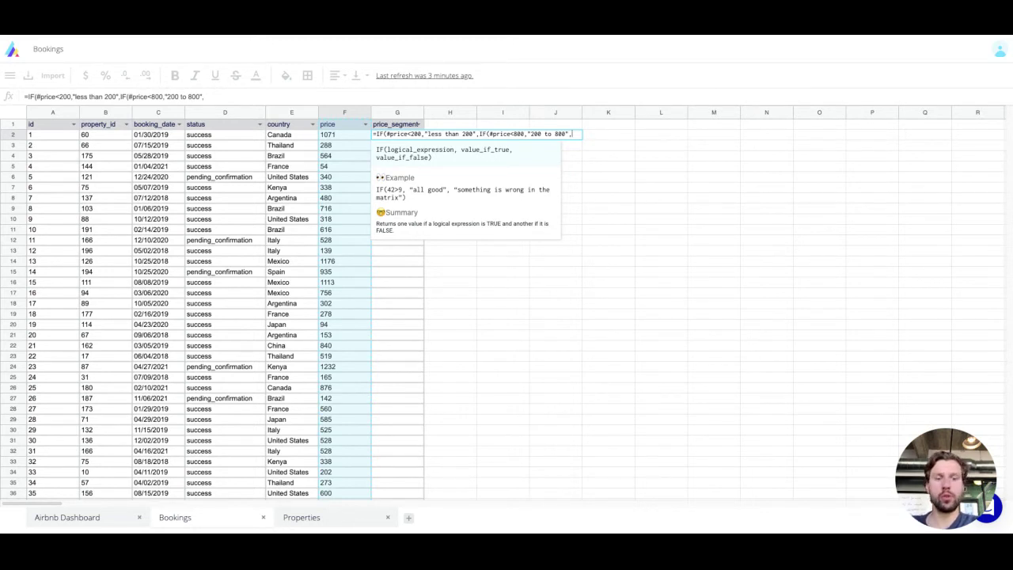
text("more than )
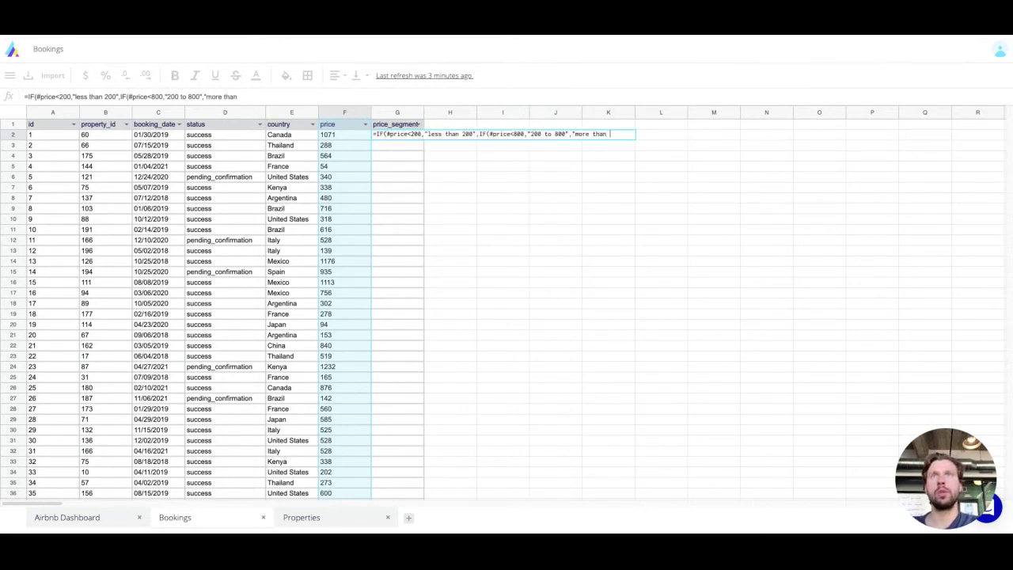
text(800")
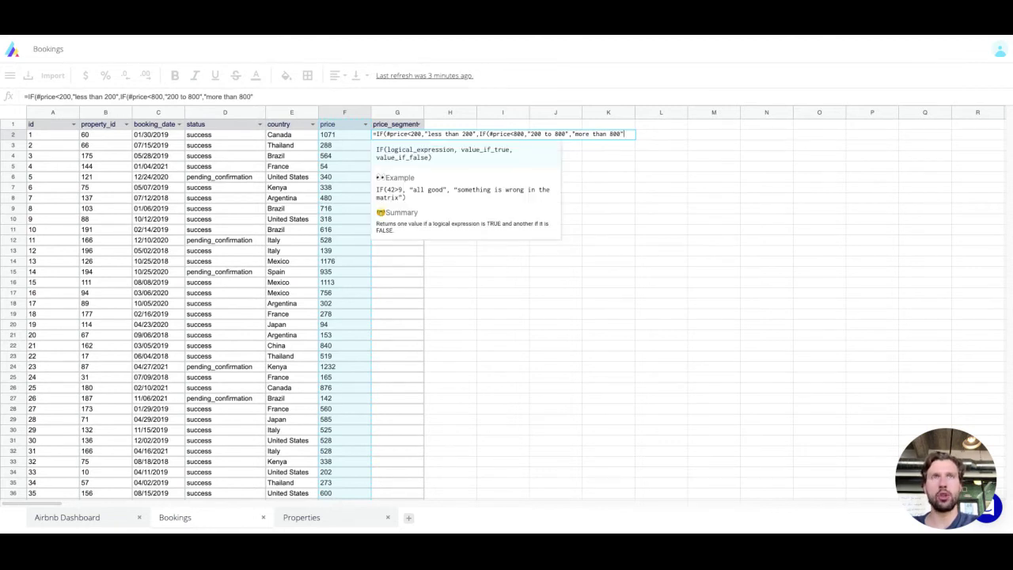
text()))
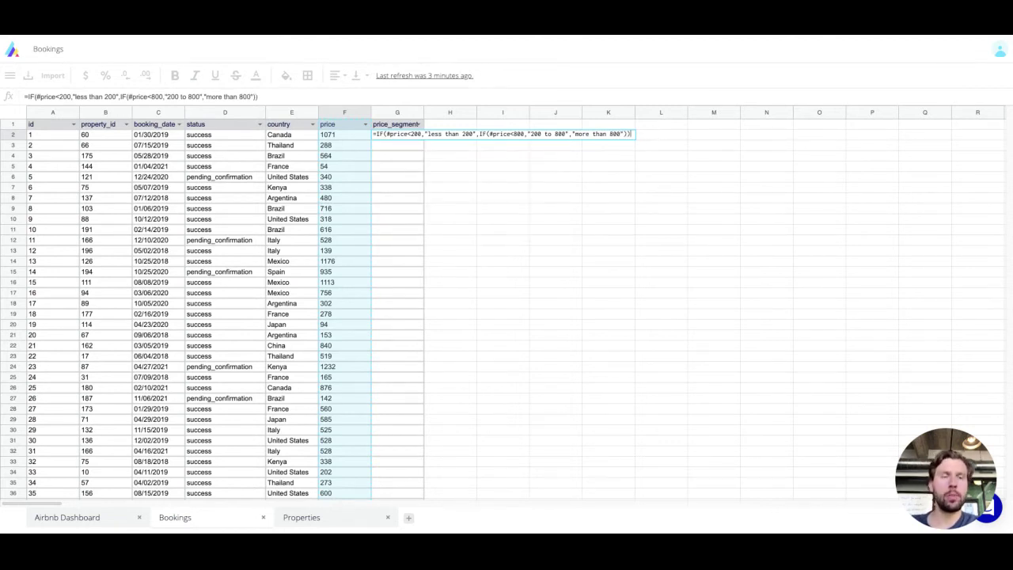
key(Return)
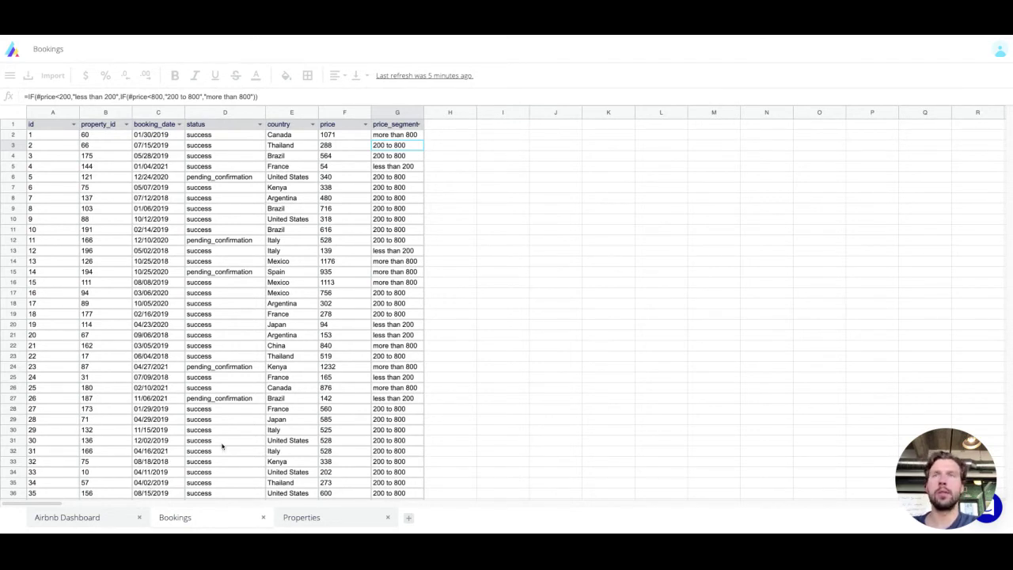
- Start a COUNTIFS formula in D5 of the Airbnb Dashboard sheet with Bookings!#status matching "success" as the first criterion
click(99, 526)
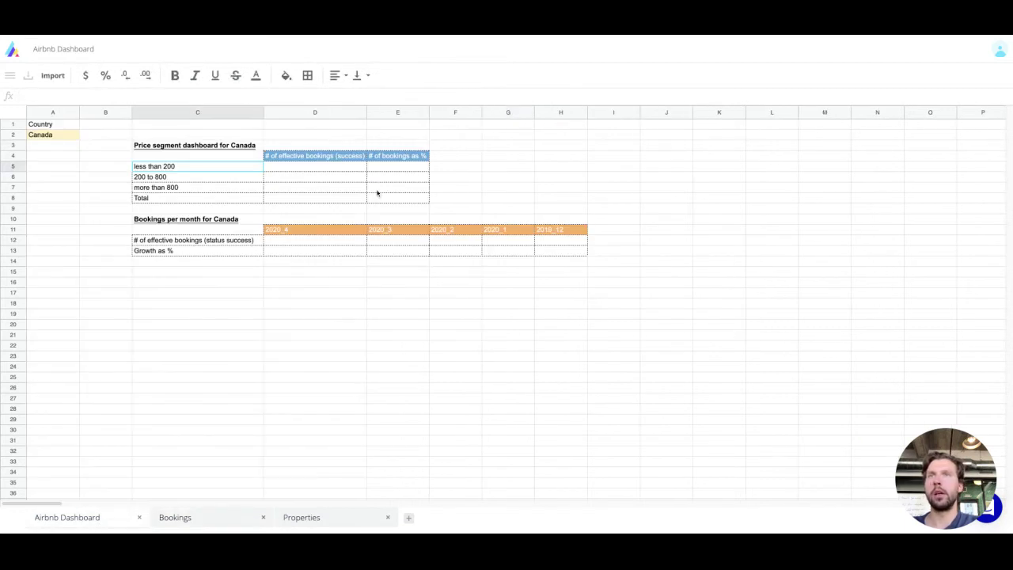
click(354, 170)
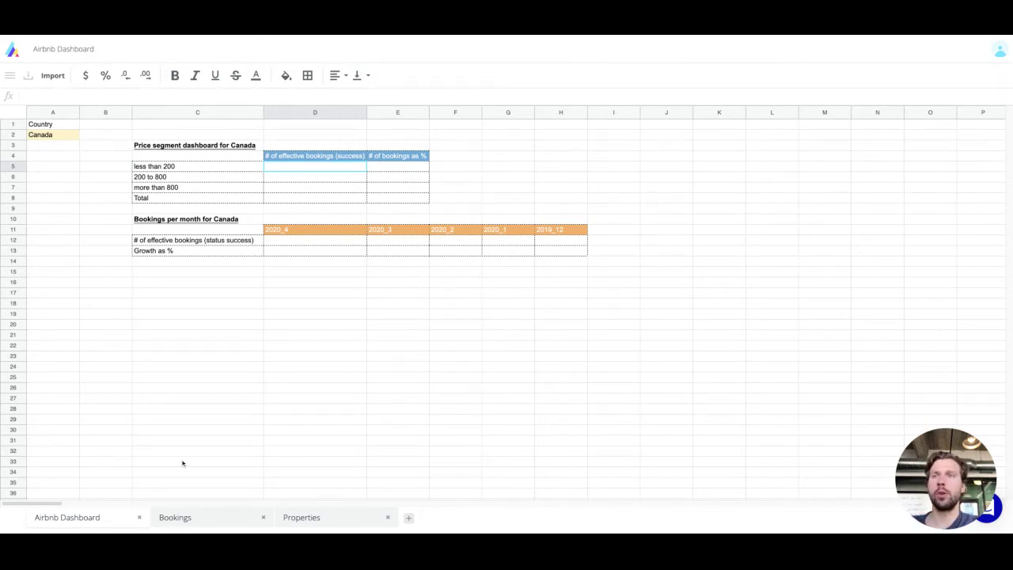
click(194, 519)
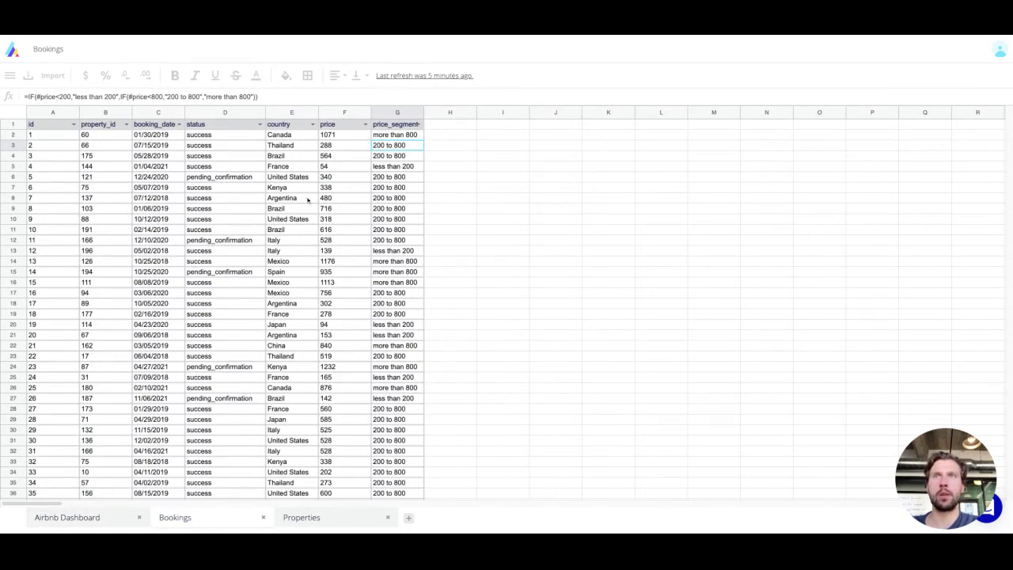
click(88, 519)
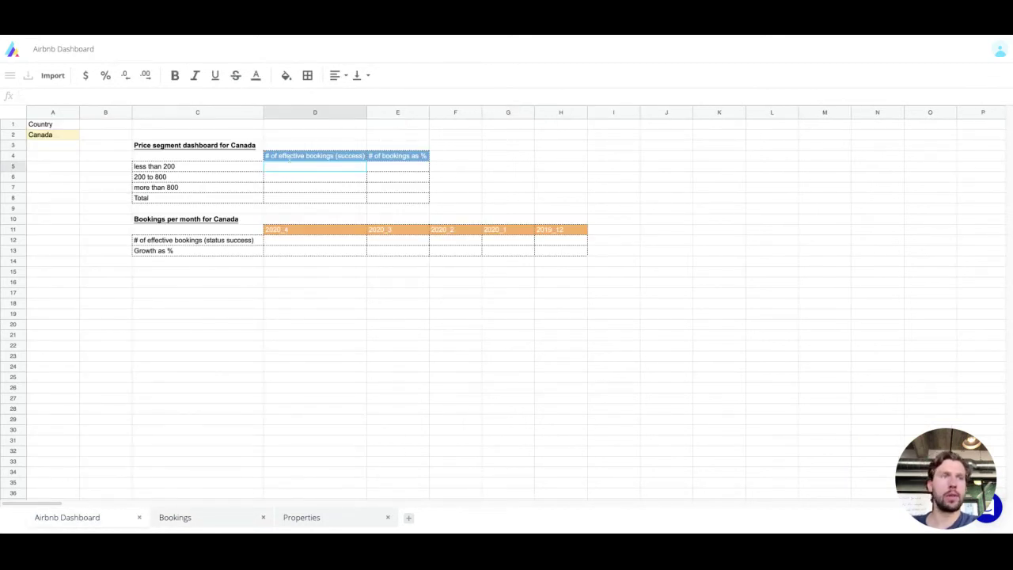
text(=countifs)
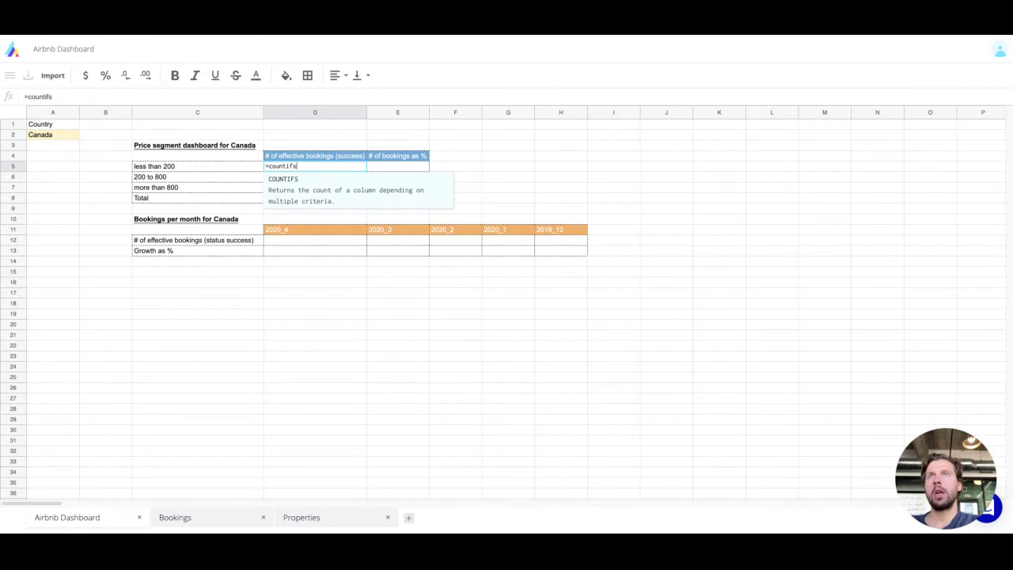
key(Tab)
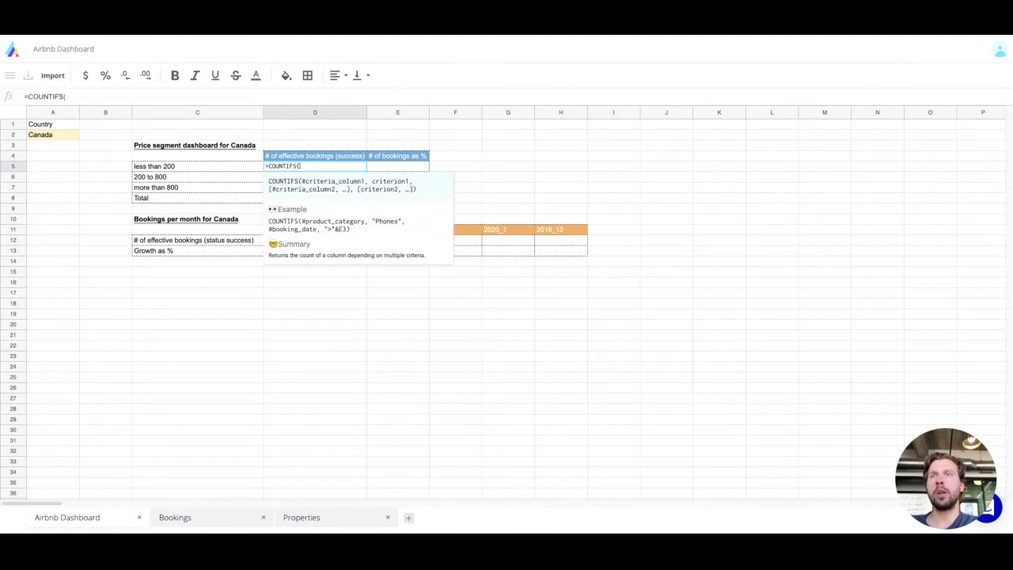
click(194, 517)
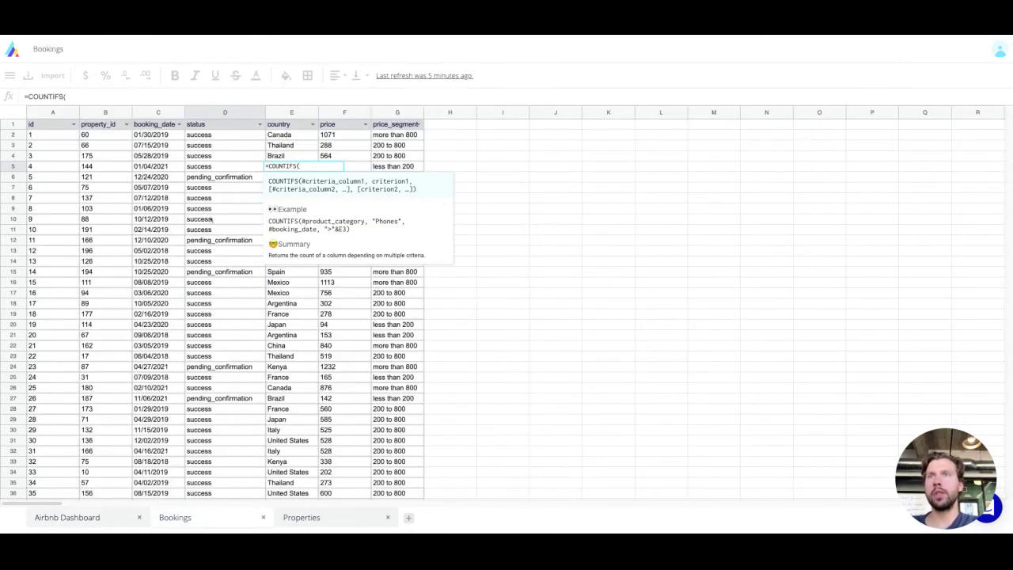
click(214, 156)
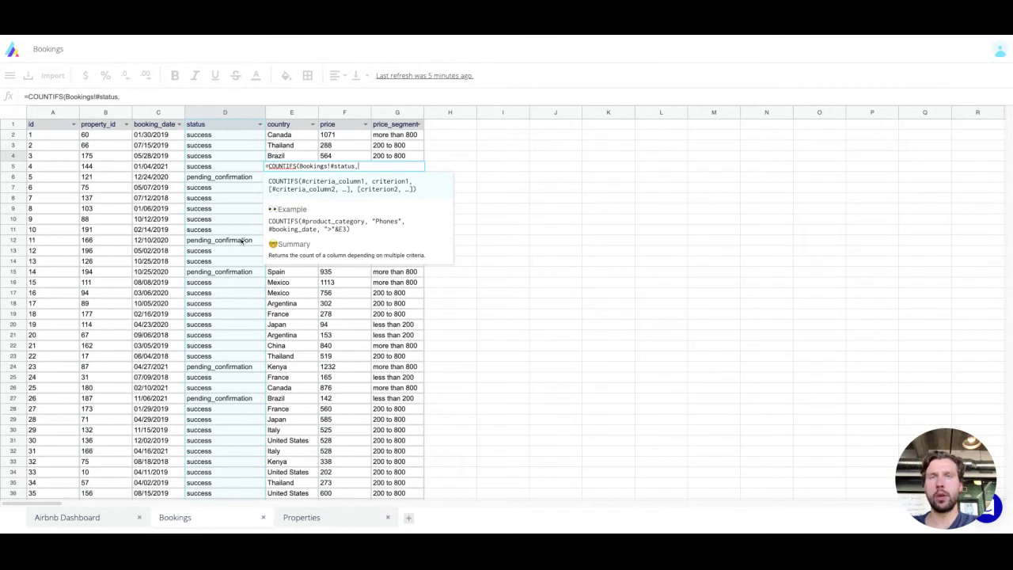
text(,"succe)
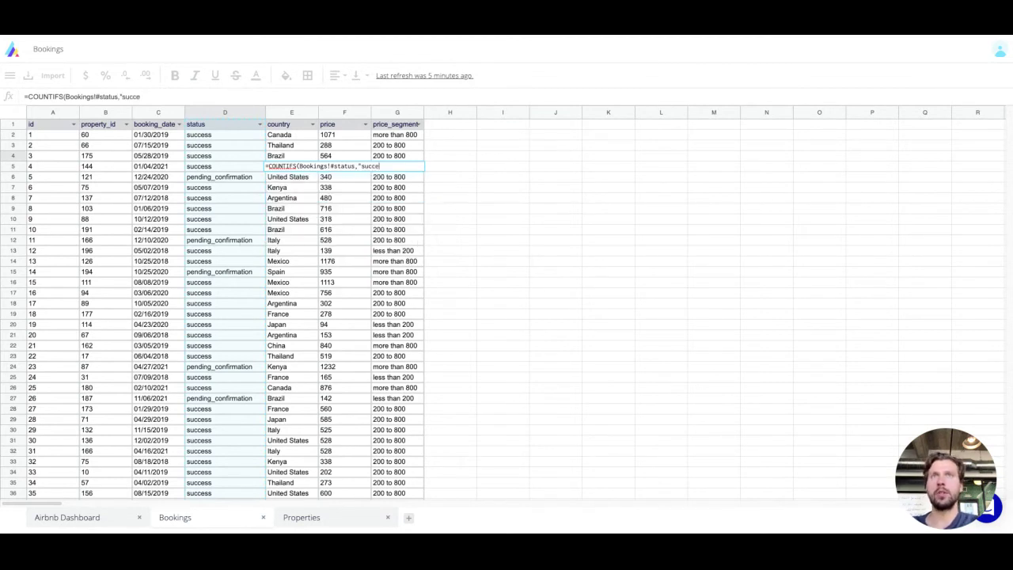
text(ss",)
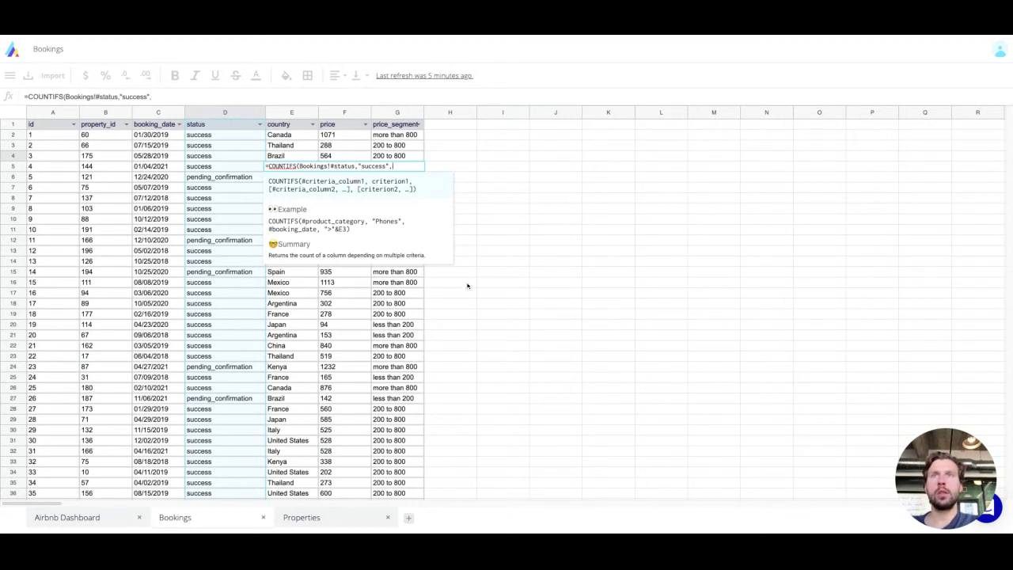
- Extend the COUNTIFS formula with Bookings!#price_segment matching C5 and Bookings!#country matching A2 of the Airbnb Dashboard sheet
click(402, 331)
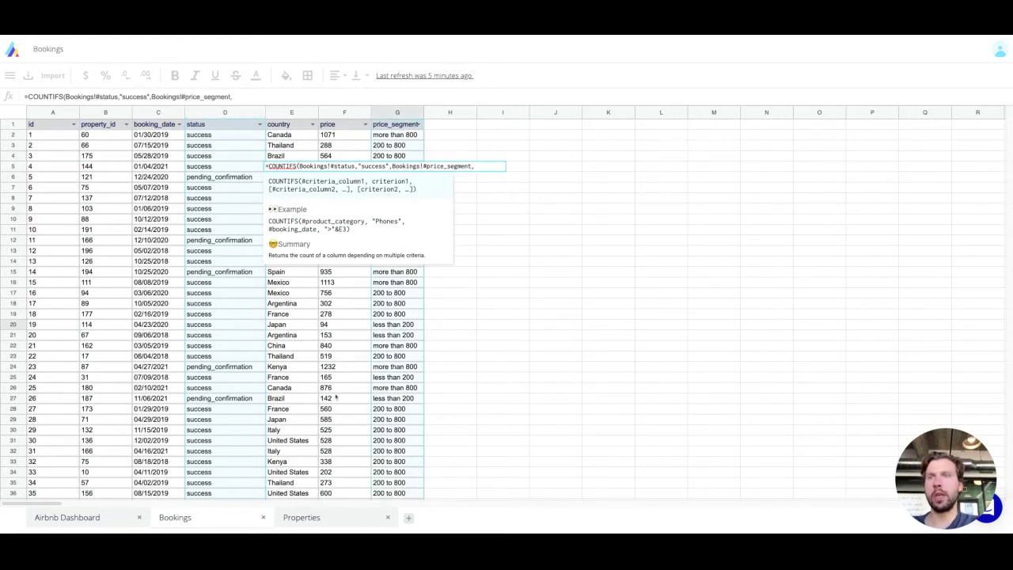
click(111, 518)
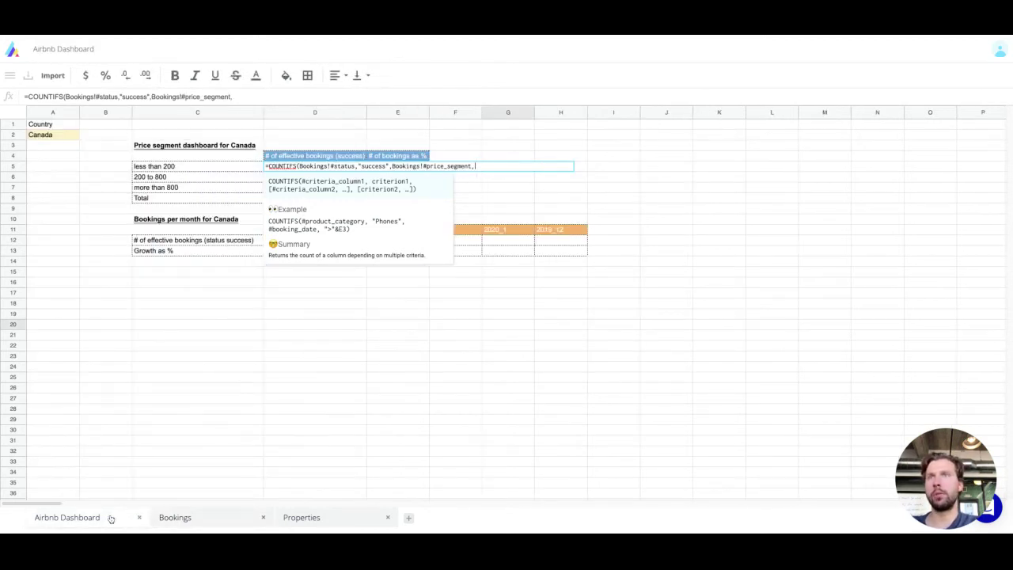
click(175, 169)
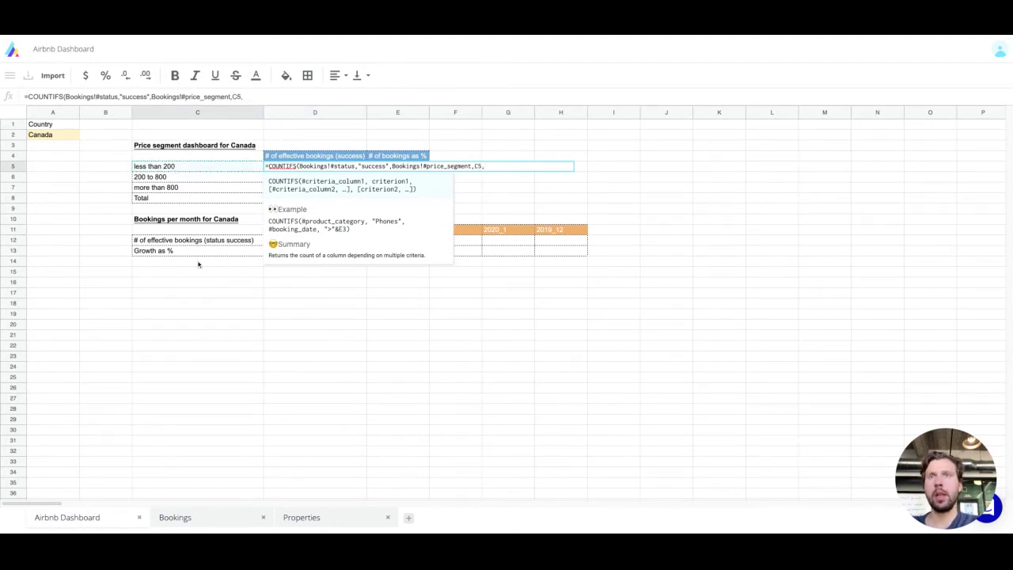
click(197, 522)
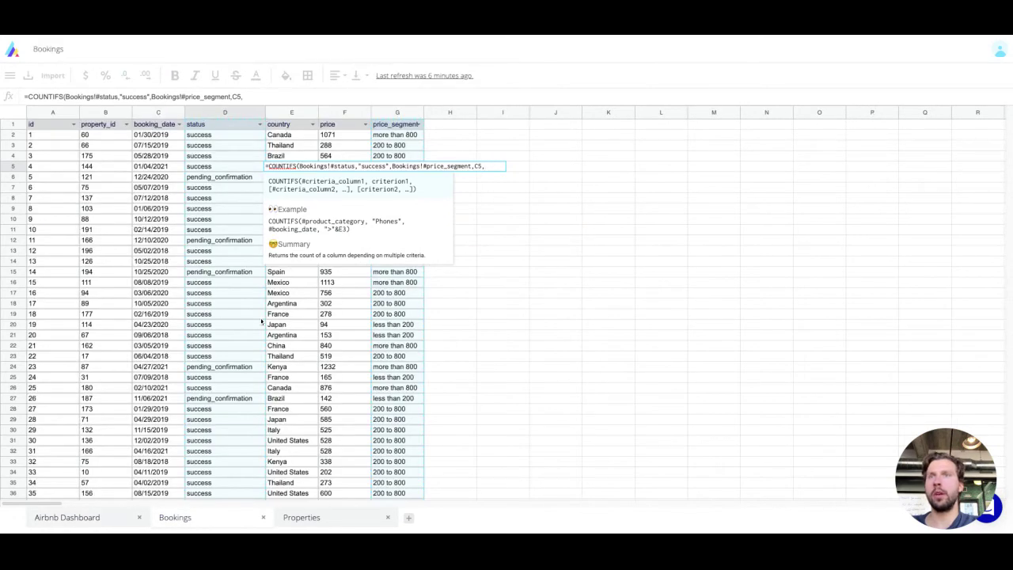
click(293, 317)
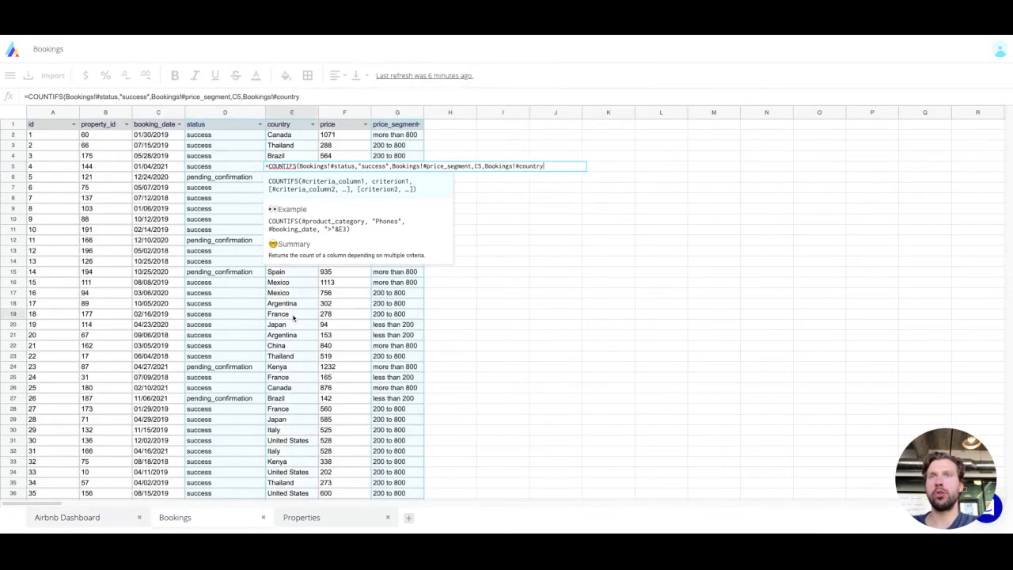
click(68, 519)
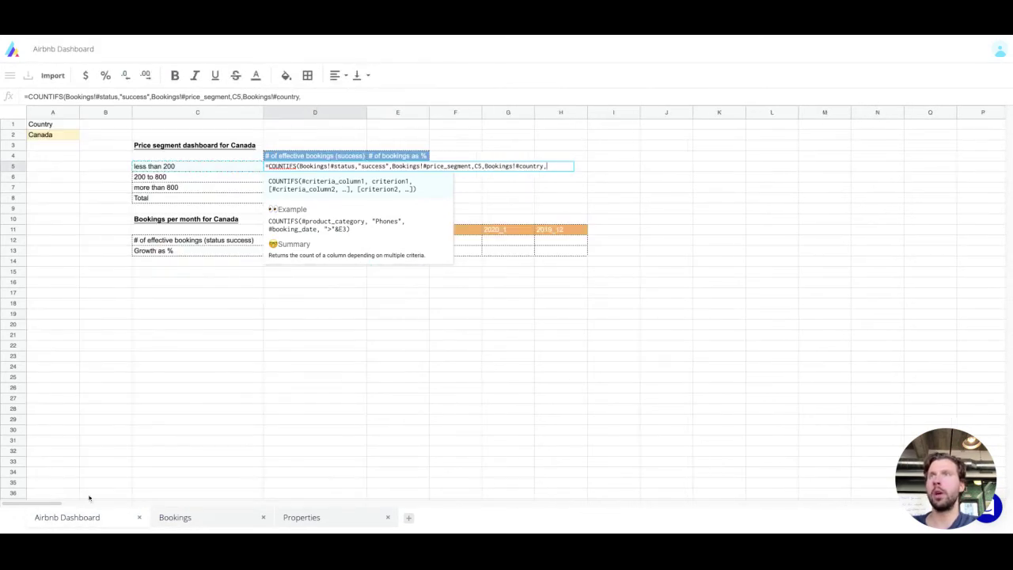
click(52, 136)
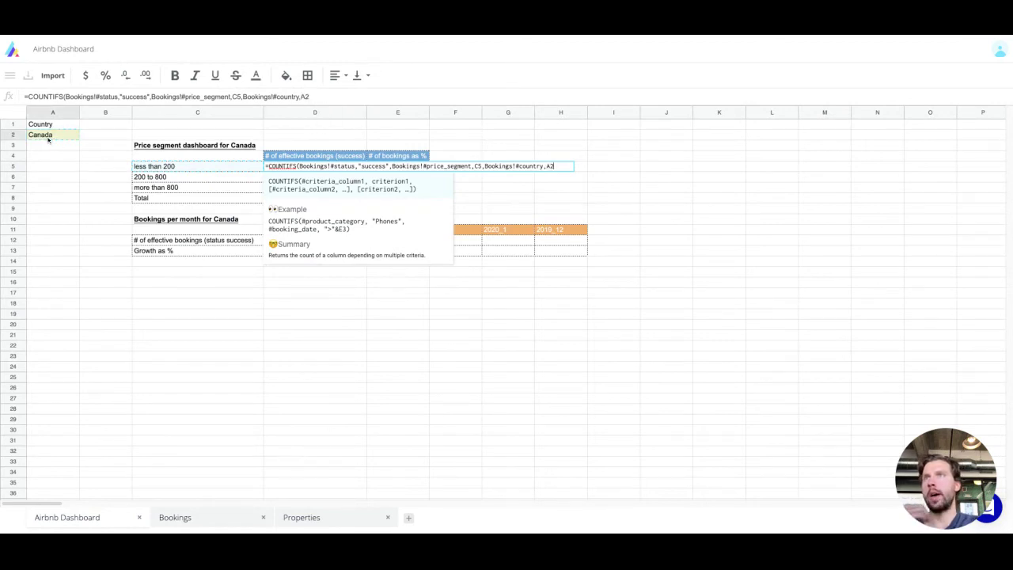
- Make the country criterion the absolute reference $A$2, then close and enter the COUNTIFS formula in D5
click(328, 97)
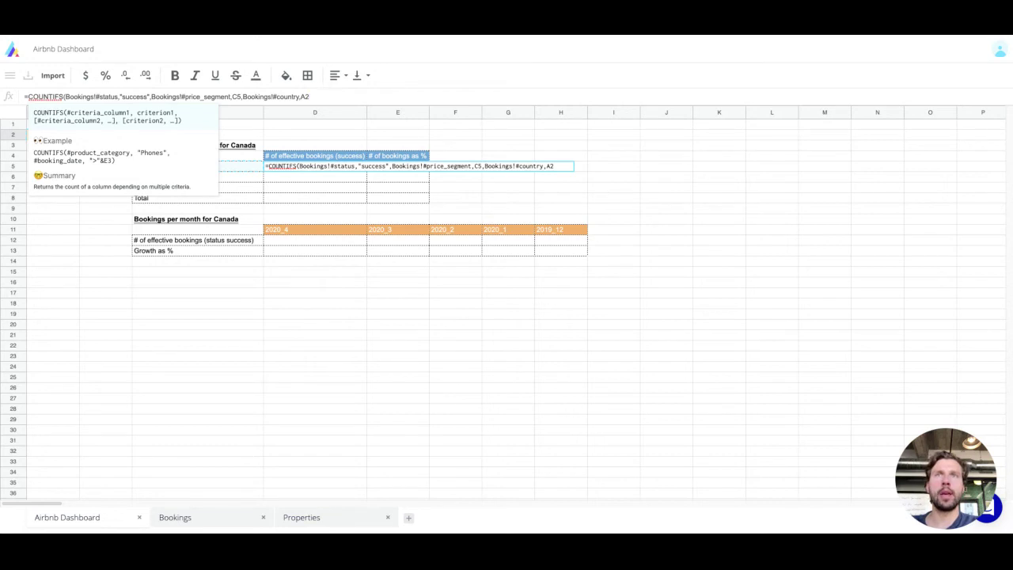
key(BackSpace)
key(BackSpace)
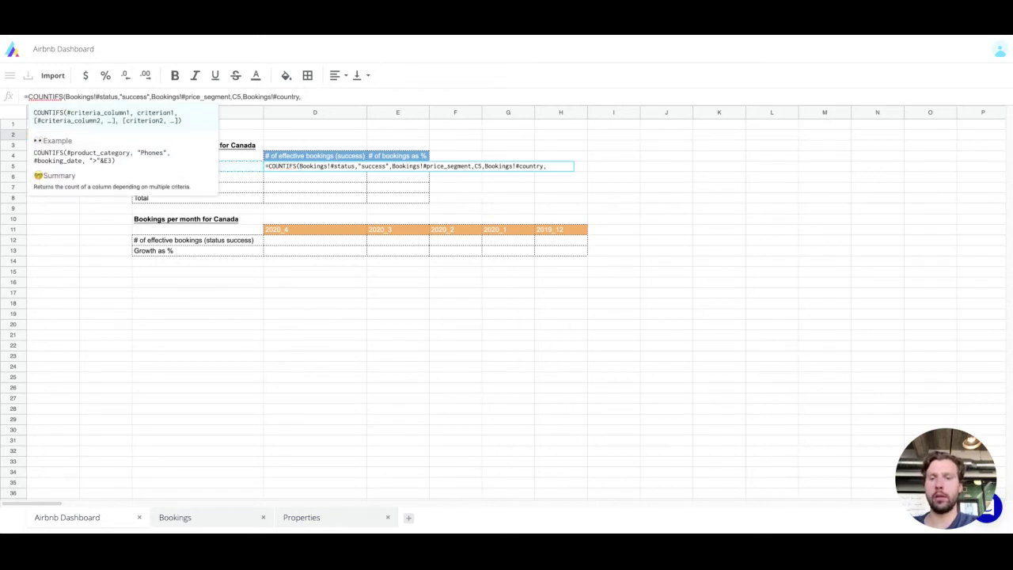
text($A$)
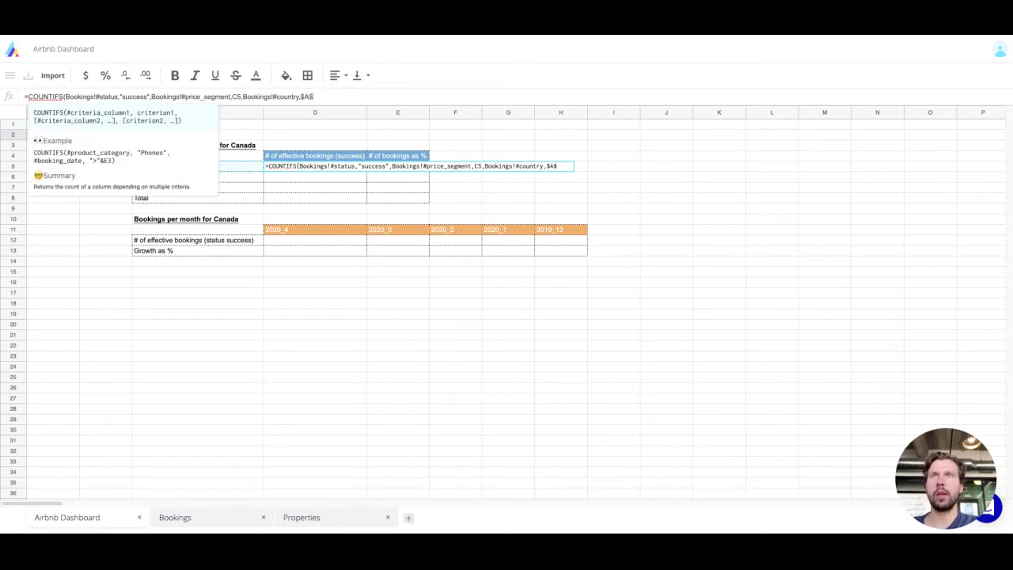
text(2))
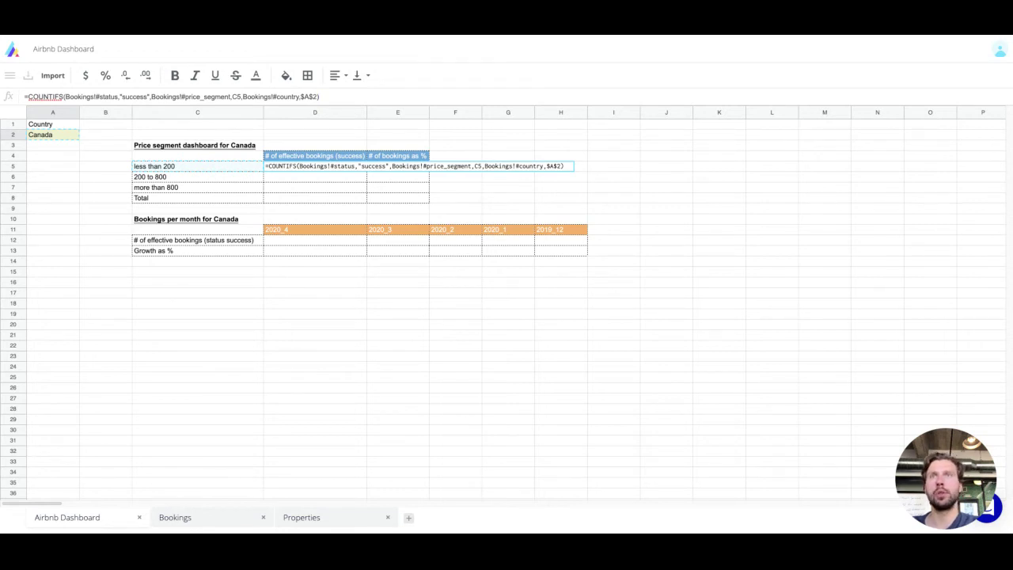
key(Return)
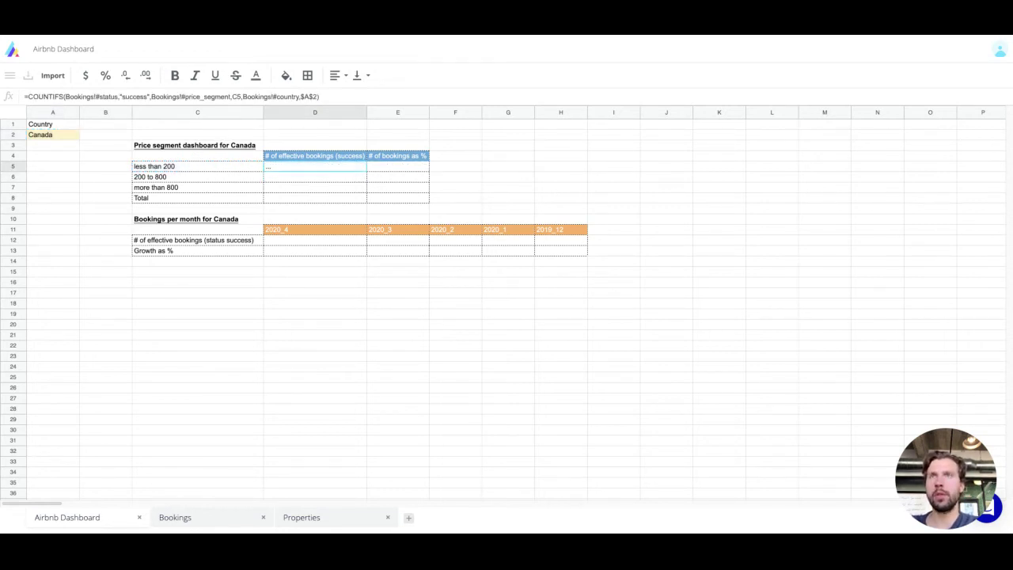
- Copy the D5 COUNTIFS formula down to D7 for the 200 to 800 and more than 800 segments
key(shift+Down)
key(shift+Down)
click(197, 187)
- Total the effective bookings in D8 with a SUM formula over D7:D5
click(314, 197)
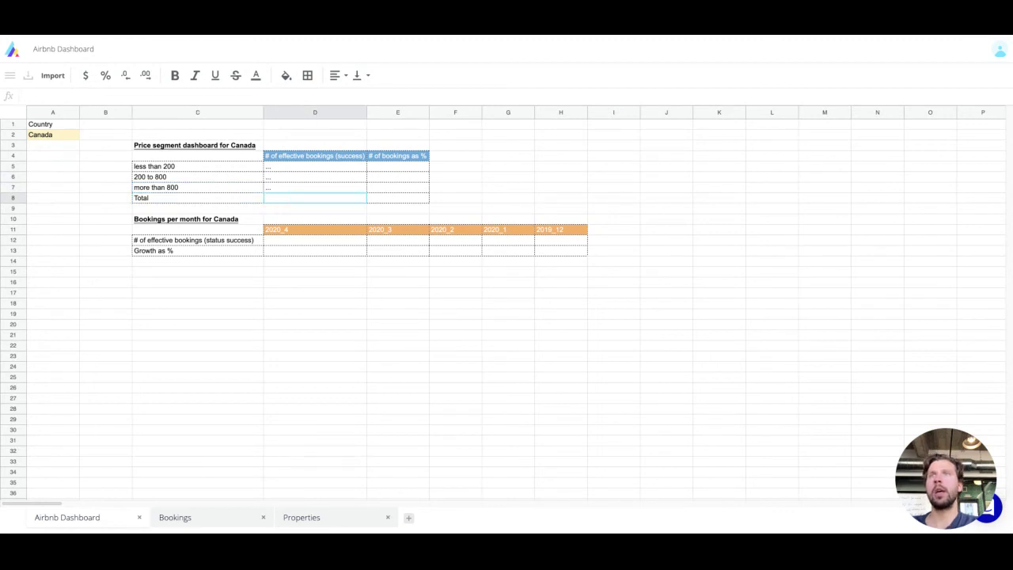
text(=SUM()
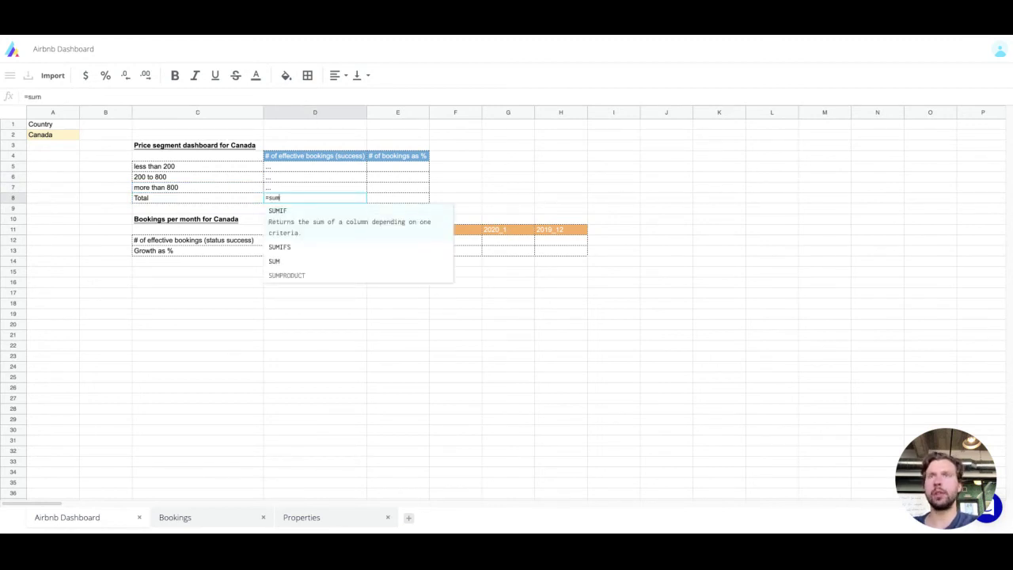
click(314, 187)
key(shift+Up)
key(shift+Up)
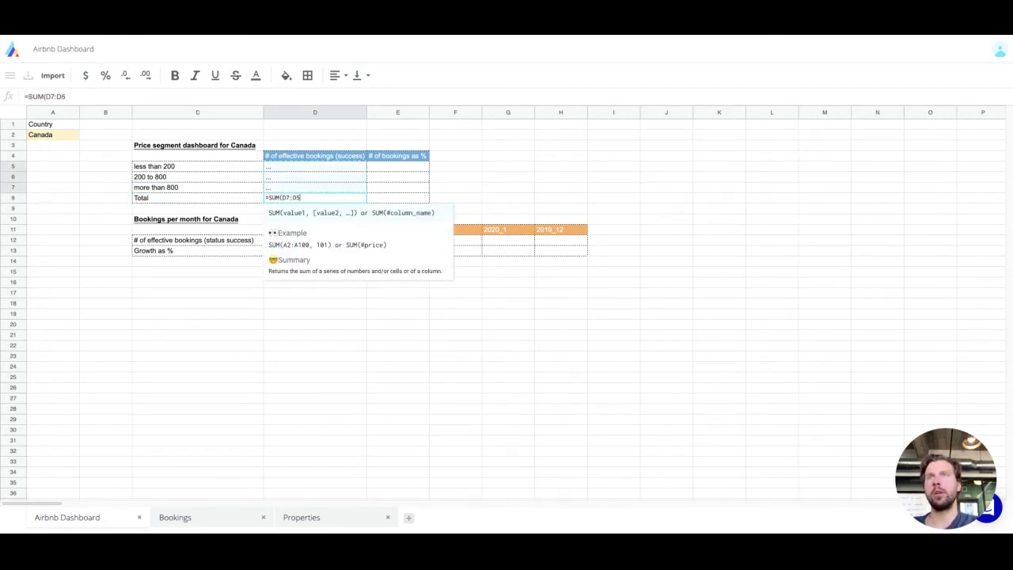
key(Return)
- Make the Total row bold from C8 to E8
click(197, 197)
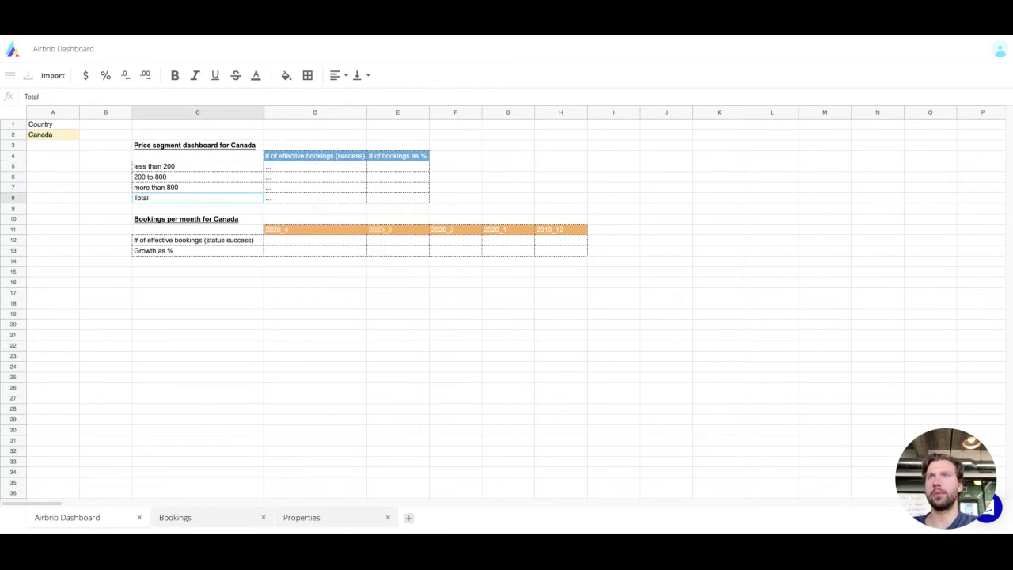
key(shift+Right)
key(shift+Right)
key(ctrl+b)
key(Right)
key(Right)
key(Right)
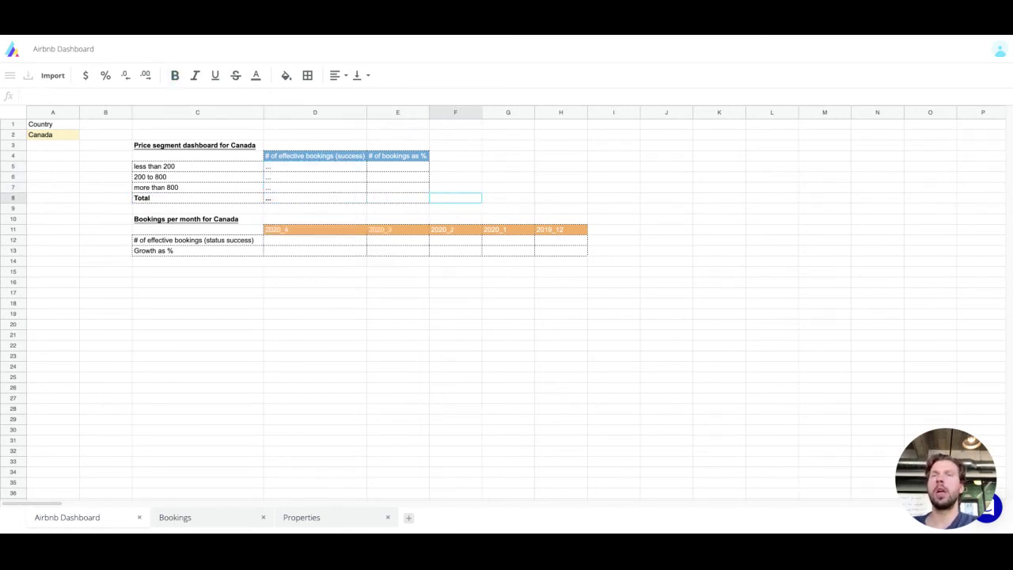
- Enter the formula =D5/$D$8 in E5 to calculate the share of bookings for the less than 200 segment
key(Left)
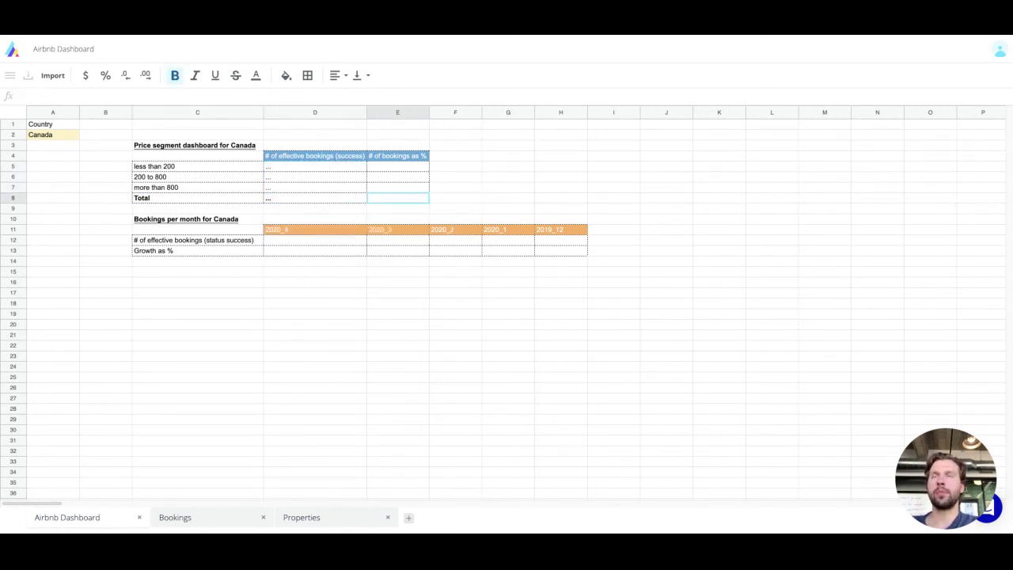
key(Up)
key(Up)
key(Up)
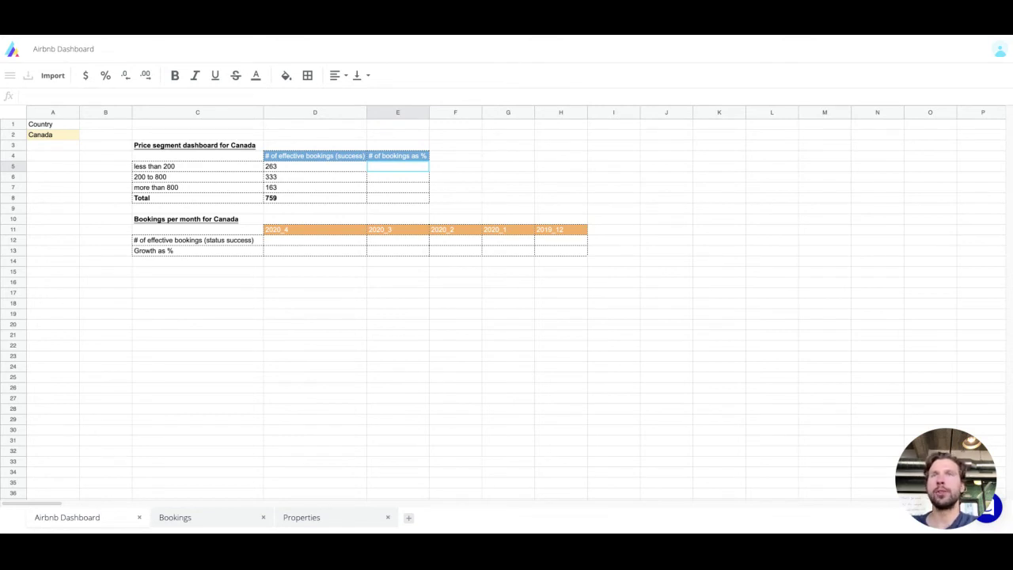
text(=)
key(Left)
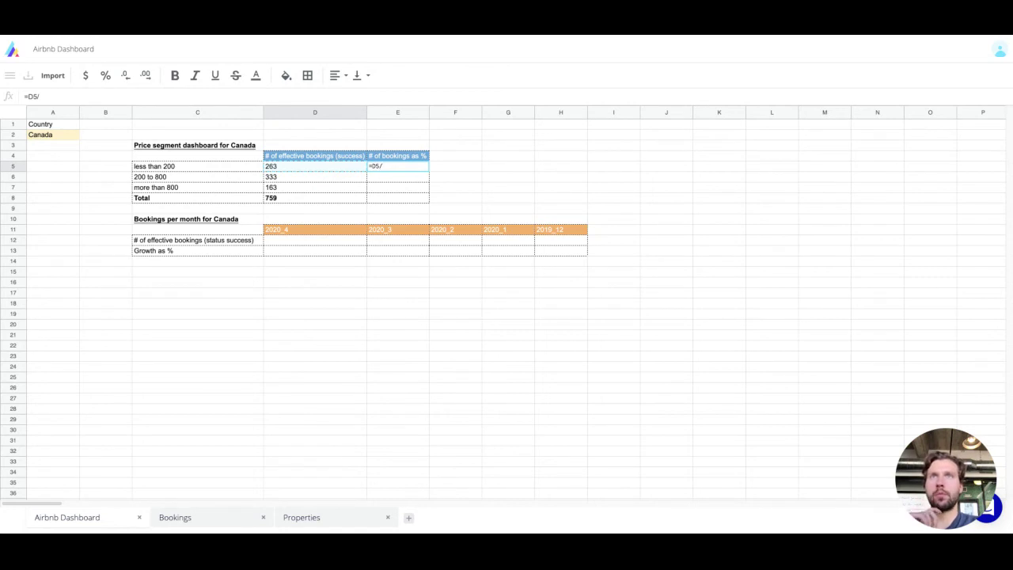
text(/)
key(Down)
key(Down)
key(Down)
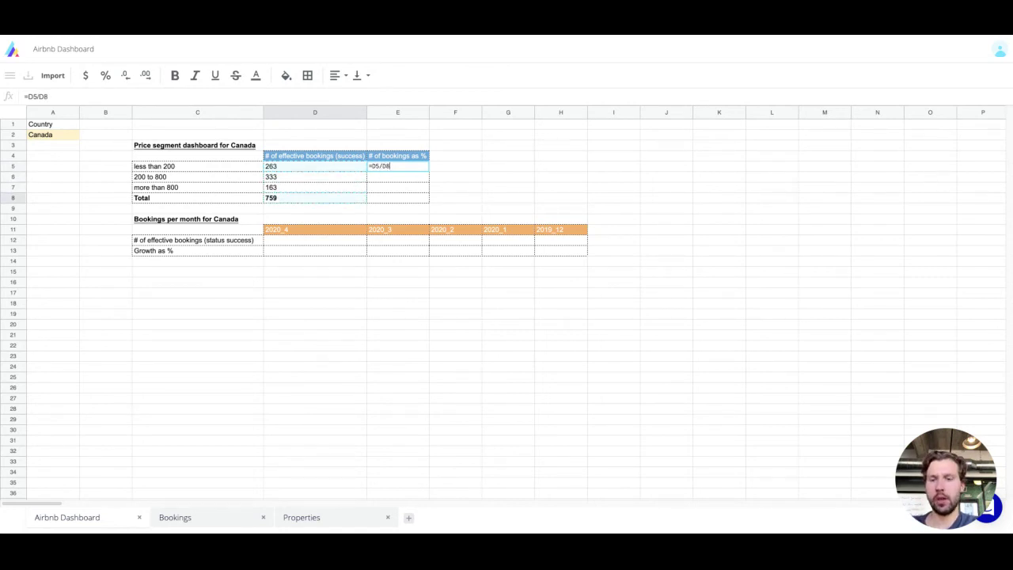
key(F4)
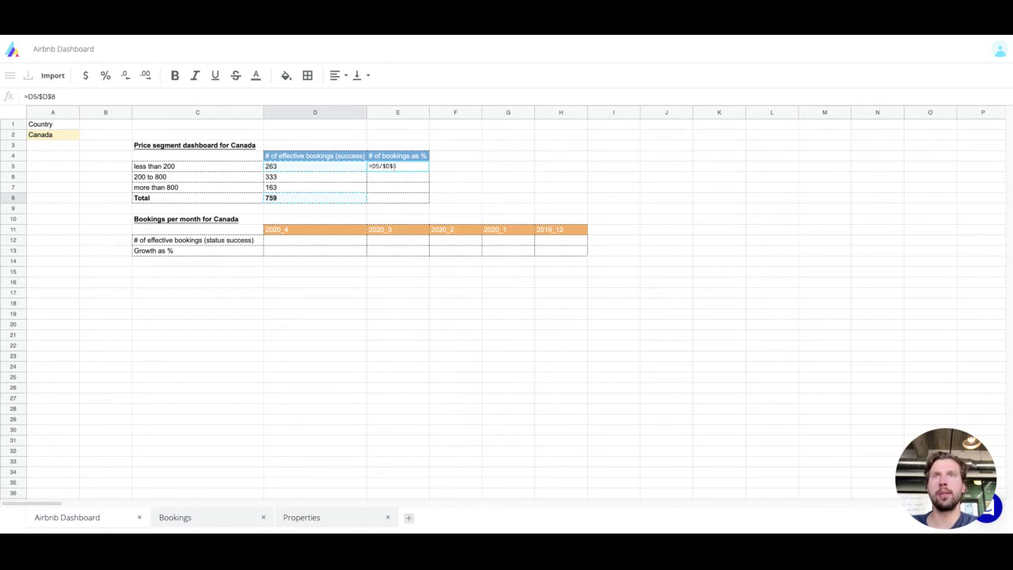
key(Return)
- Fill the percentage share formula from E5 down to E8
key(shift+Down)
key(shift+Down)
key(shift+Down)
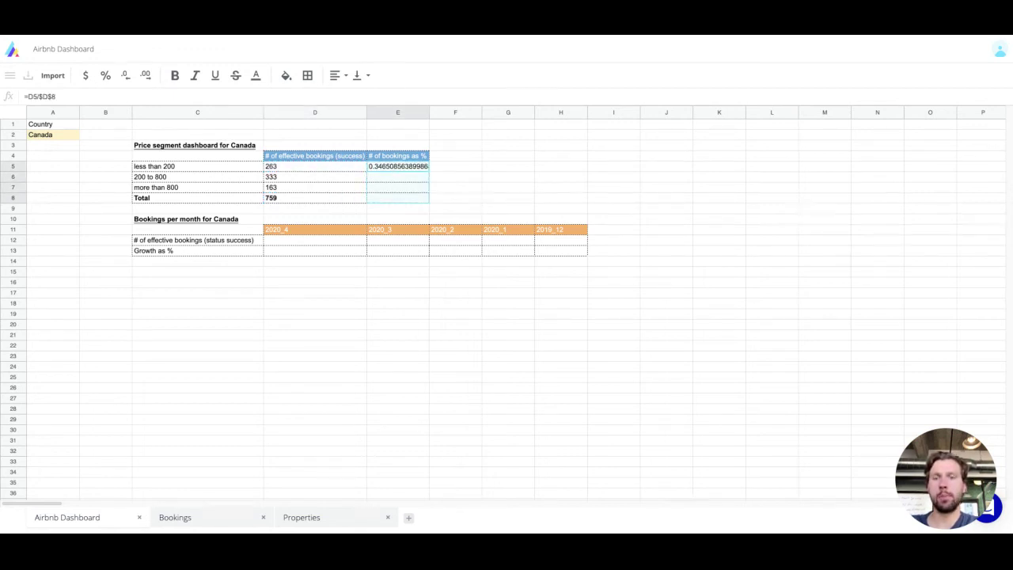
key(ctrl+d)
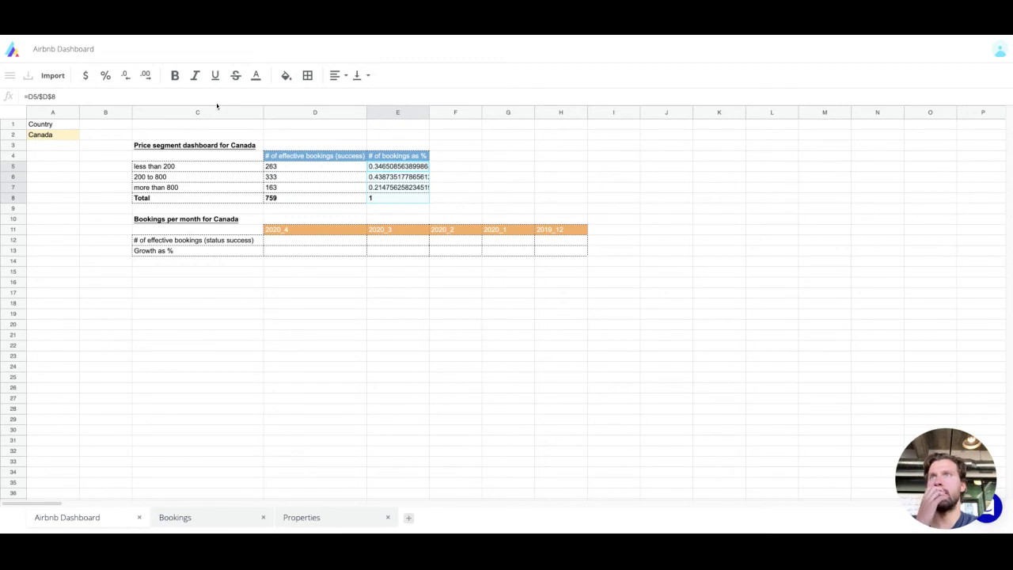
- Format E5:E8 as percentages with no decimal places
click(106, 77)
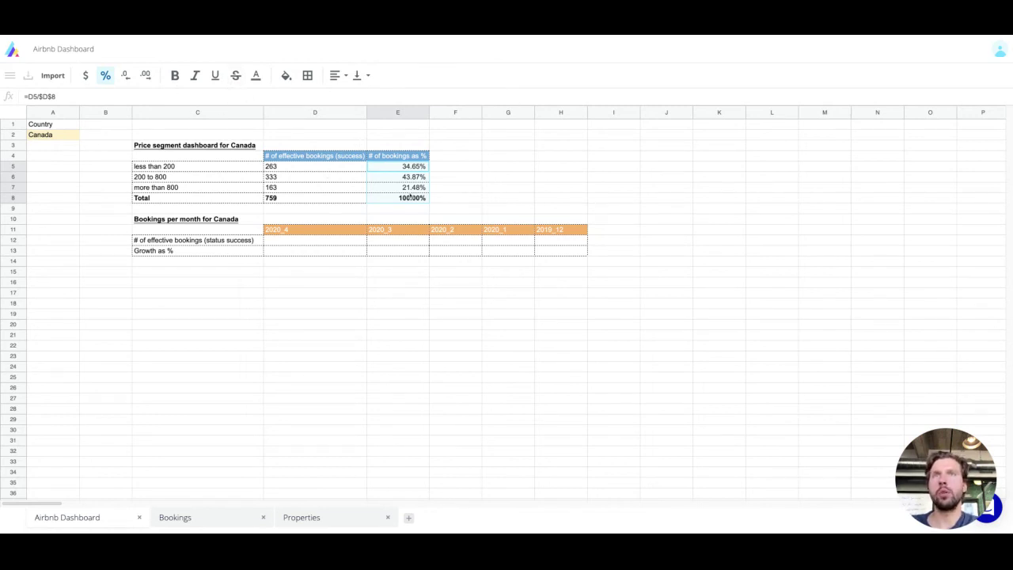
click(125, 75)
click(125, 75)
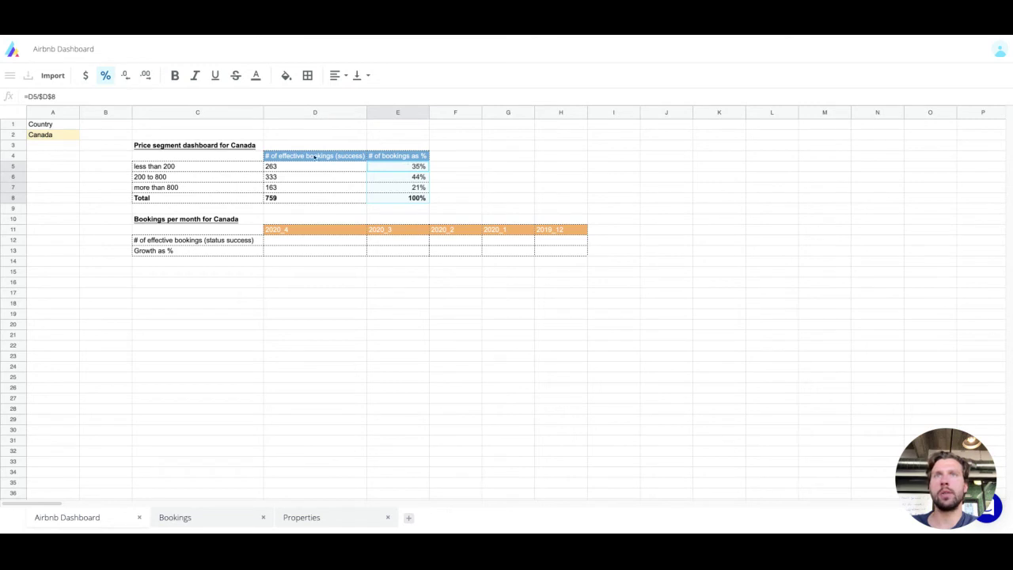
- Check the month labels in the Bookings per month table and add a month column header in H1 of the Bookings sheet
click(343, 251)
key(Up)
key(Left)
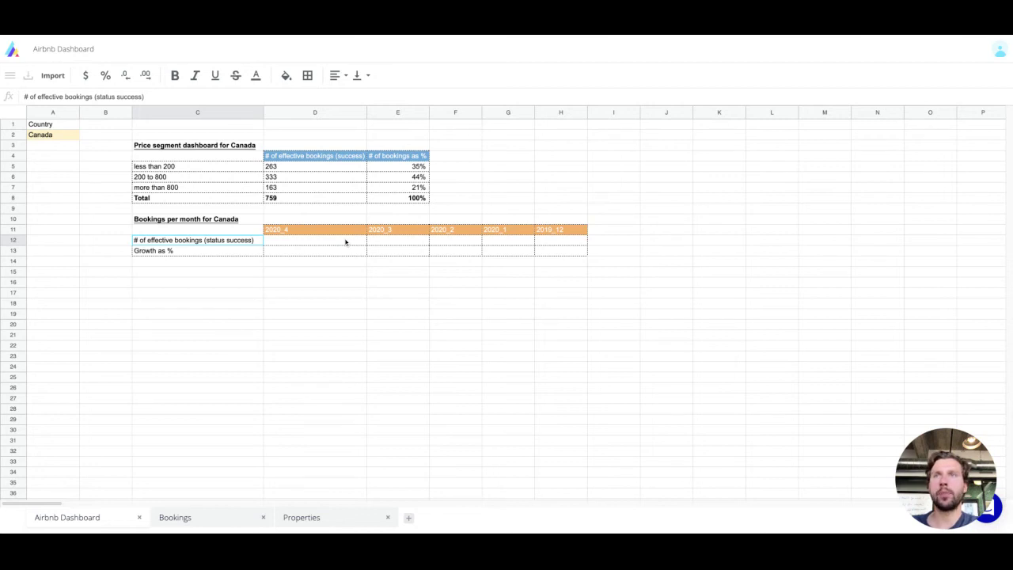
click(290, 234)
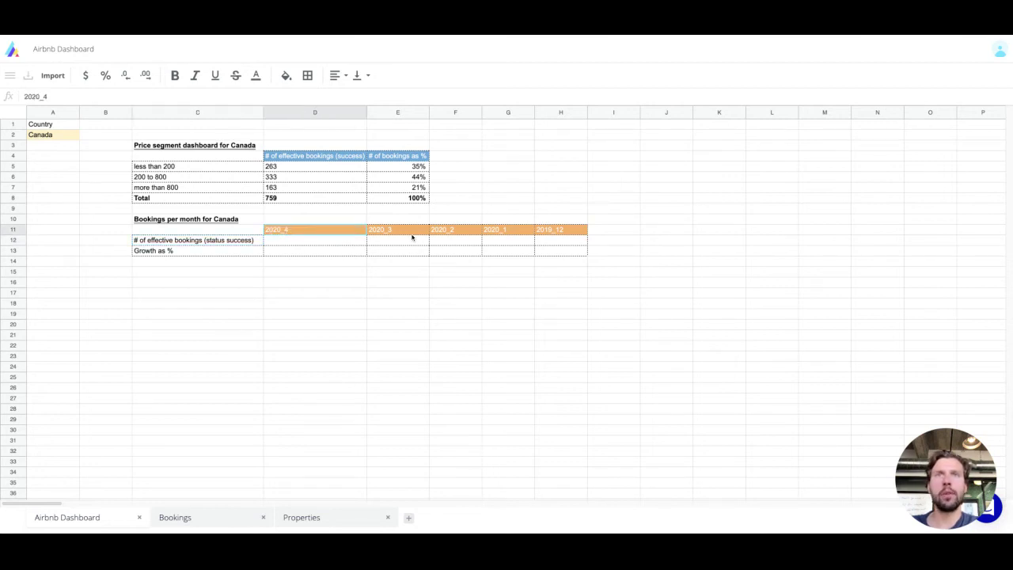
click(197, 519)
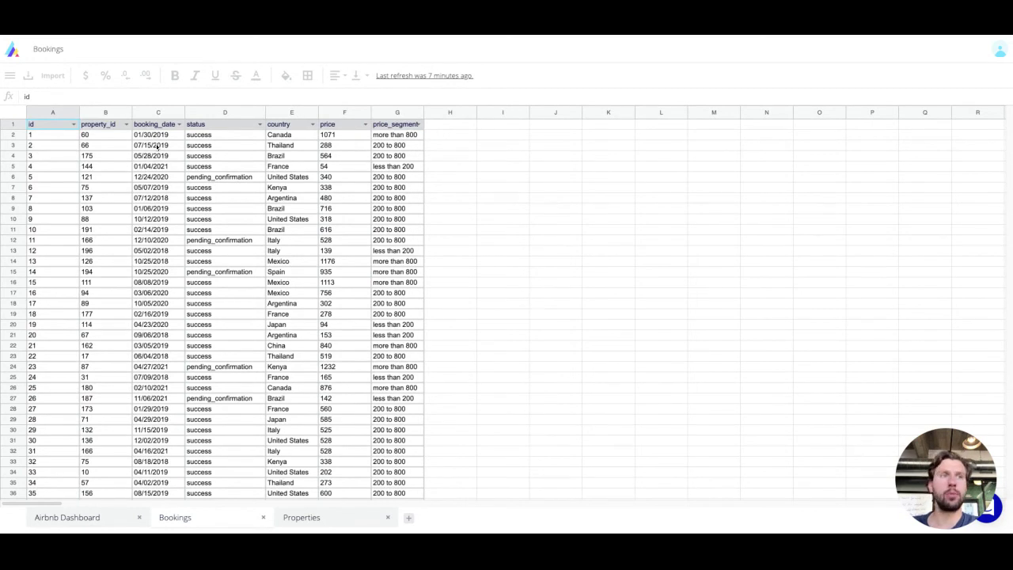
click(444, 128)
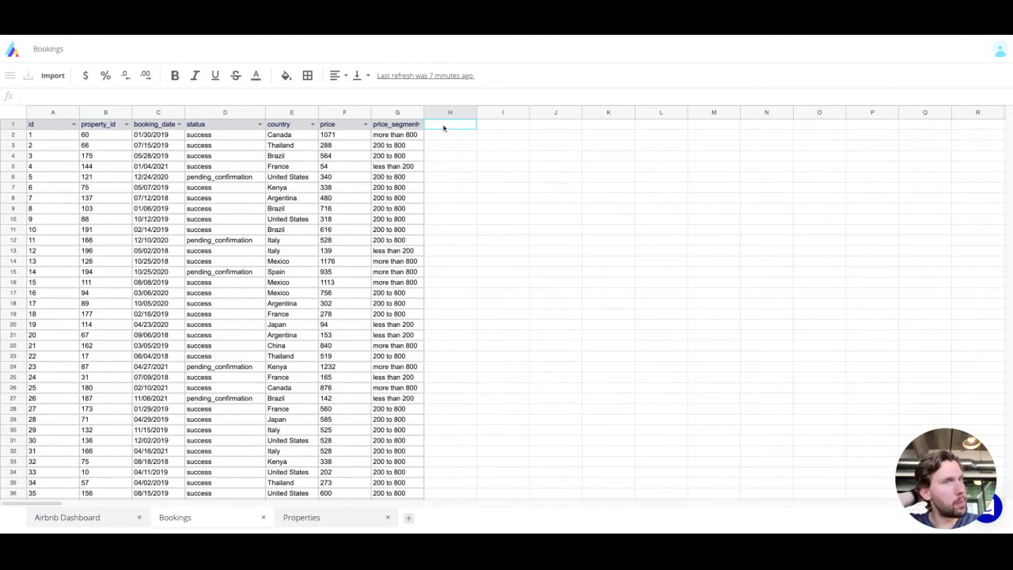
text(month)
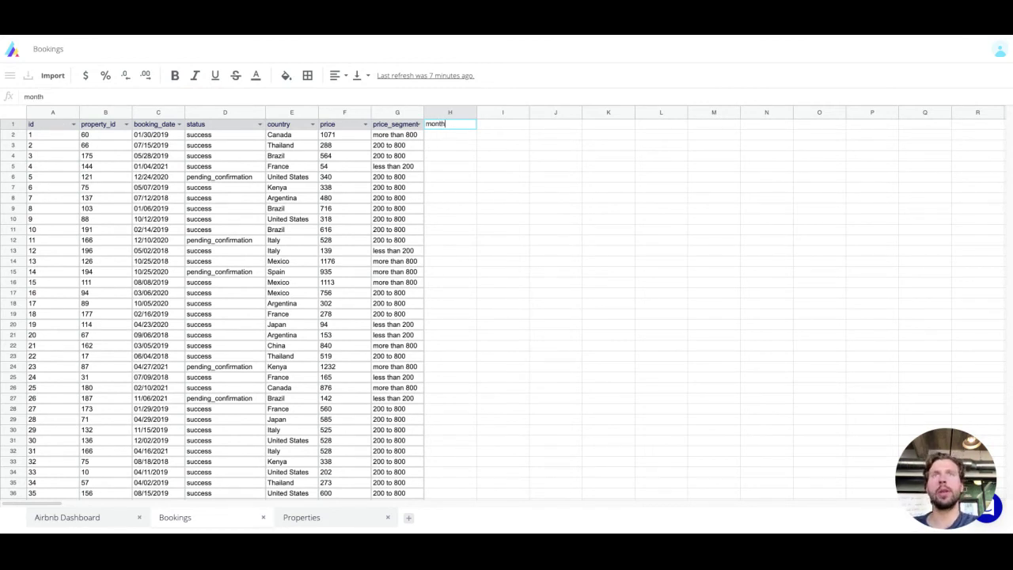
key(Return)
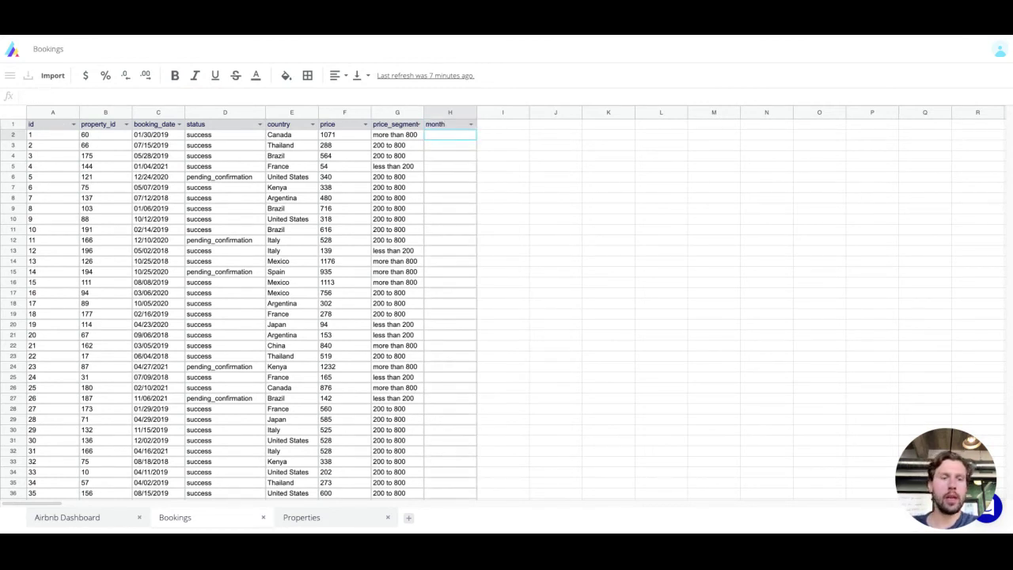
- Fill the month column of the Bookings sheet with =YEAR(#booking_date)&"_"&MONTH(#booking_date), matching the dashboard's month label format
click(57, 519)
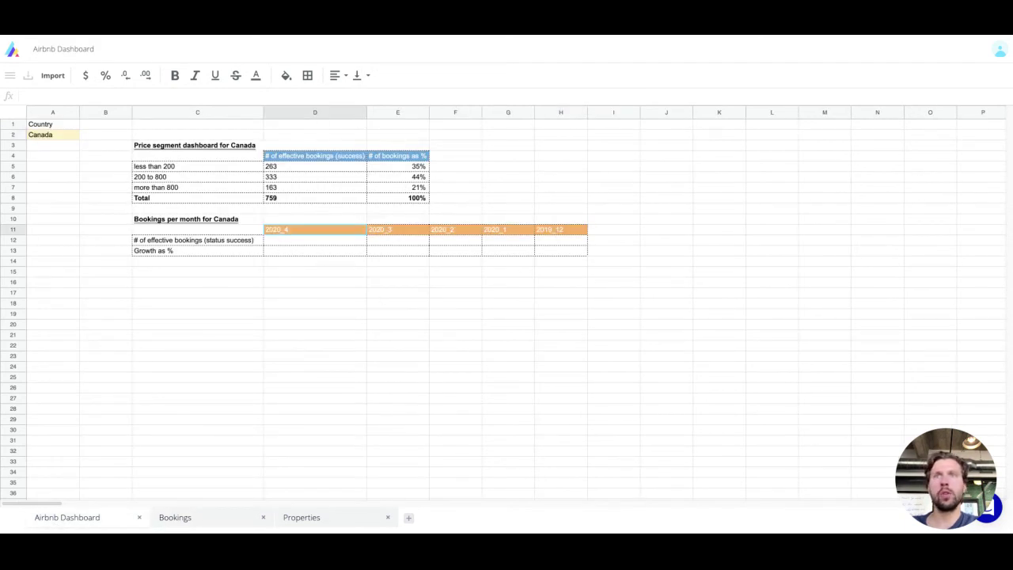
click(204, 519)
text(=YEAR()
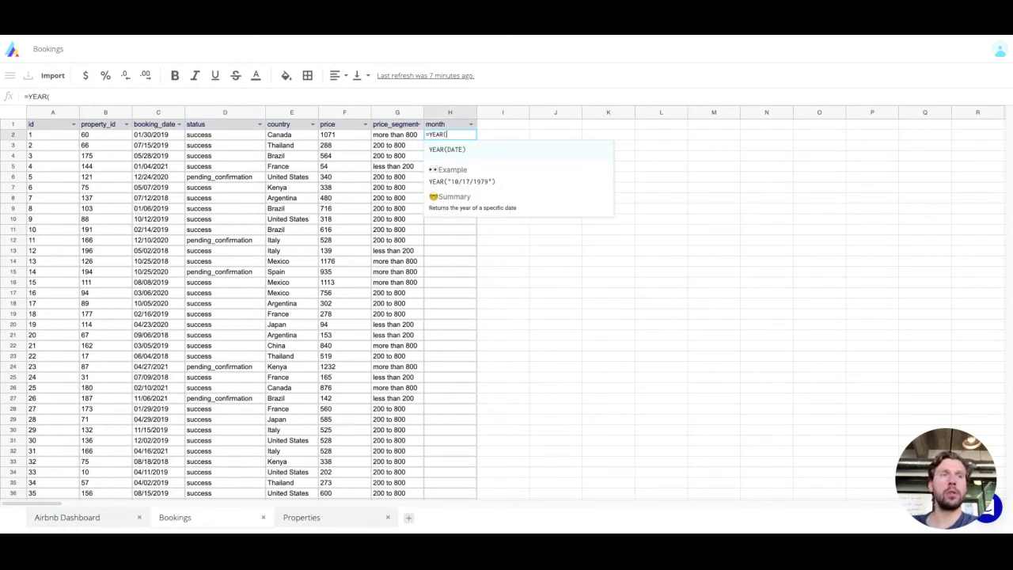
click(148, 150)
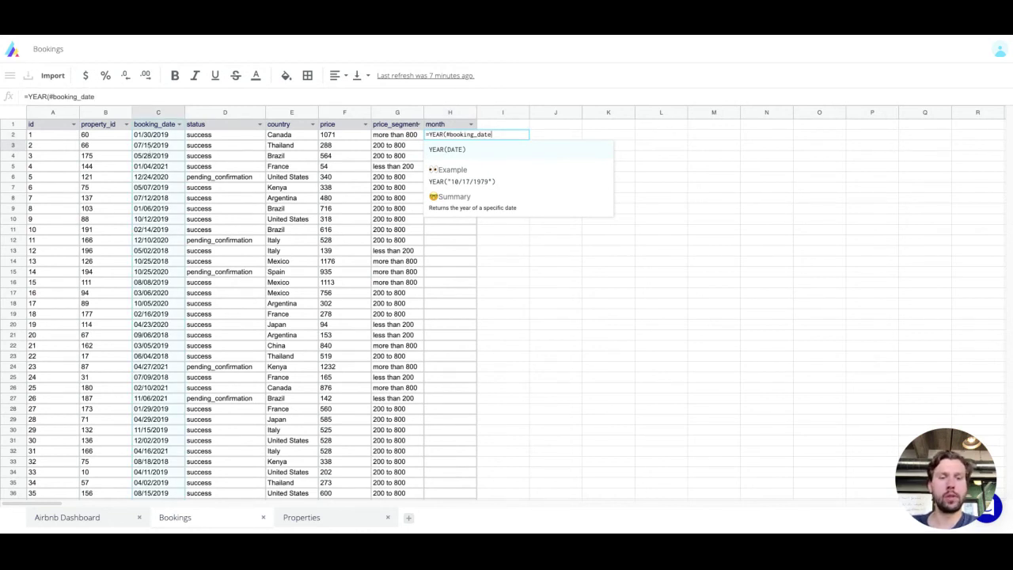
text()&)
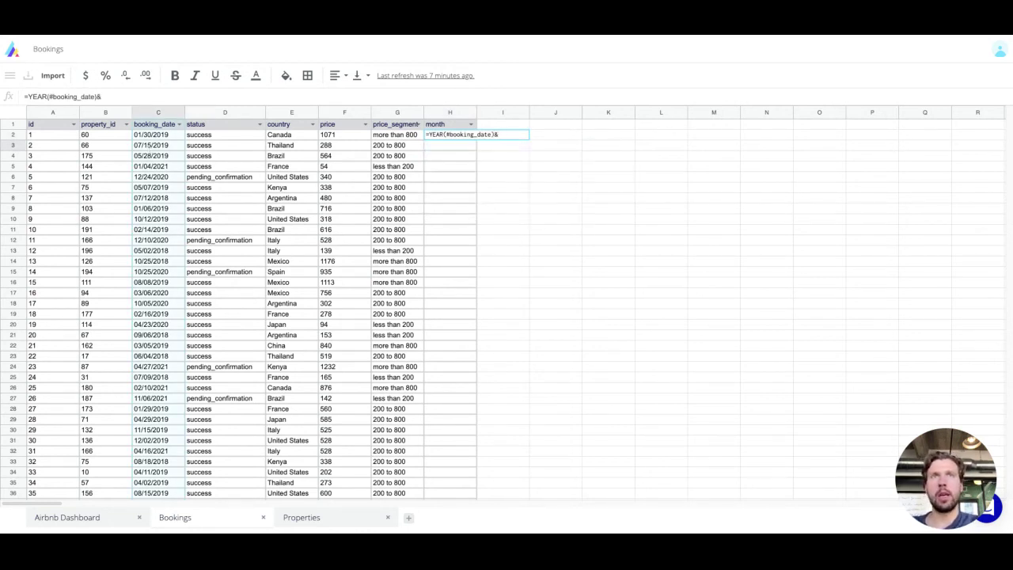
text("_")
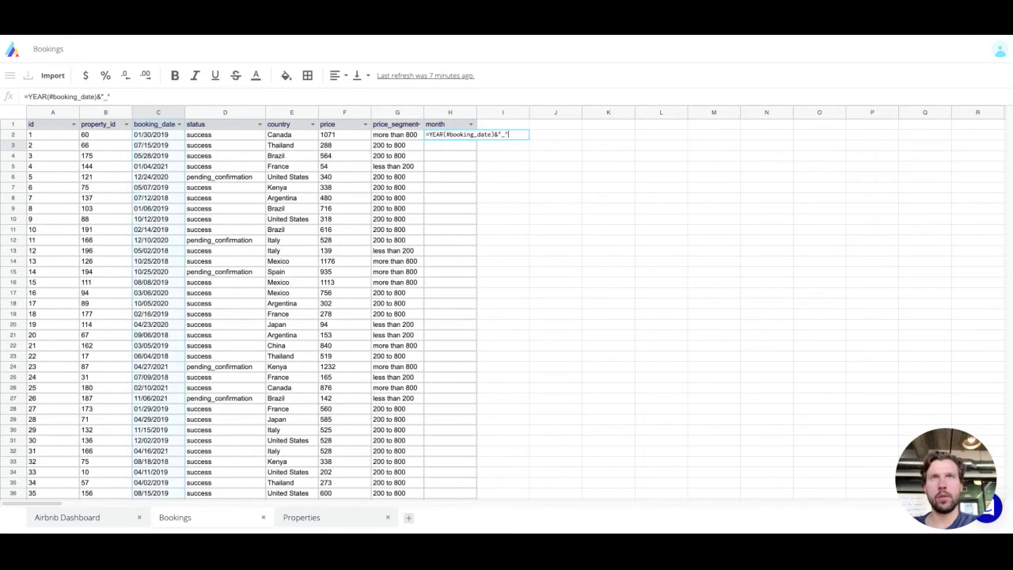
text(&mon)
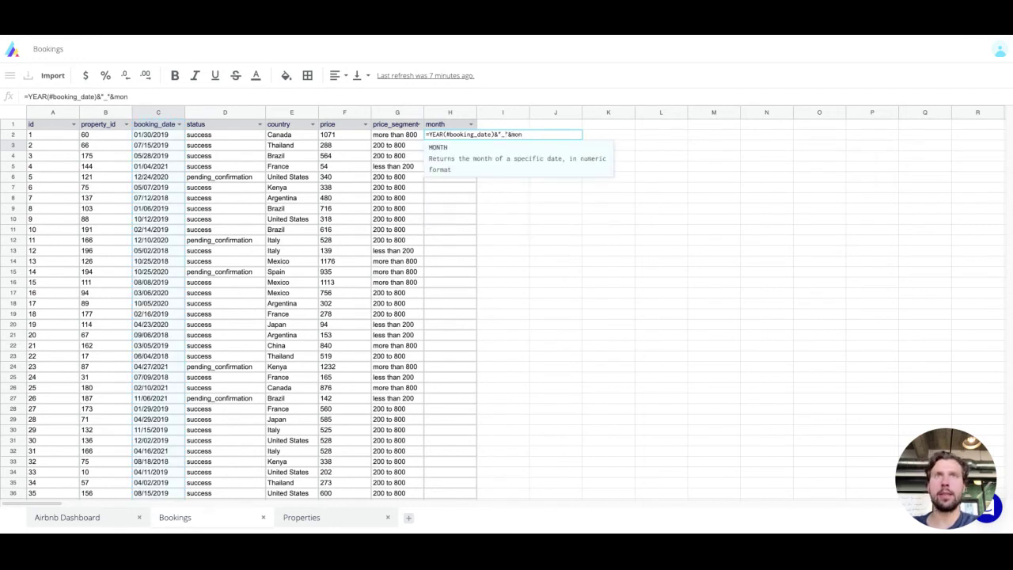
key(Tab)
text(#booking_date))
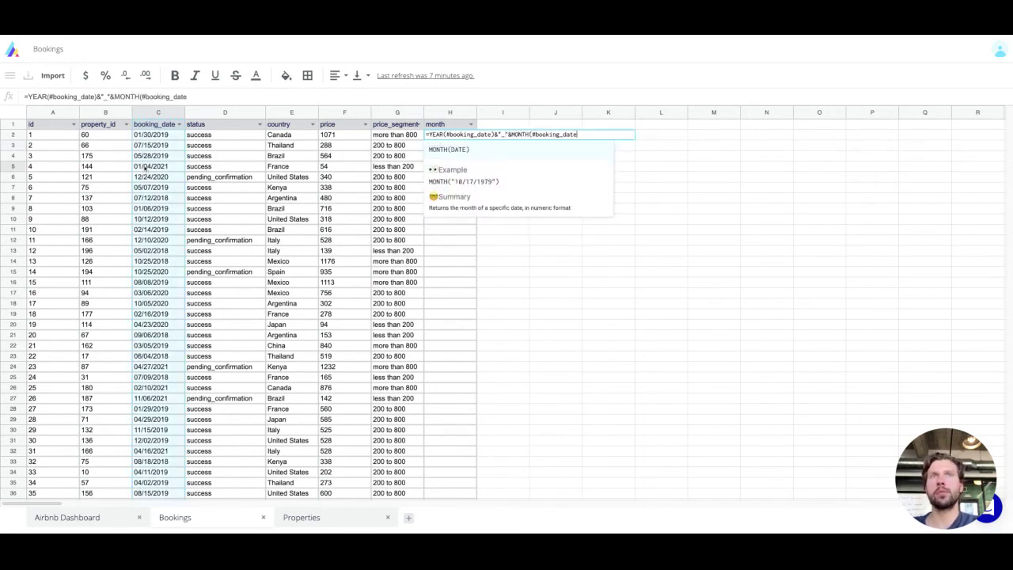
key(Return)
key(Up)
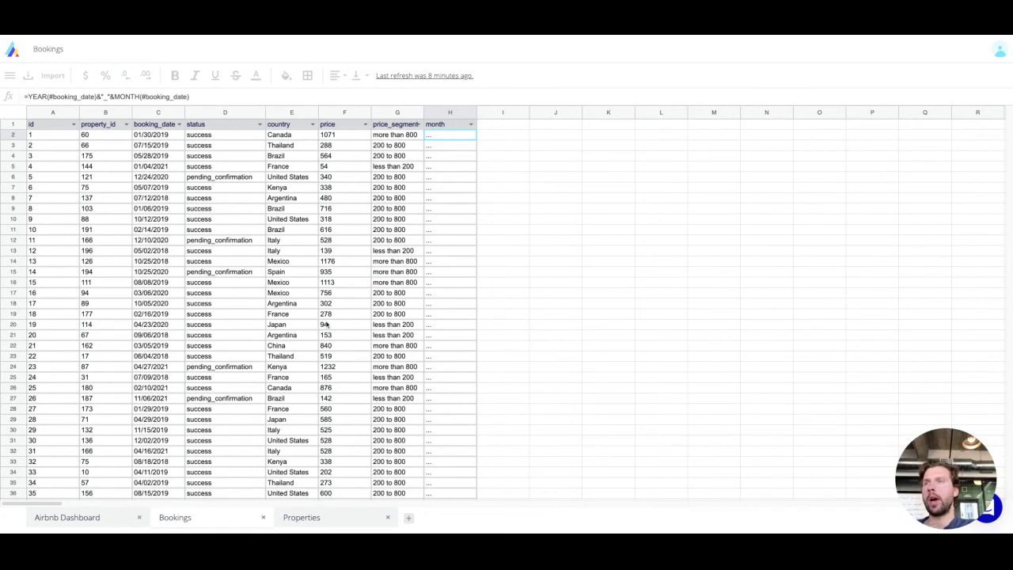
- Count the month column's values with a temporary =COUNTA(#month) formula in J3 and clear the cell
click(546, 144)
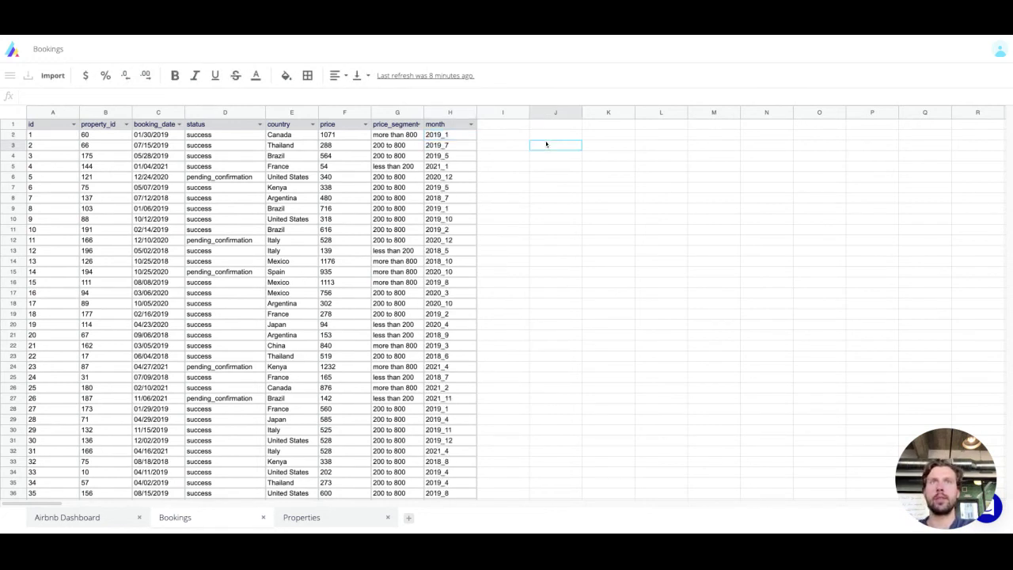
text(=COUNTA(#month)
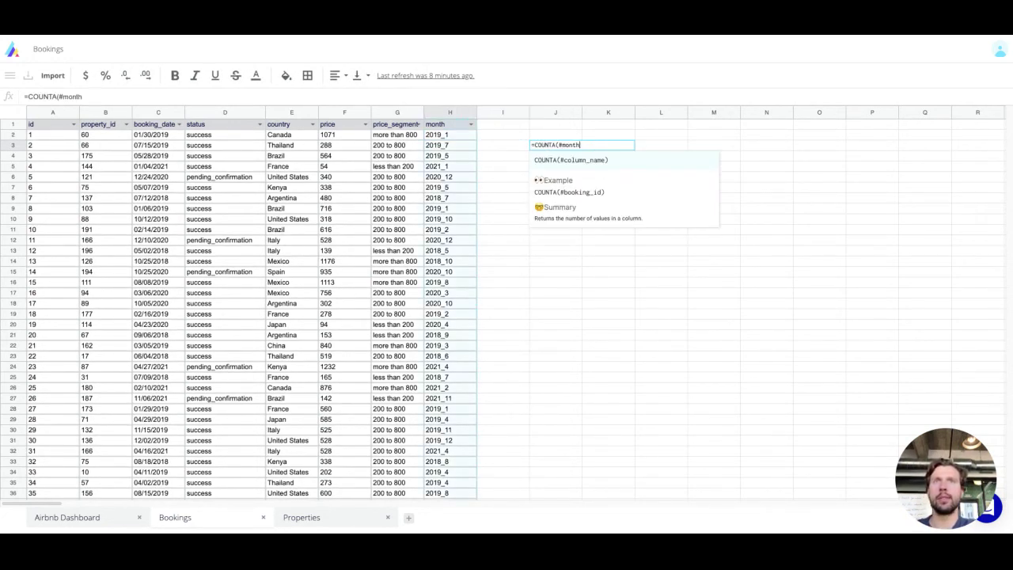
text())
key(Return)
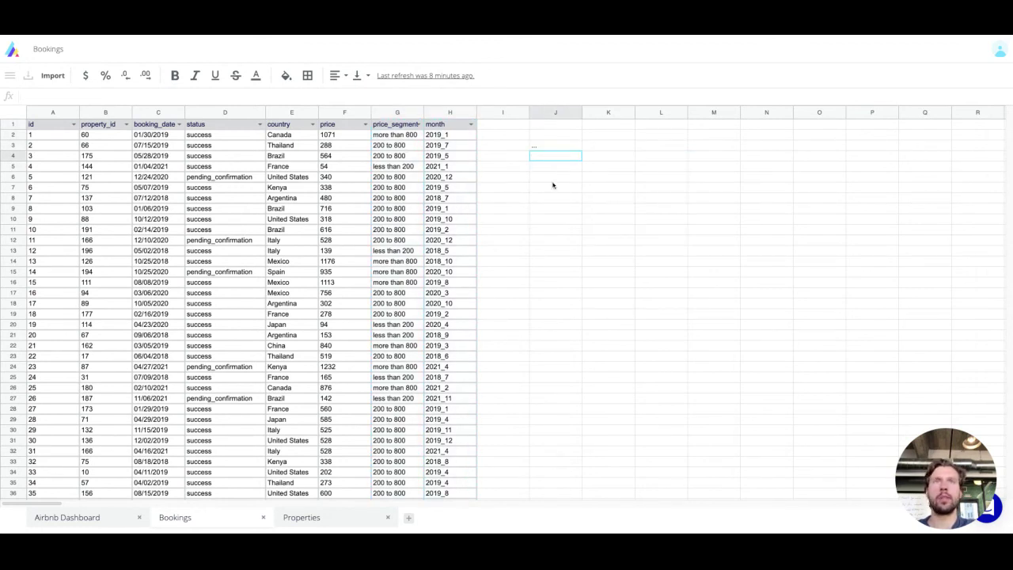
key(Up)
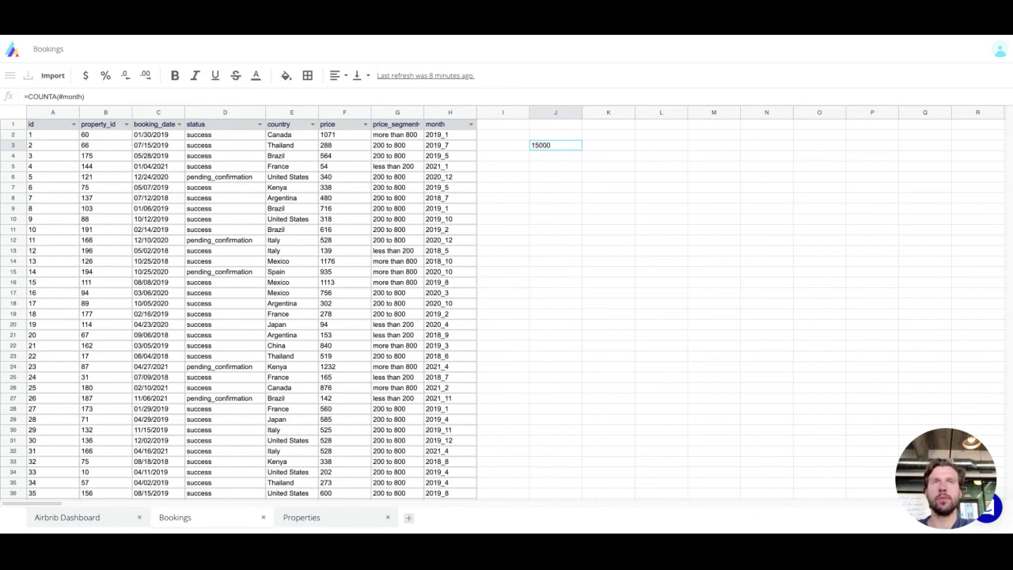
key(Delete)
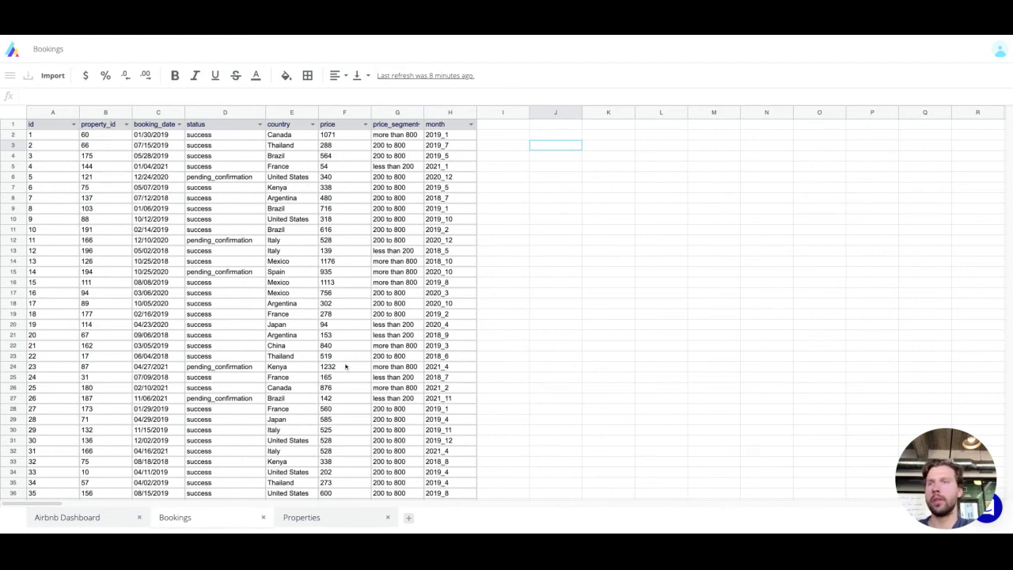
- Copy the COUNTIFS formula text from D5 on the Airbnb Dashboard unchanged into D12, the effective bookings cell for 2020_4
click(67, 517)
click(292, 244)
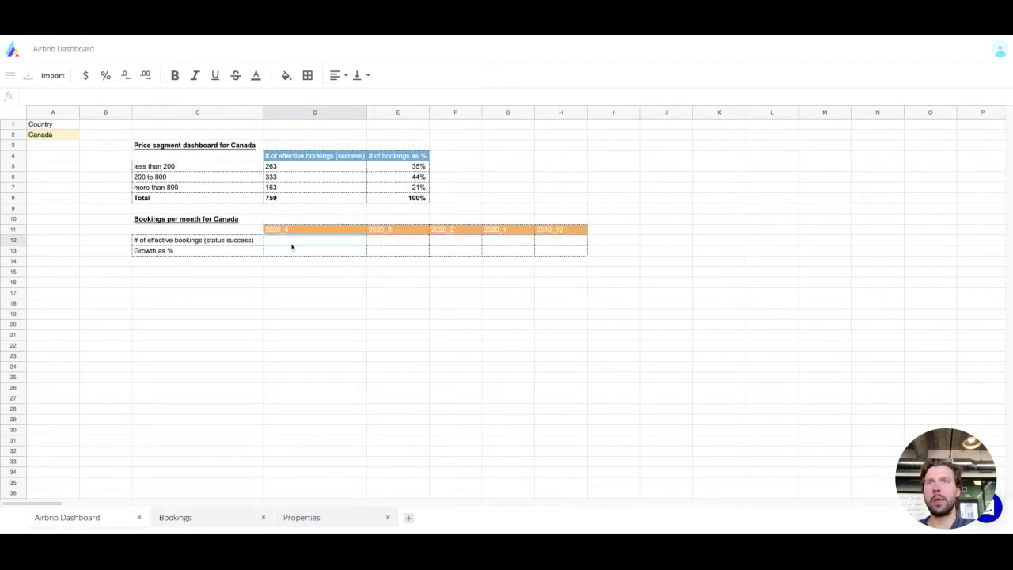
text(=count)
key(Escape)
key(Up)
key(Up)
key(Up)
key(Up)
key(Up)
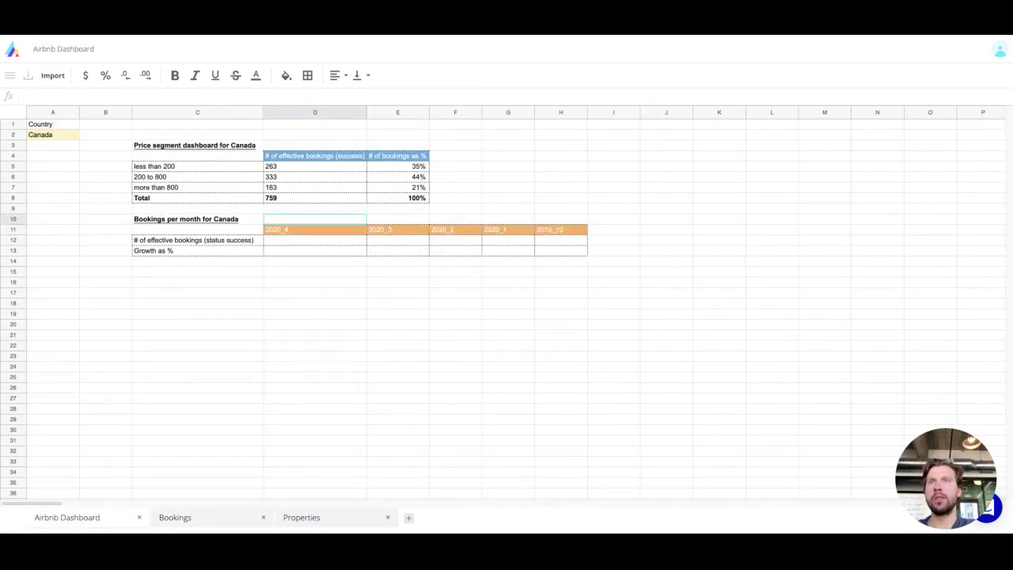
key(Up)
key(Up)
key(Return)
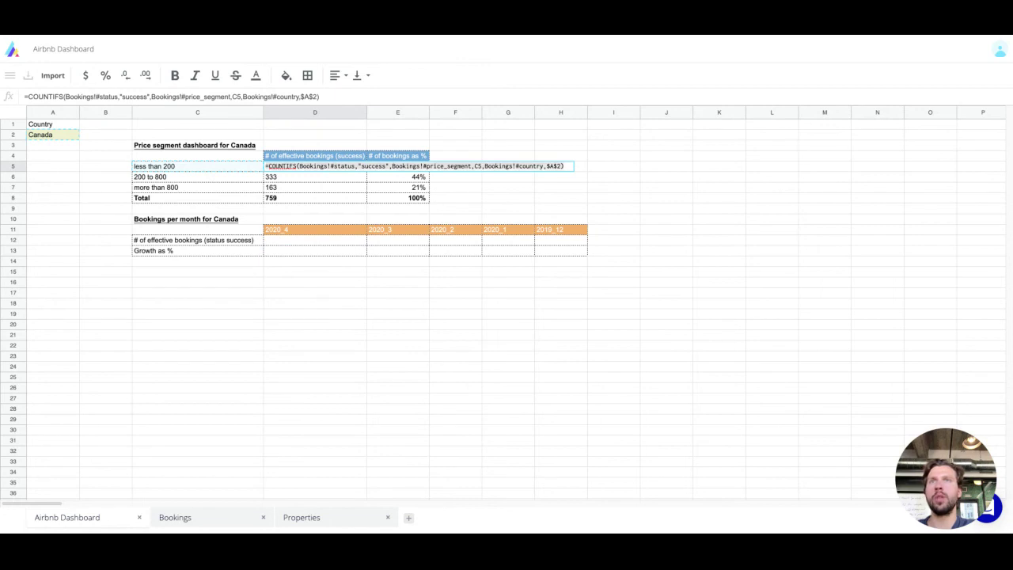
key(Return)
key(Down)
key(Down)
key(Down)
key(Down)
key(Down)
key(Down)
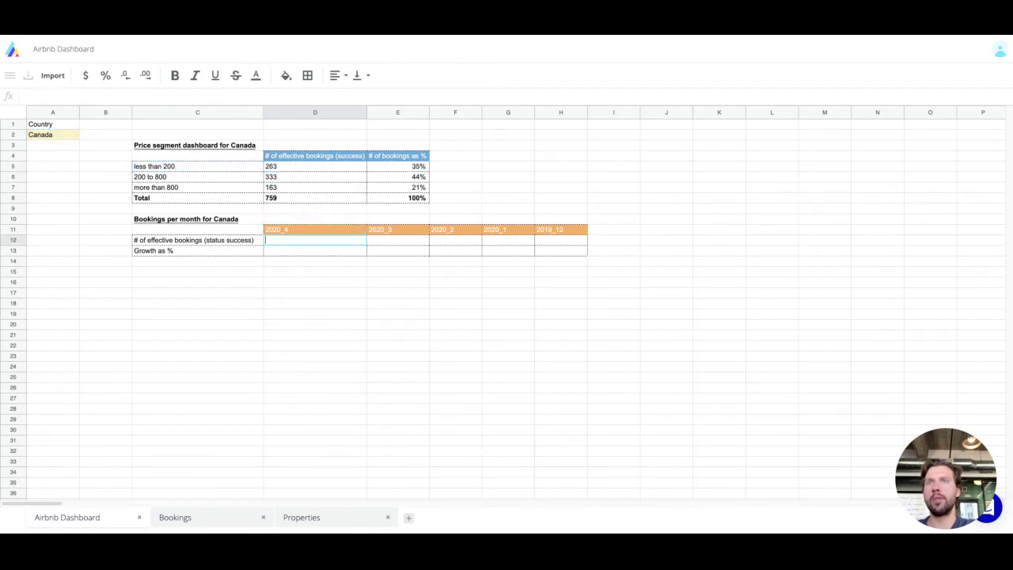
text(=COUNTIFS(Bookings!#status,"success",Bookings!#price_segment,C5,Bookings!#country,$A$2))
key(Return)
- Remove the Bookings!#price_segment,C5 criterion from the COUNTIFS formula in D12
key(Up)
key(Return)
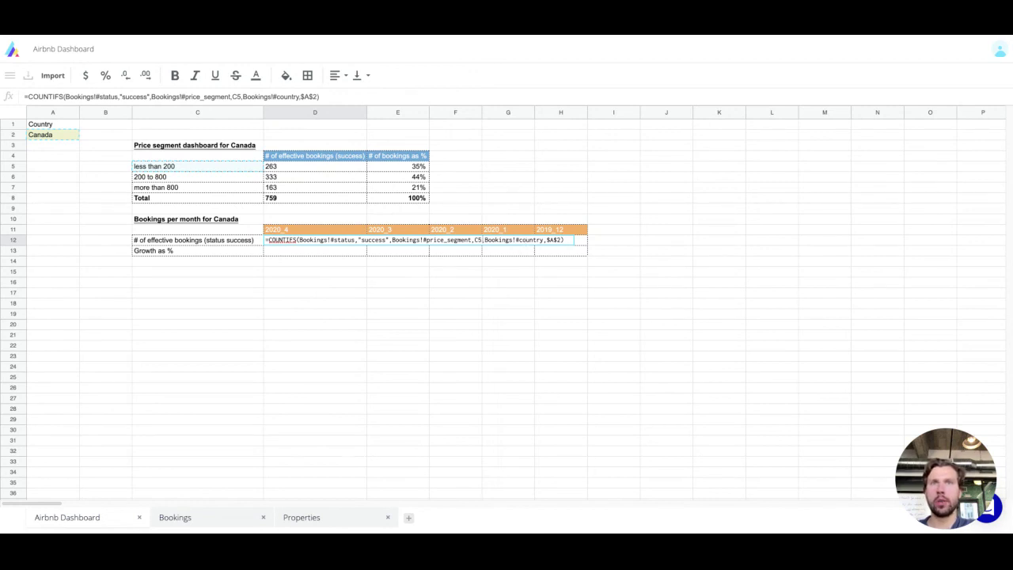
key(shift+Left)
key(shift+Left)
key(shift+Left)
key(shift+Left)
key(shift+Left)
key(shift+Left)
key(shift+Left)
key(shift+Left)
key(shift+Left)
key(shift+Left)
key(shift+Left)
key(shift+Left)
key(shift+Left)
key(shift+Left)
key(shift+Left)
key(shift+Left)
key(shift+Left)
key(shift+Left)
key(shift+Left)
key(shift+Left)
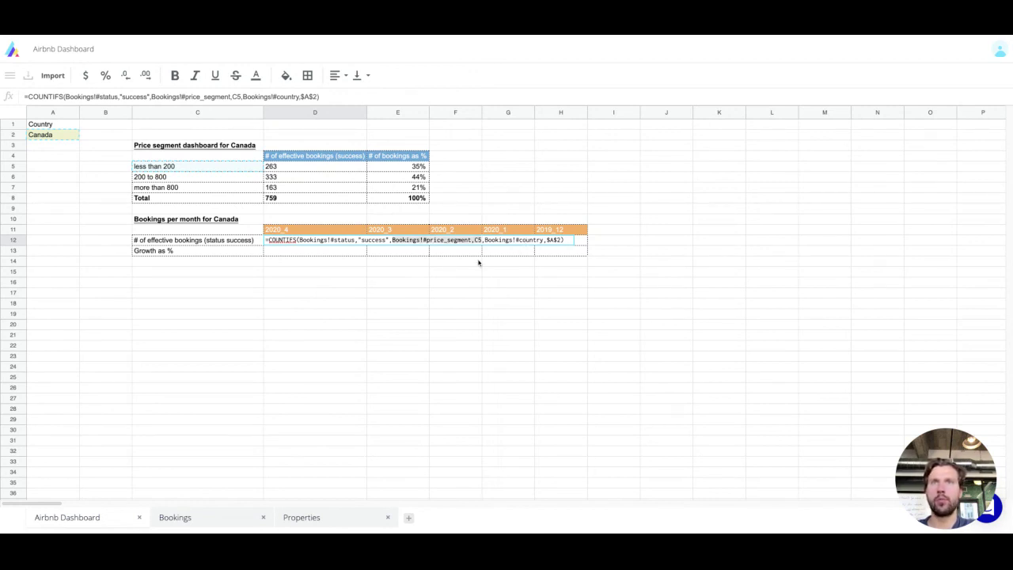
key(BackSpace)
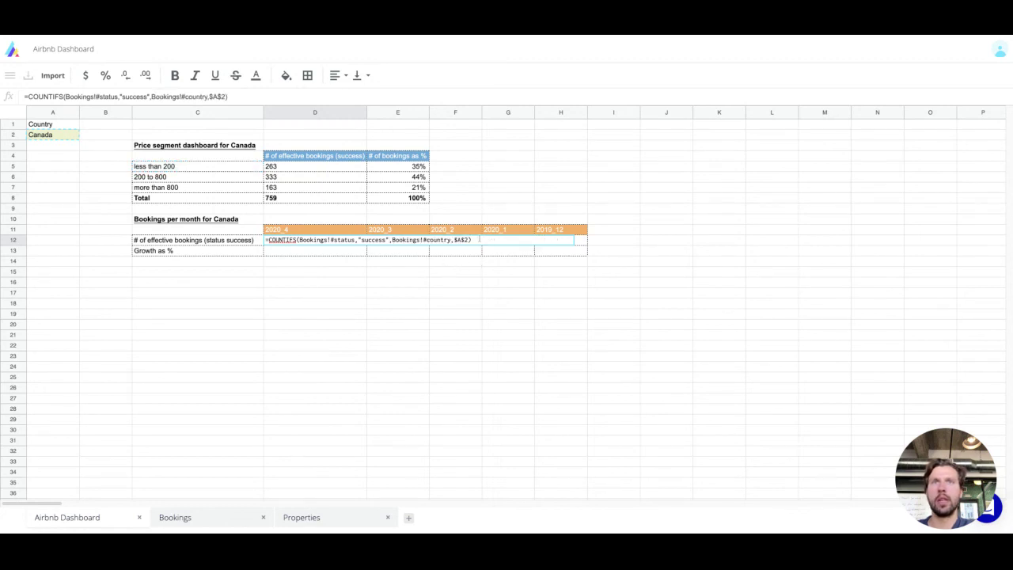
- Add the criterion Bookings!#month,D11 to the end of the COUNTIFS formula in D12
key(BackSpace)
text(,)
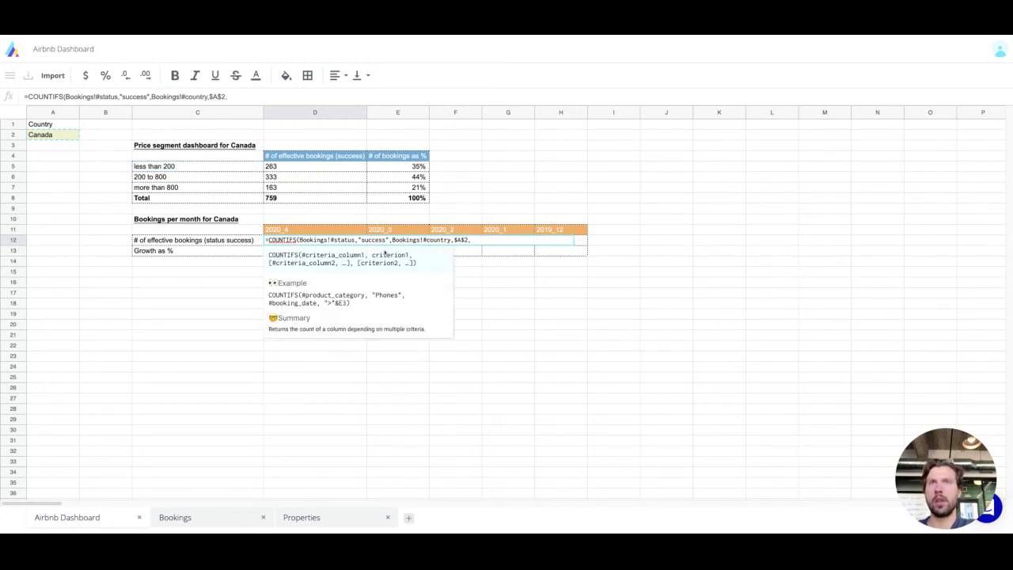
click(214, 518)
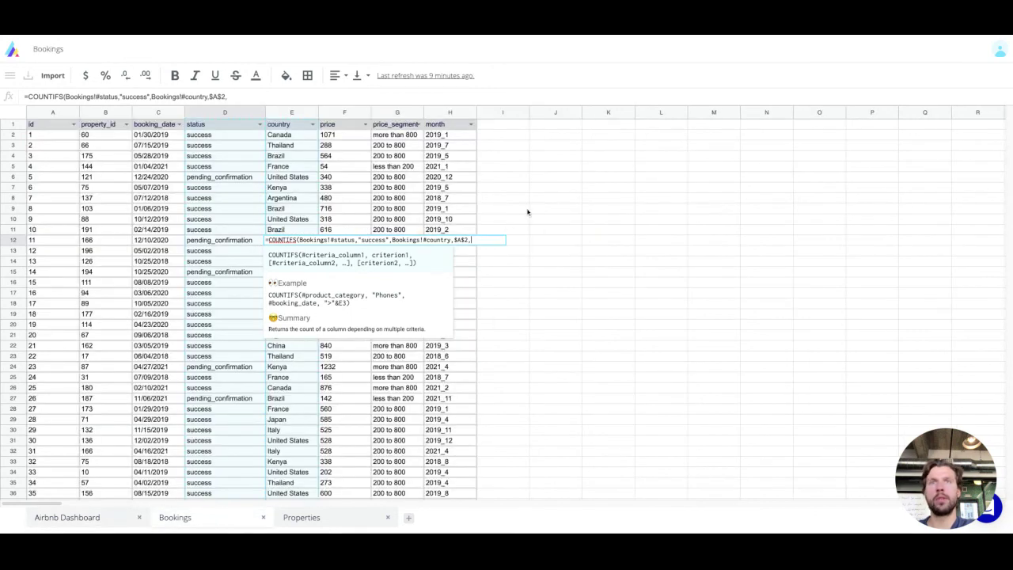
click(447, 381)
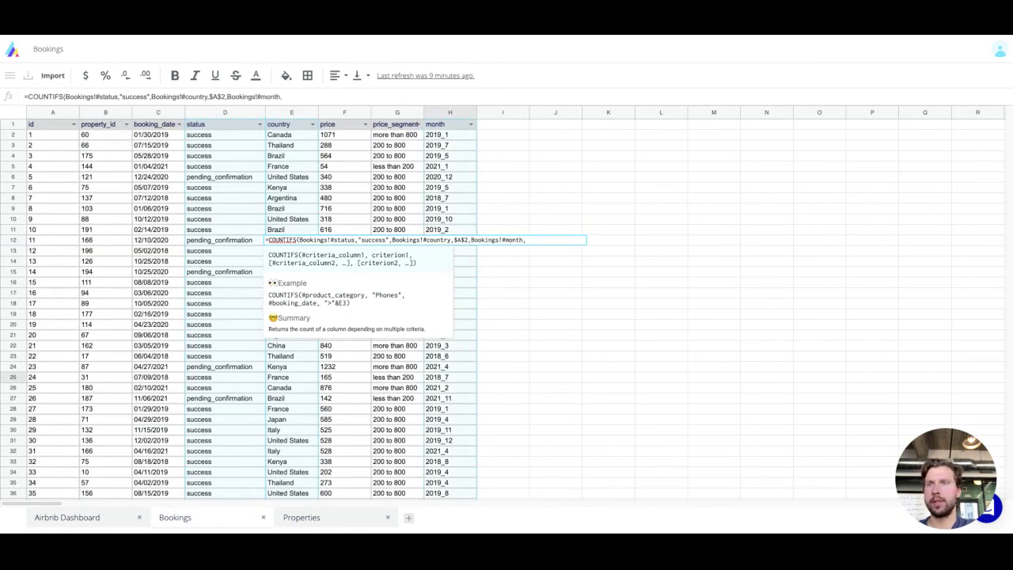
click(88, 524)
click(286, 229)
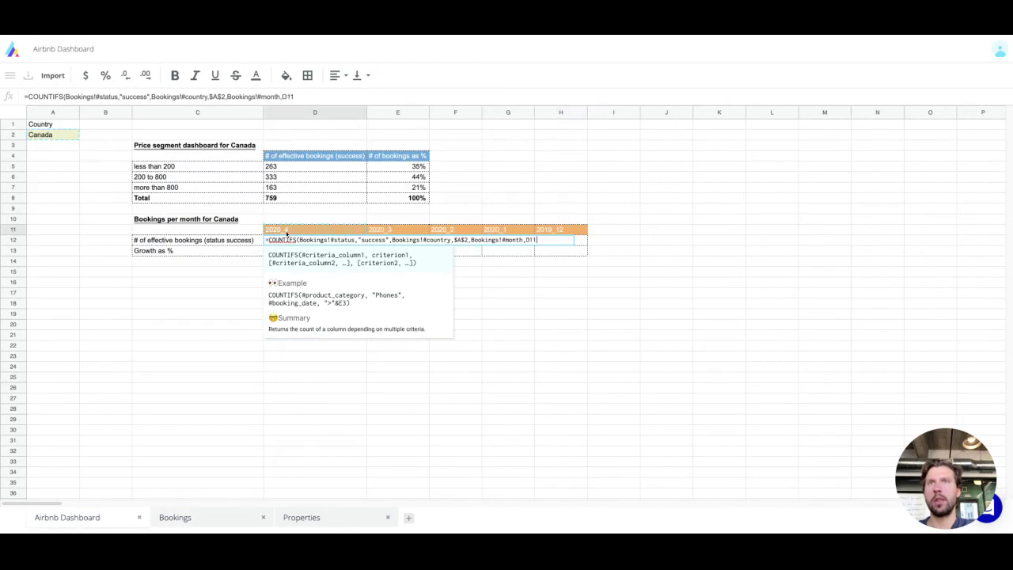
text())
key(Return)
- Fill the effective bookings formula from D12 across to H12
key(Up)
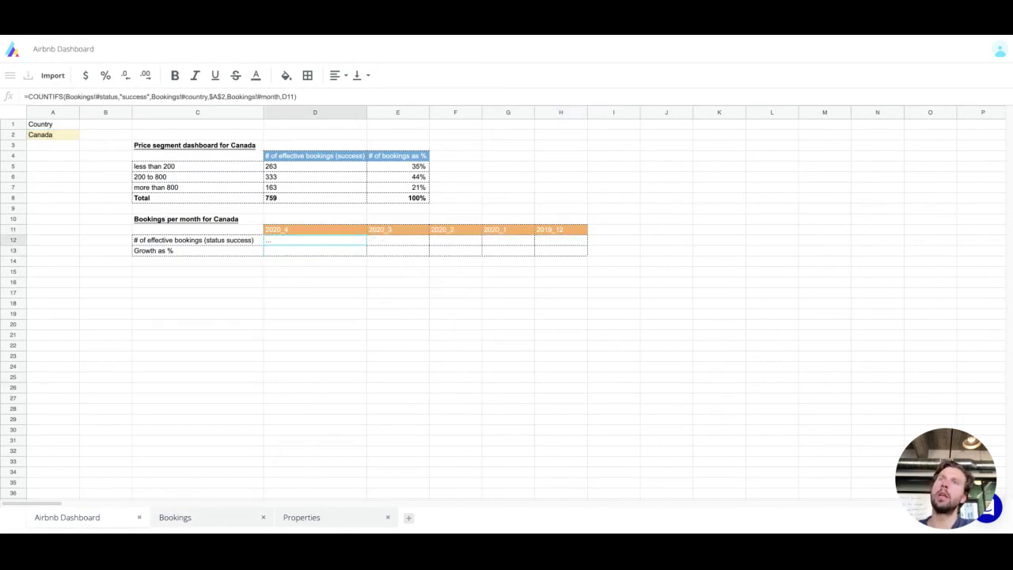
key(shift+Right)
key(shift+Right)
key(shift+Right)
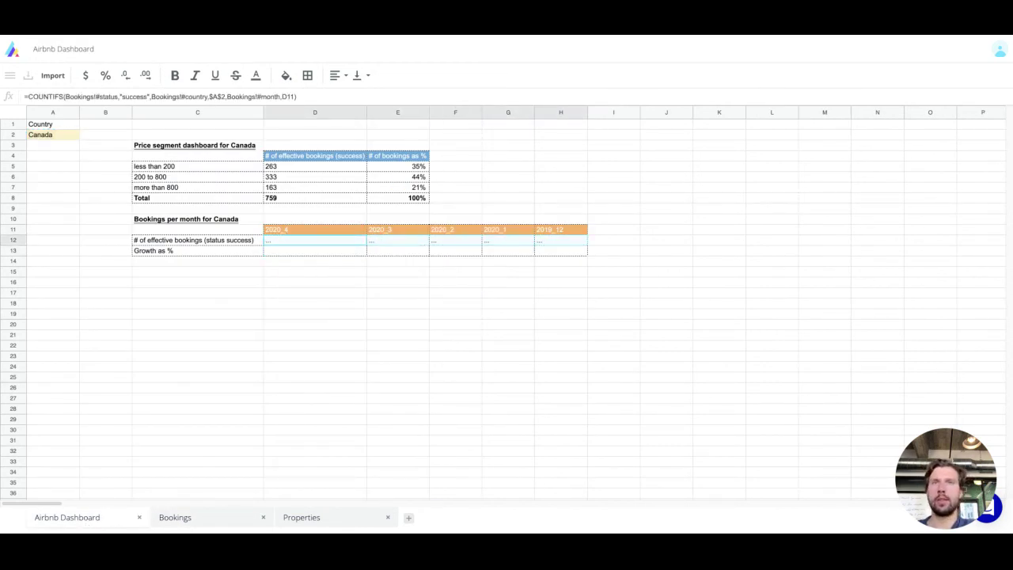
- Enter the growth formula =D12/E12-1 in D13
click(316, 251)
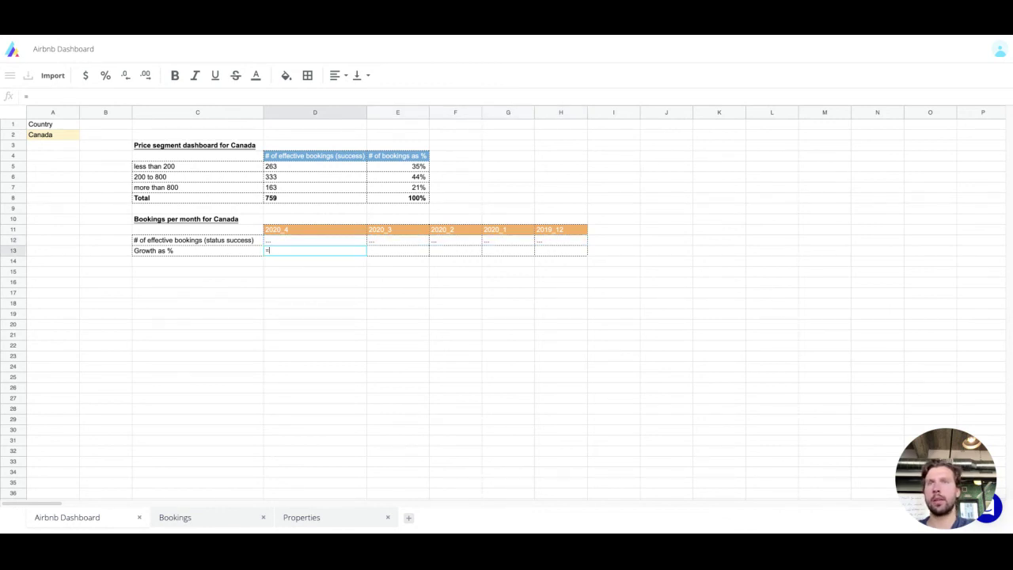
text(=D12/E12)
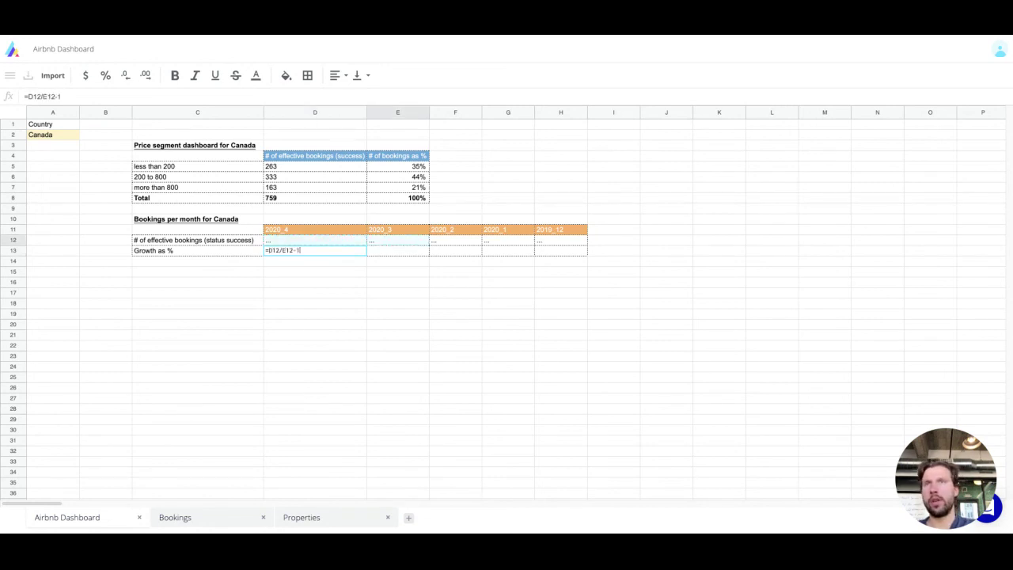
text(-1)
key(Return)
- Fill the growth formula from D13 across to G13
key(Up)
key(shift+Right)
key(shift+Right)
key(shift+Right)
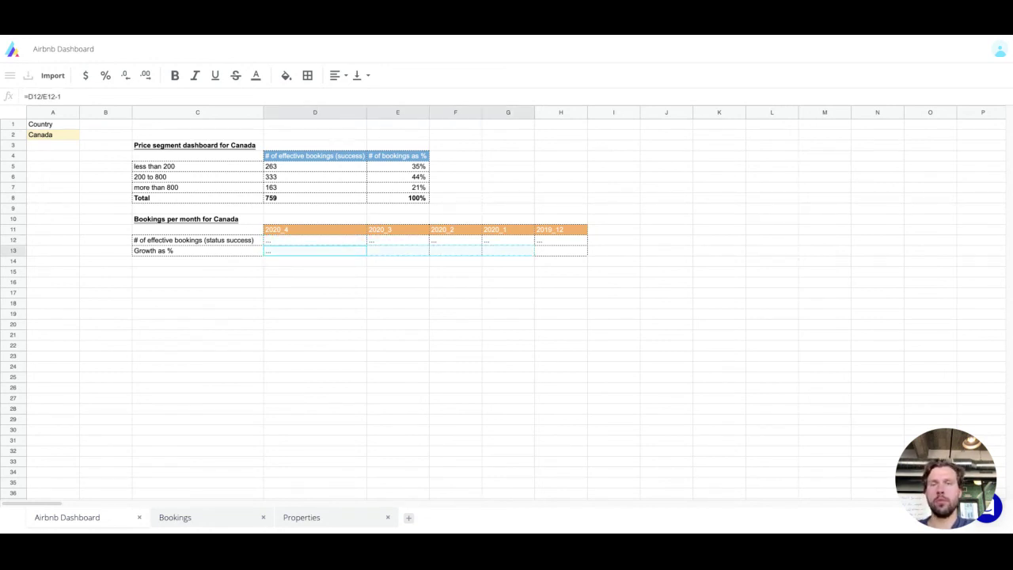
key(ctrl+r)
- Format the growth row D13:H13 as percentages with no decimal places
key(shift+Right)
key(shift+Right)
key(shift+Right)
key(shift+Right)
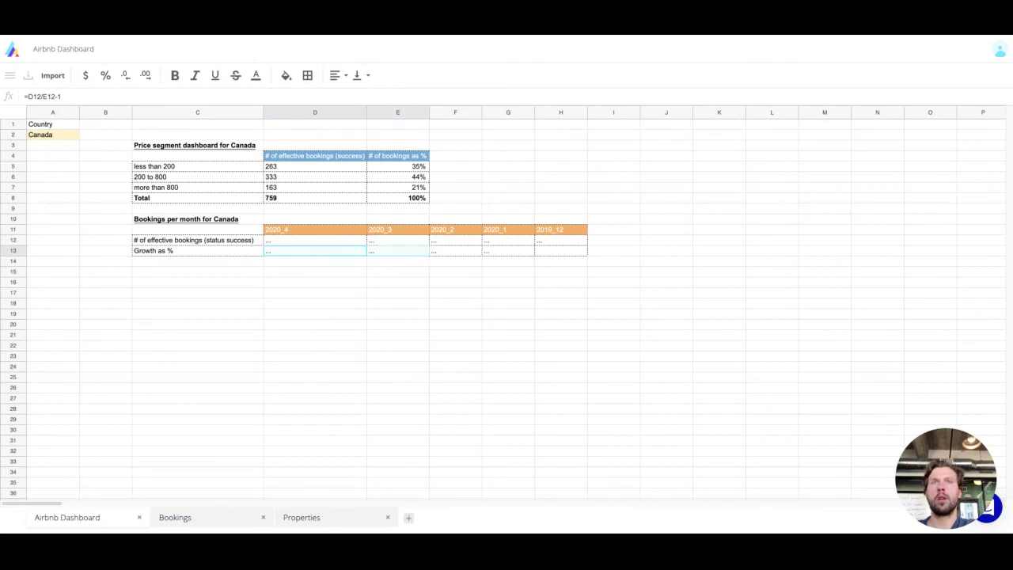
click(105, 76)
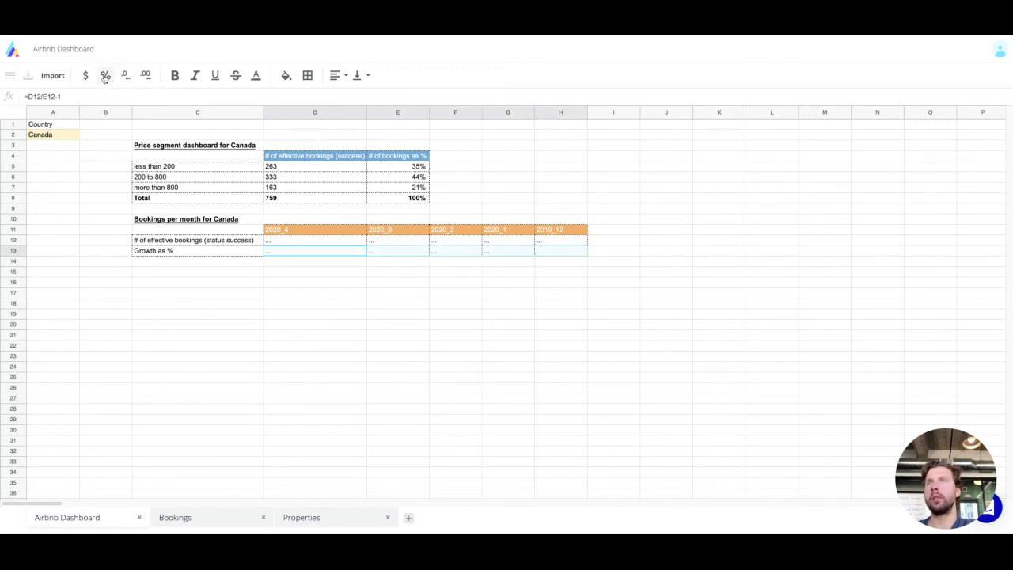
click(125, 75)
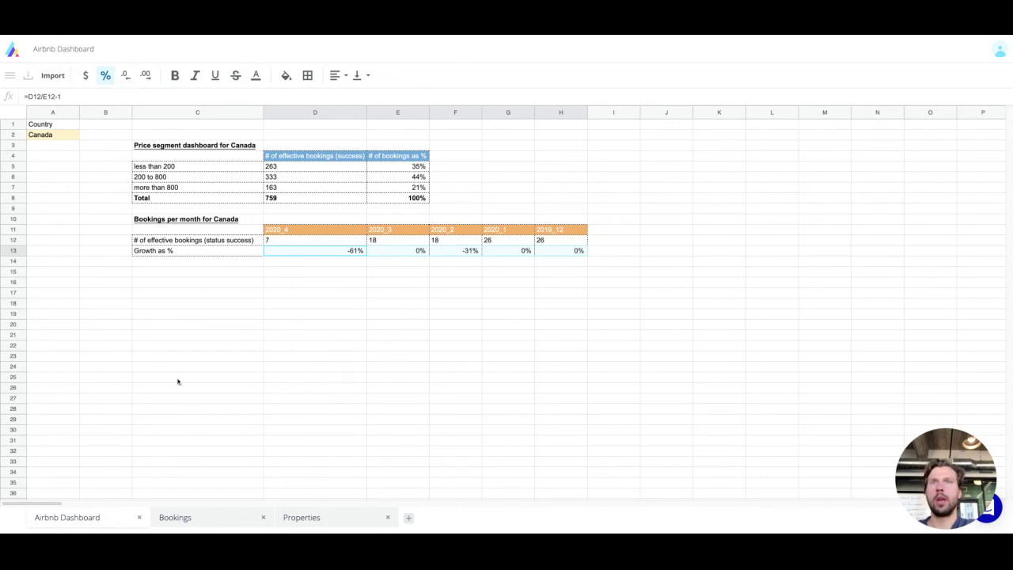
- Align the growth percentages in D13:H13 to the left
click(336, 75)
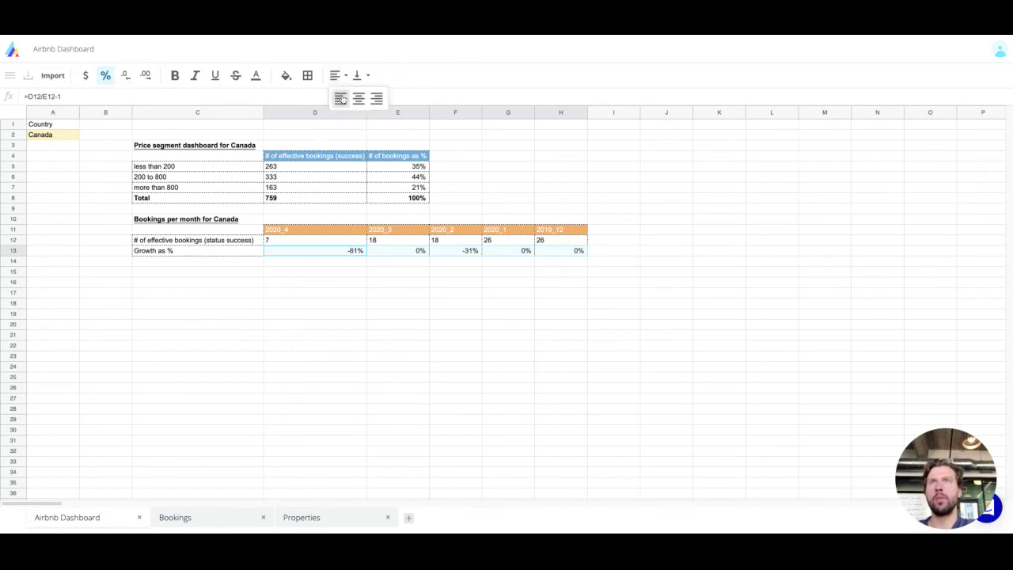
click(341, 98)
click(307, 272)
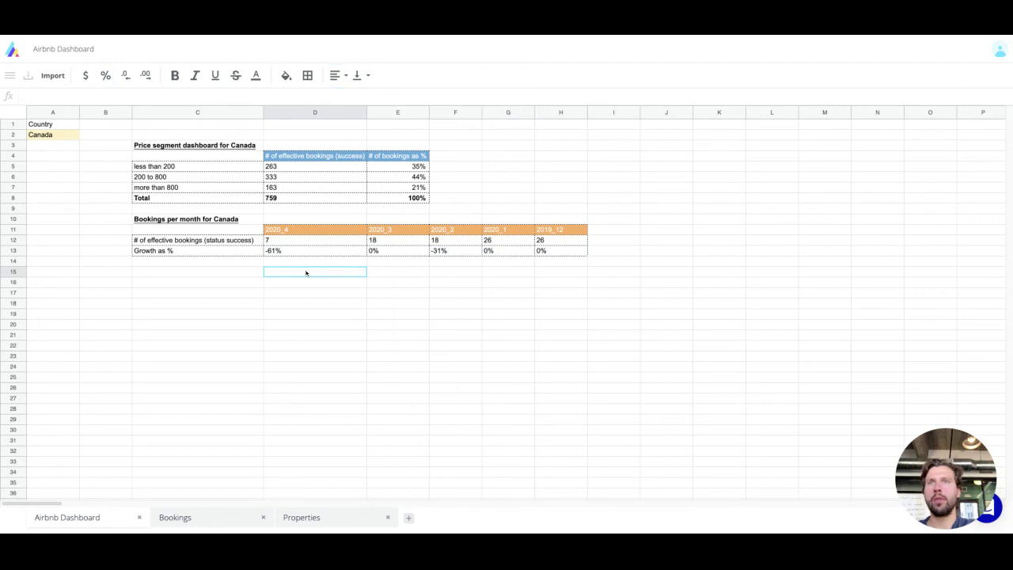
key(Up)
key(Up)
key(Up)
key(Up)
key(Up)
key(Up)
key(Right)
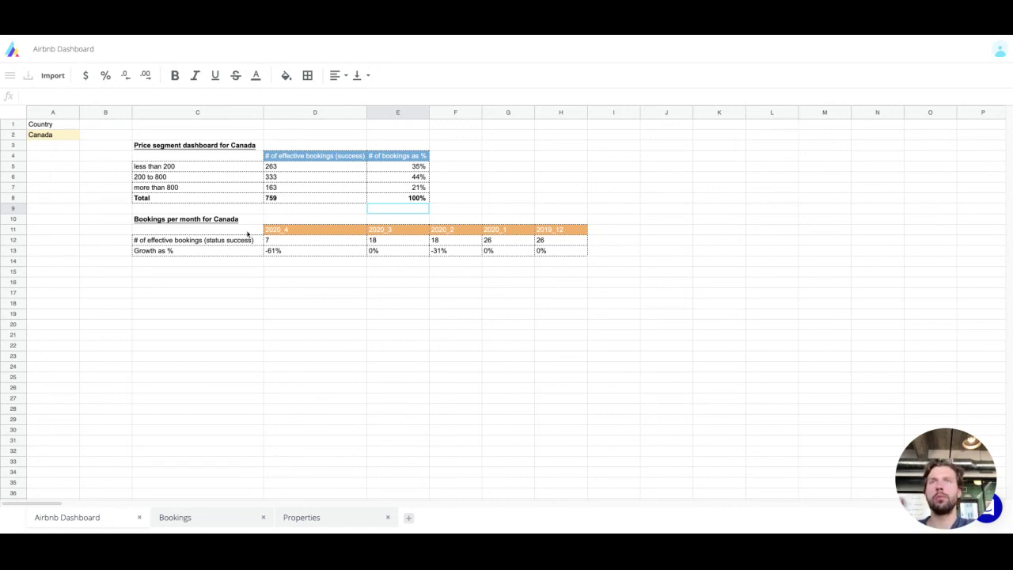
- Change the dashboard's country in A2 to France to recalculate both booking tables
click(65, 138)
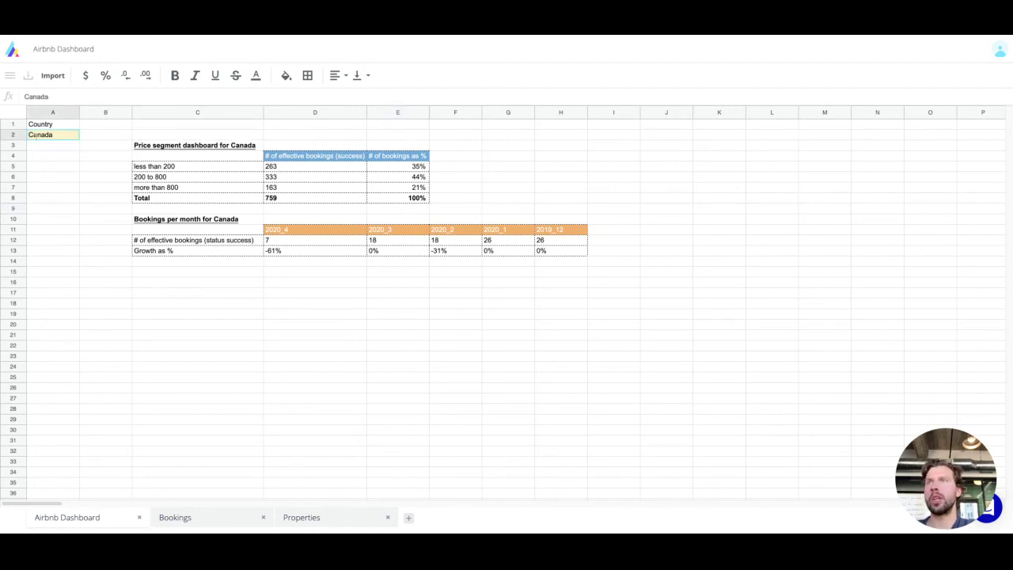
text(France)
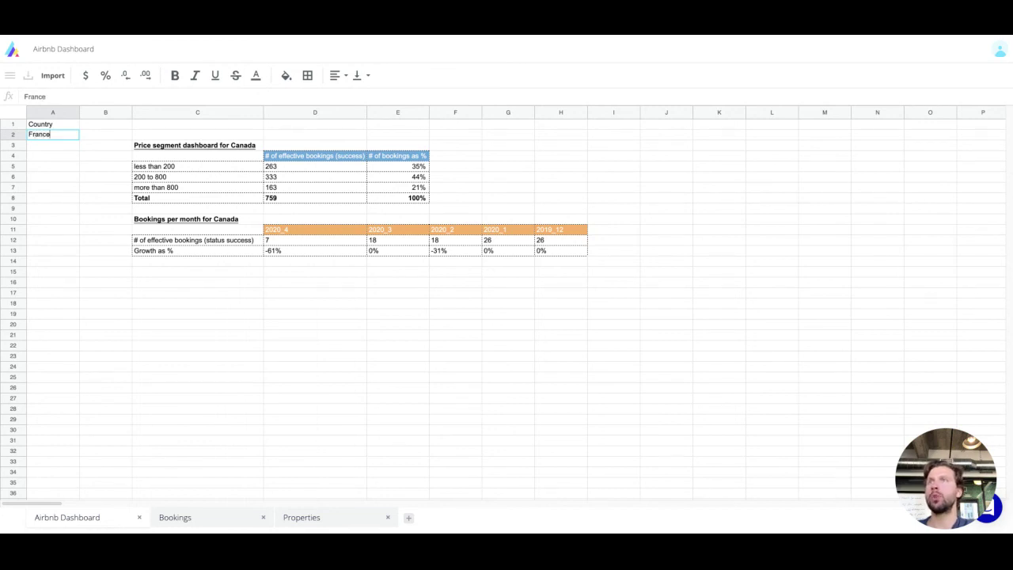
key(Return)
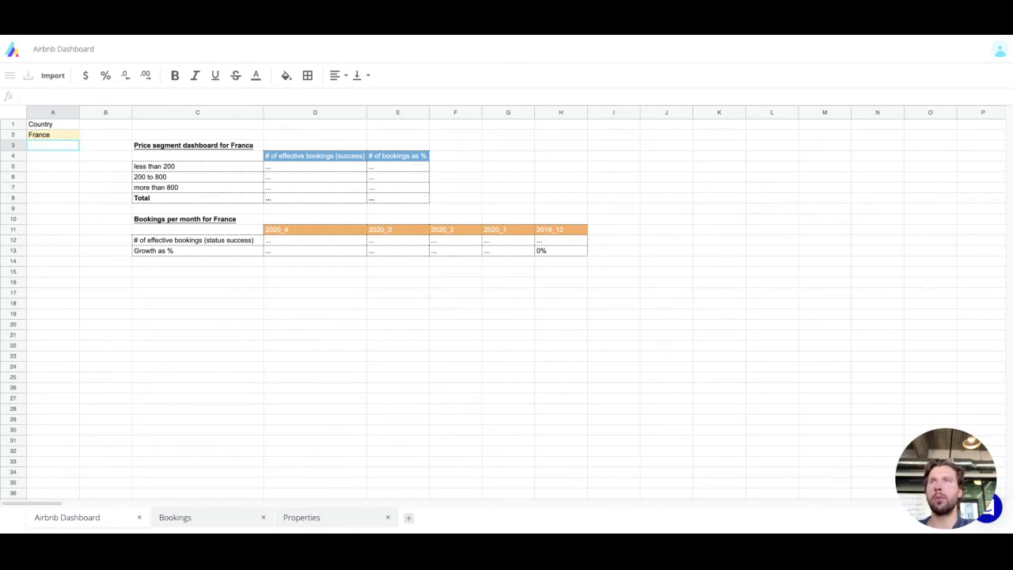
key(Up)
key(Right)
key(Right)
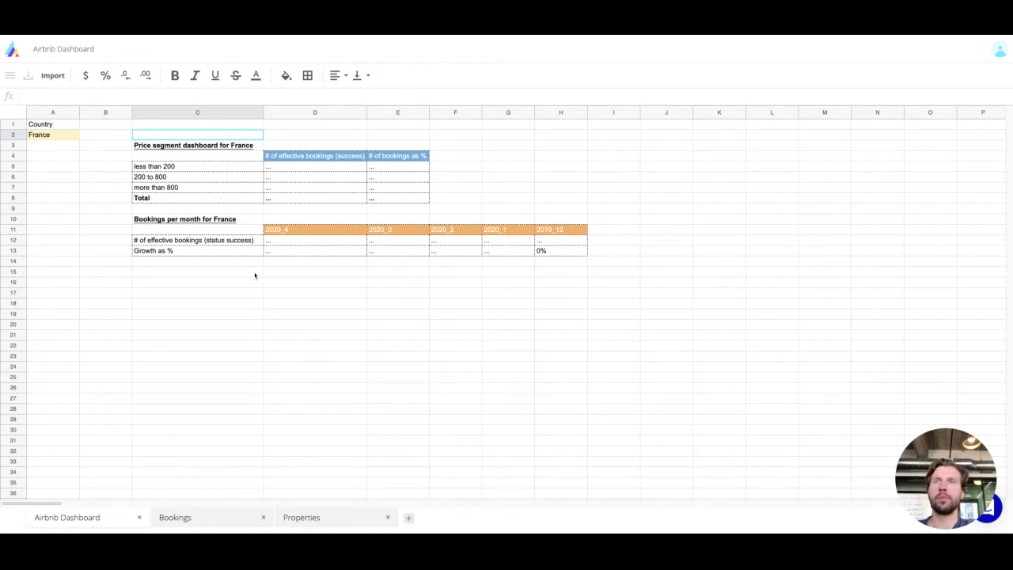
click(356, 277)
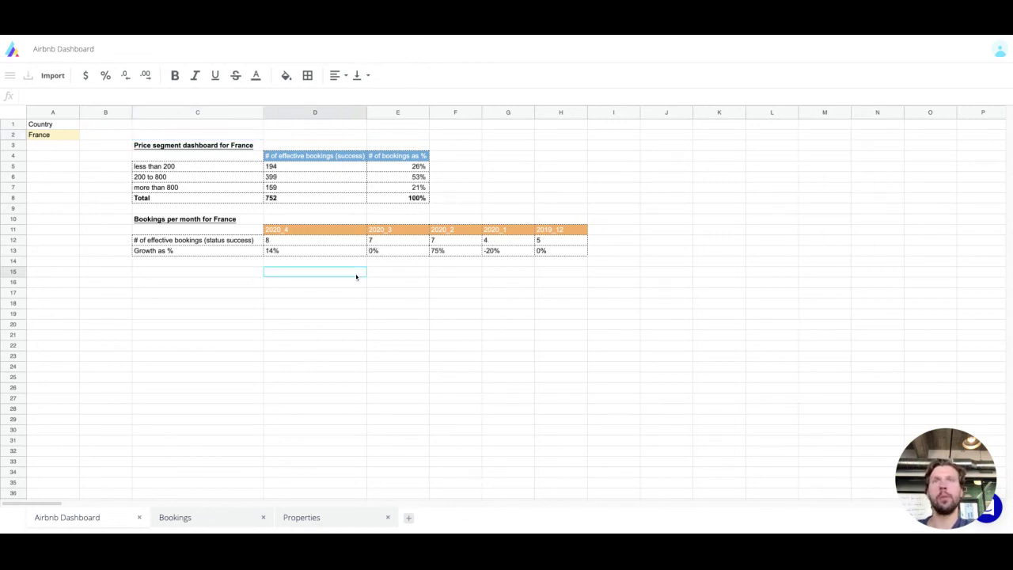